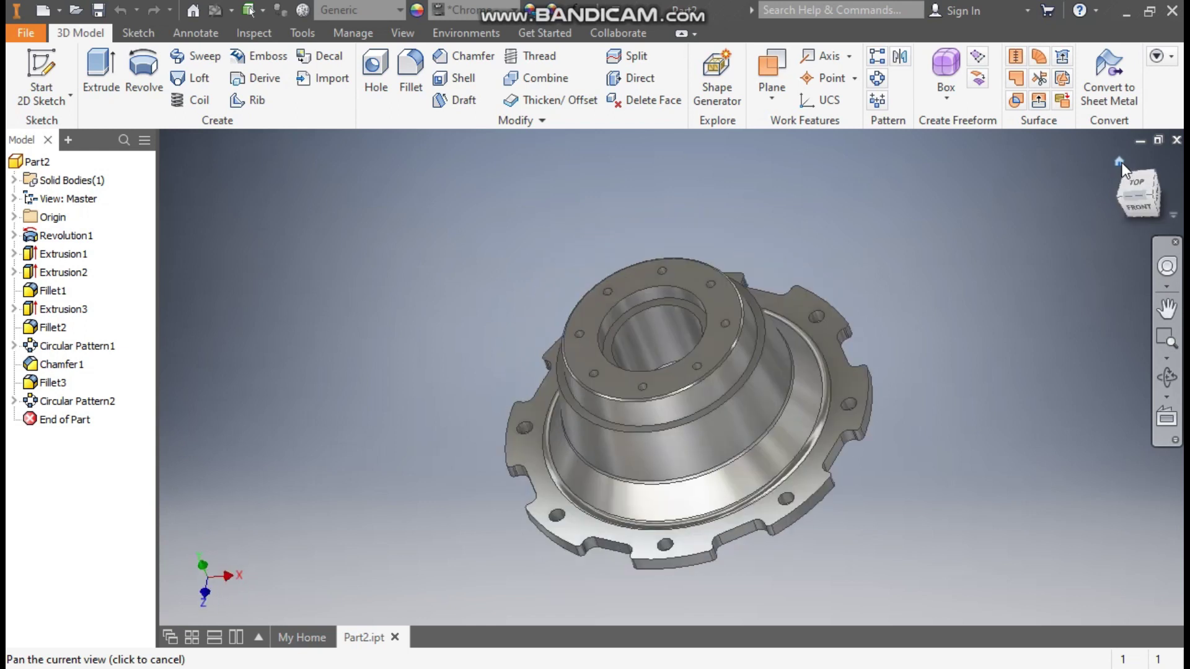
Examine the finished flanged hub from the side, from below and in isometric view
left_click(1139, 226)
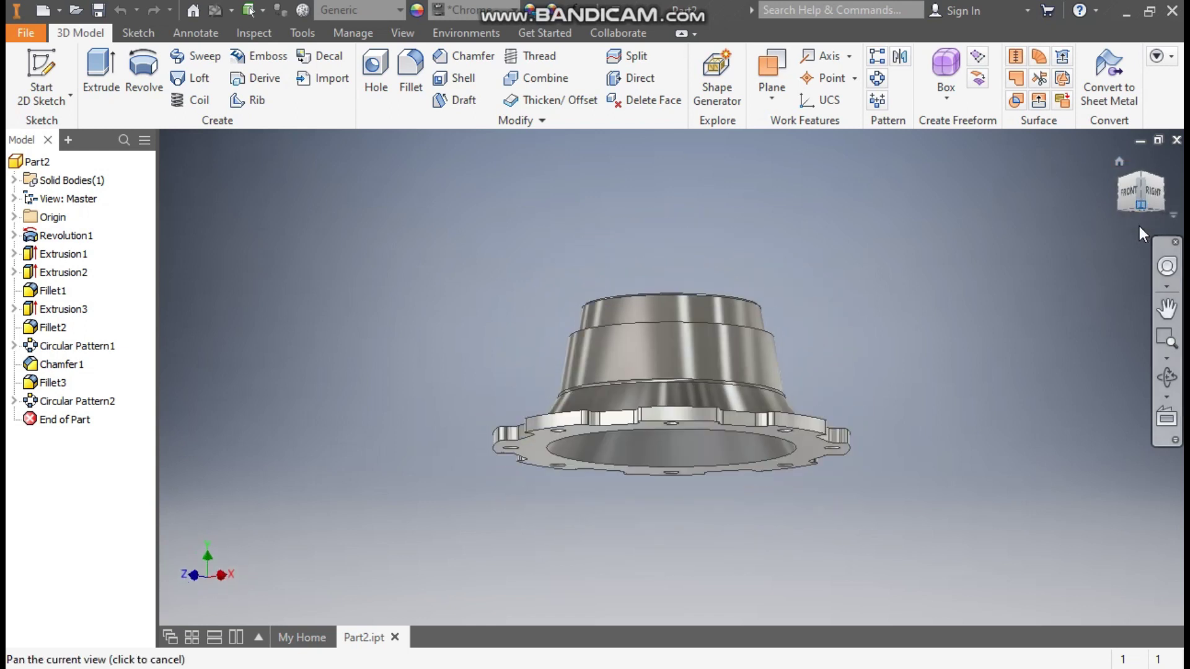
left_click(1143, 210)
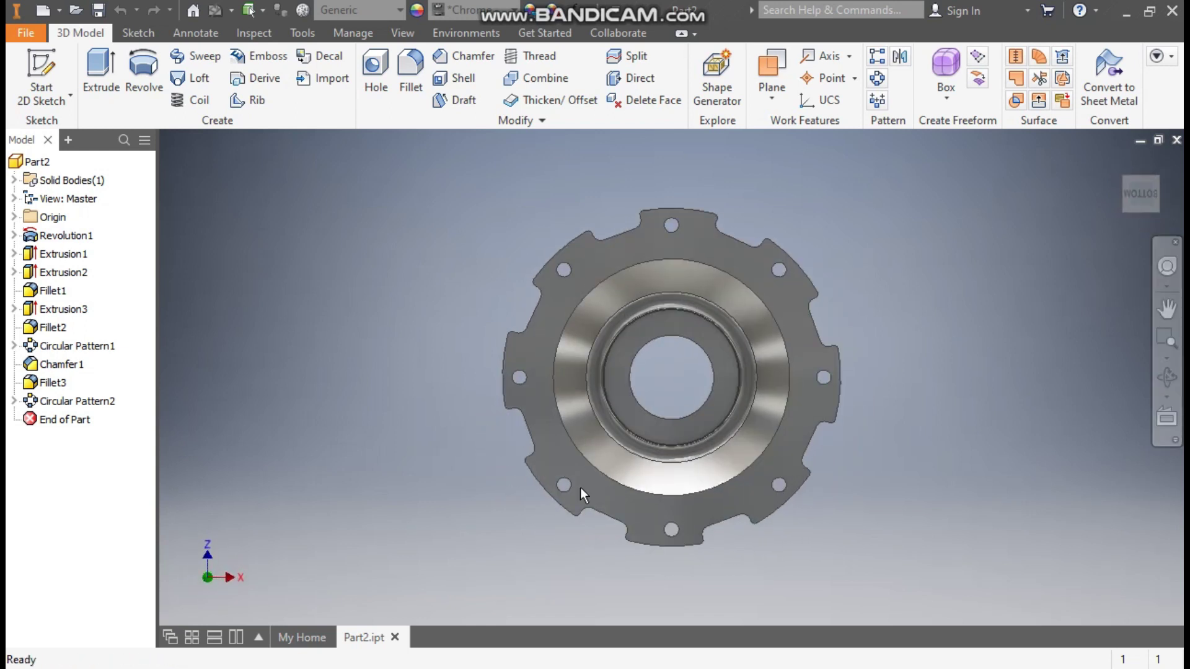
left_click(1158, 177)
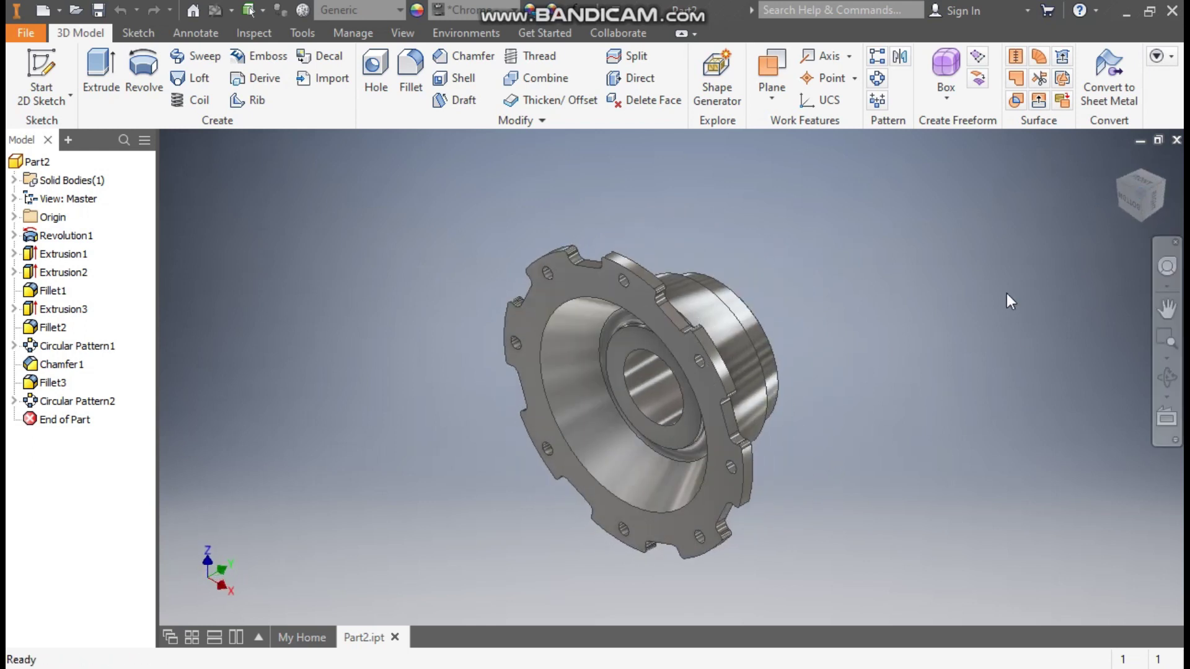
left_click(1118, 163)
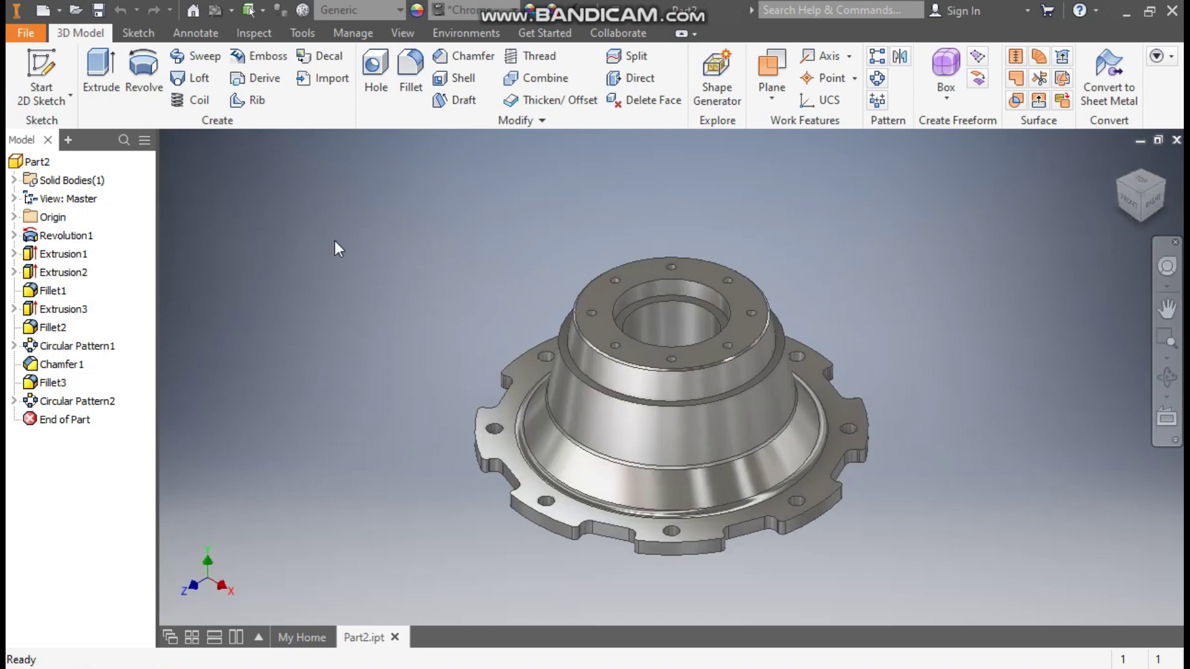
Create a new part from the metric Standard (mm).ipt template and start a 2D sketch on the front origin plane
left_click(41, 10)
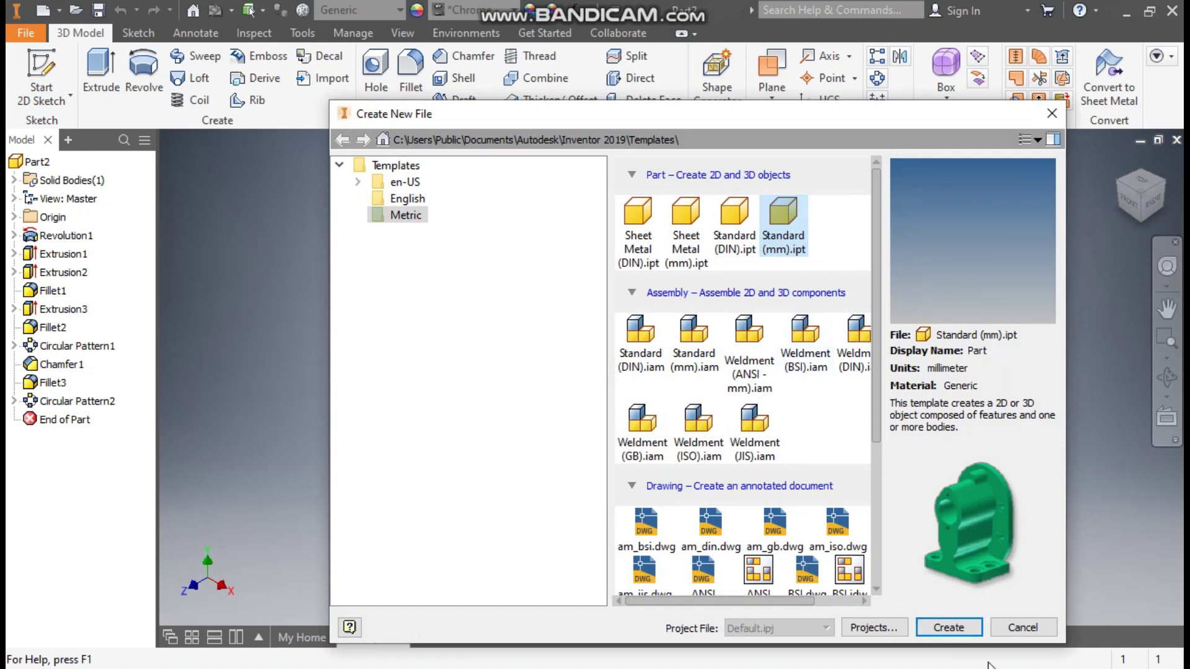
left_click(949, 627)
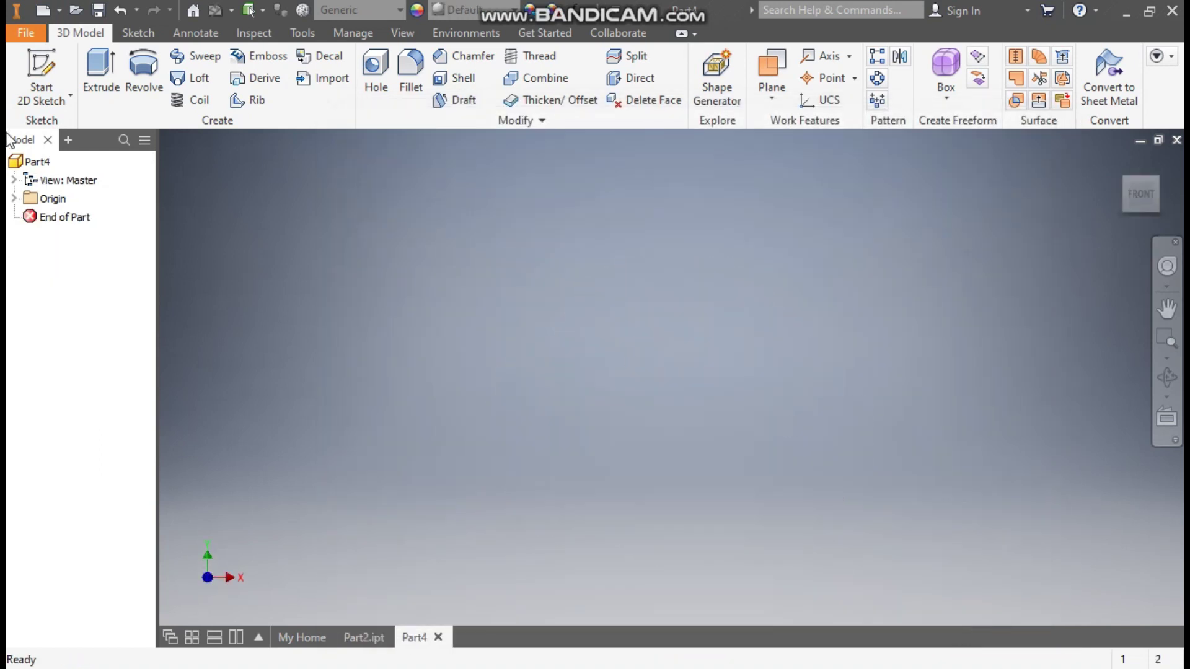
left_click(38, 67)
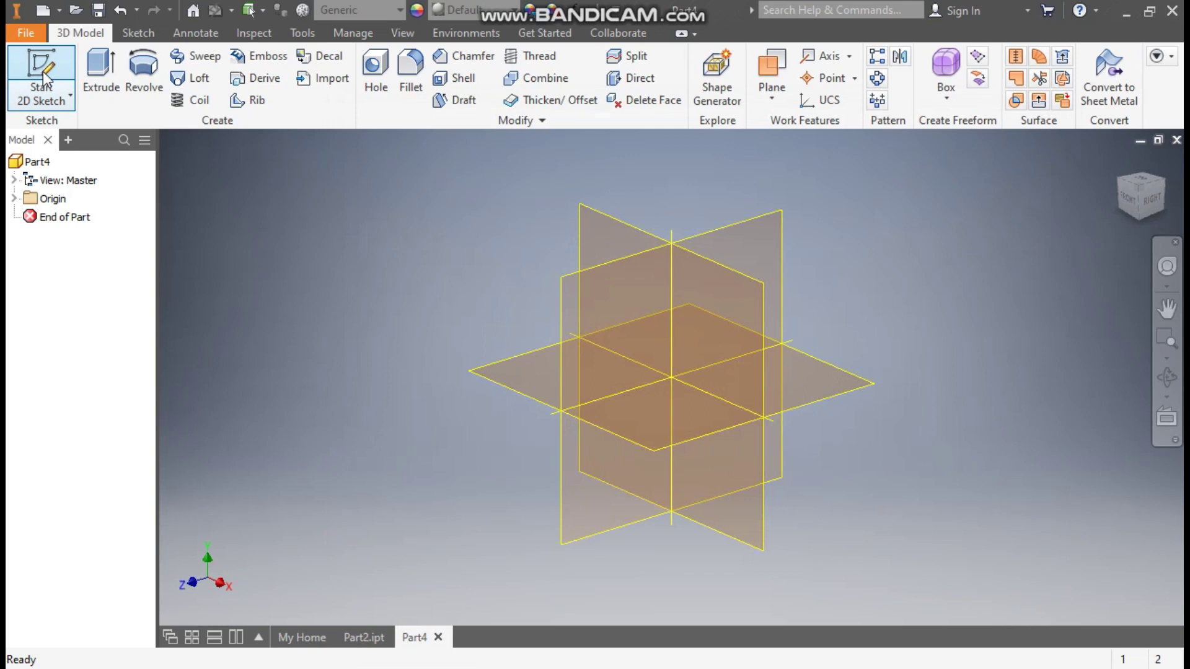
left_click(576, 213)
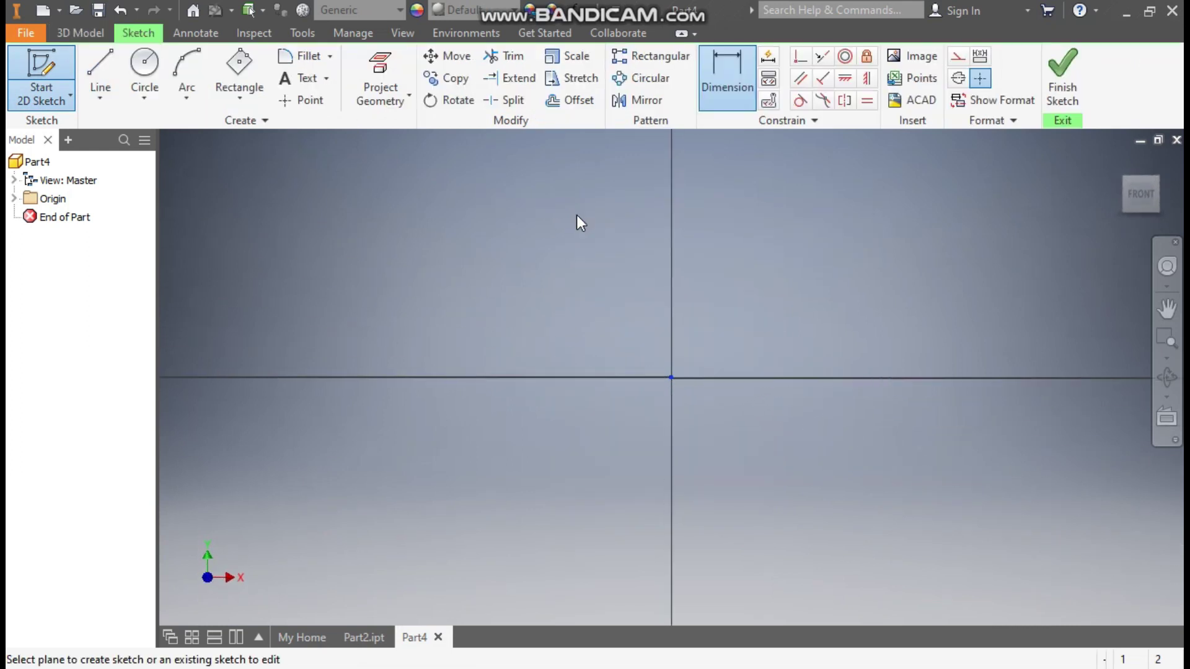
Draw the flange's outer edge about 17 mm up from the horizontal axis, 185 mm left of the origin, and its top edge about 47 mm long
left_click(100, 65)
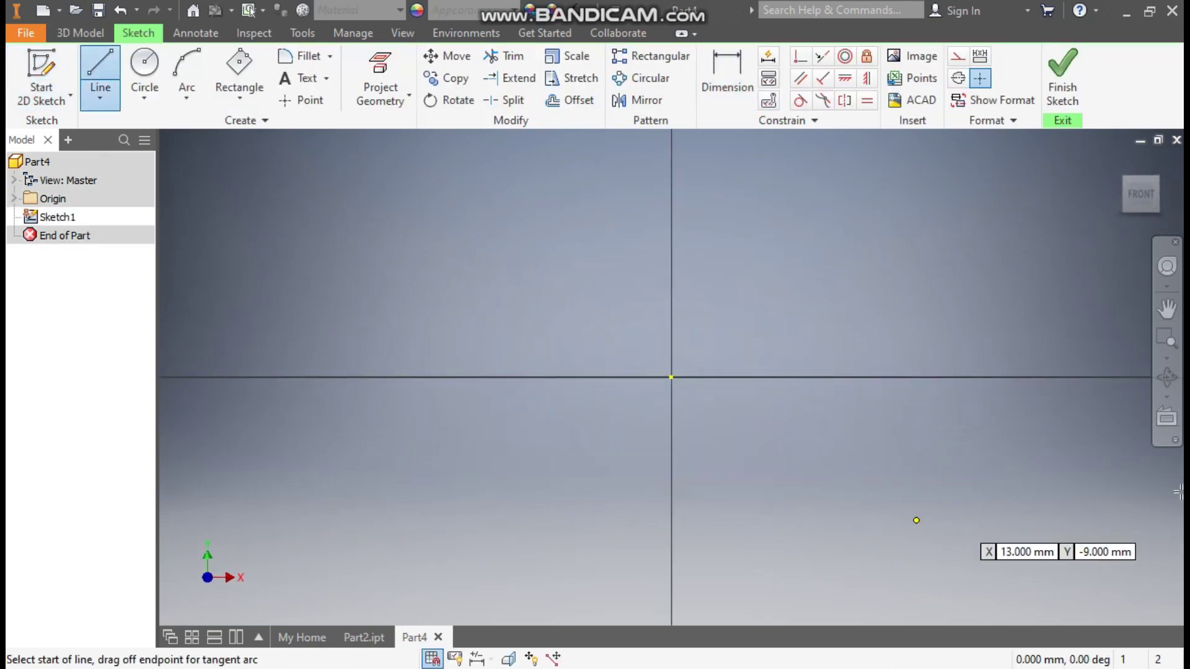
mouse_move(948, 383)
middle_mouse_down()
mouse_move(1076, 417)
mouse_move(980, 481)
mouse_move(992, 496)
middle_mouse_up()
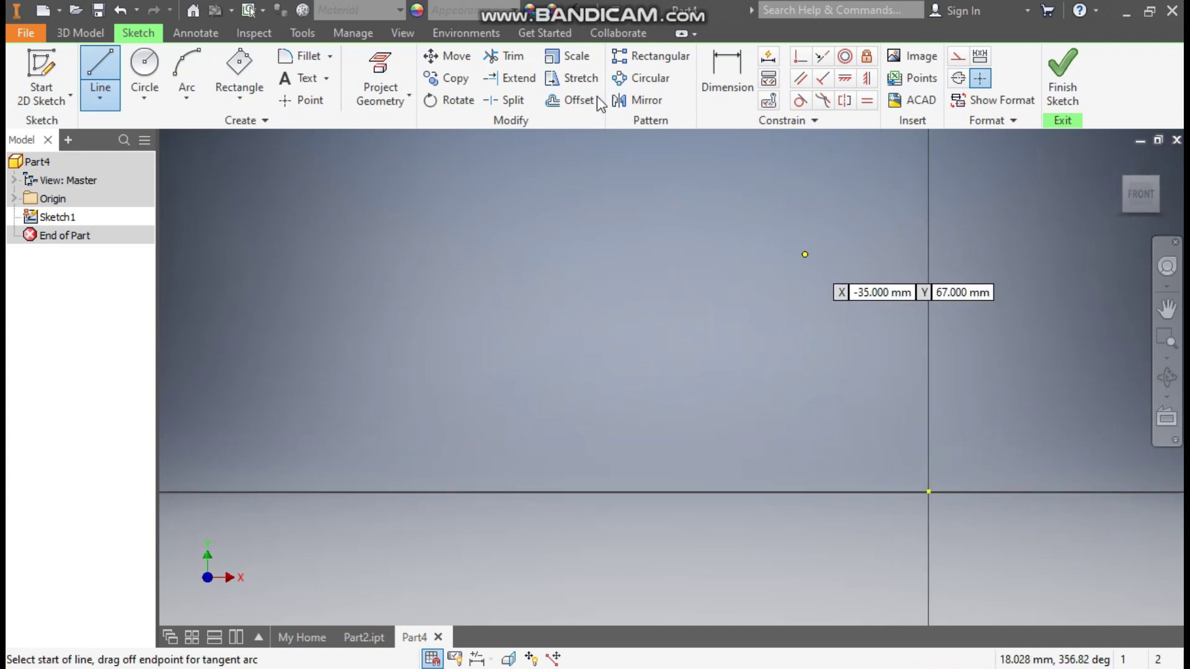
left_click(276, 492)
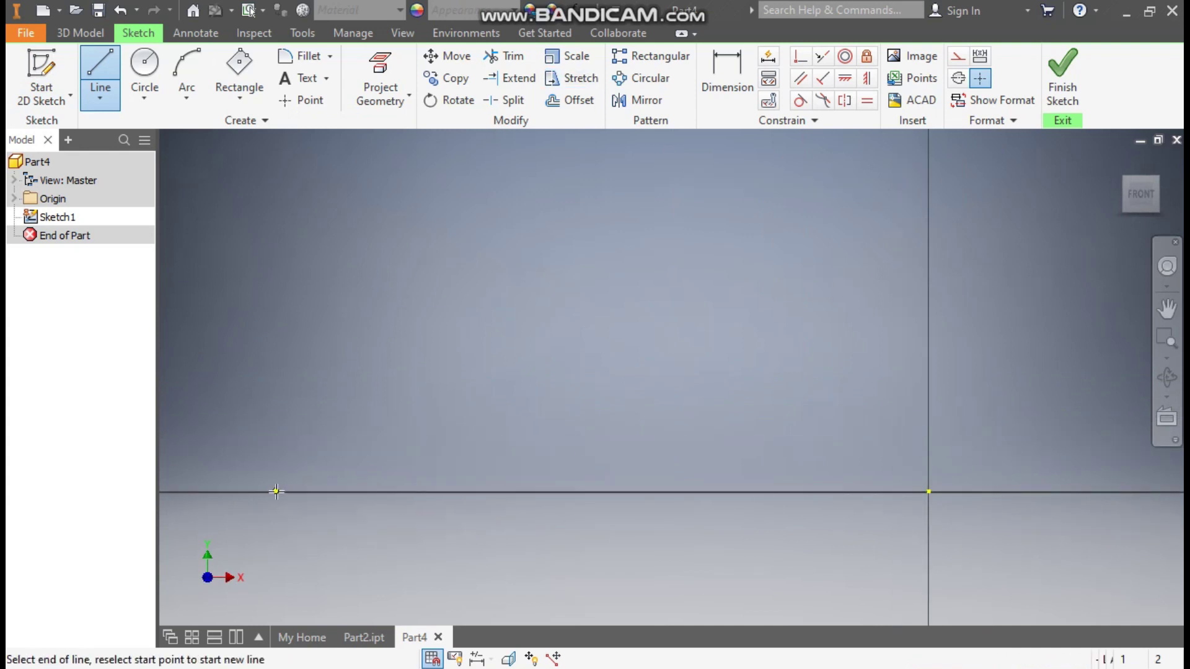
left_click(277, 432)
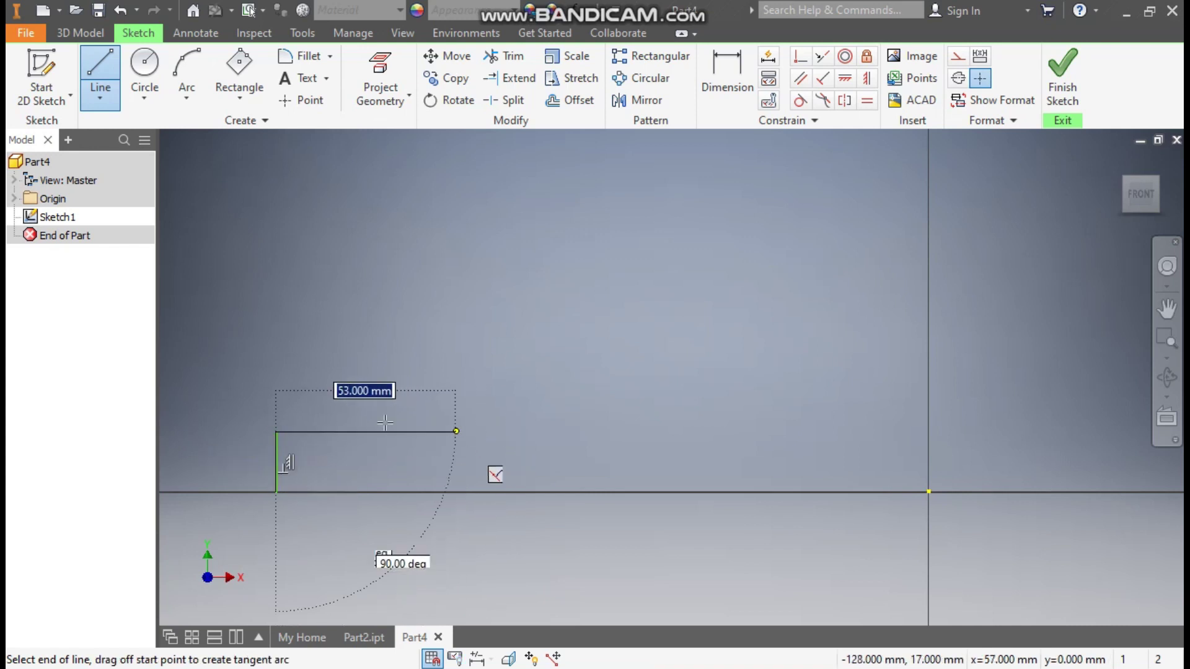
left_click(442, 432)
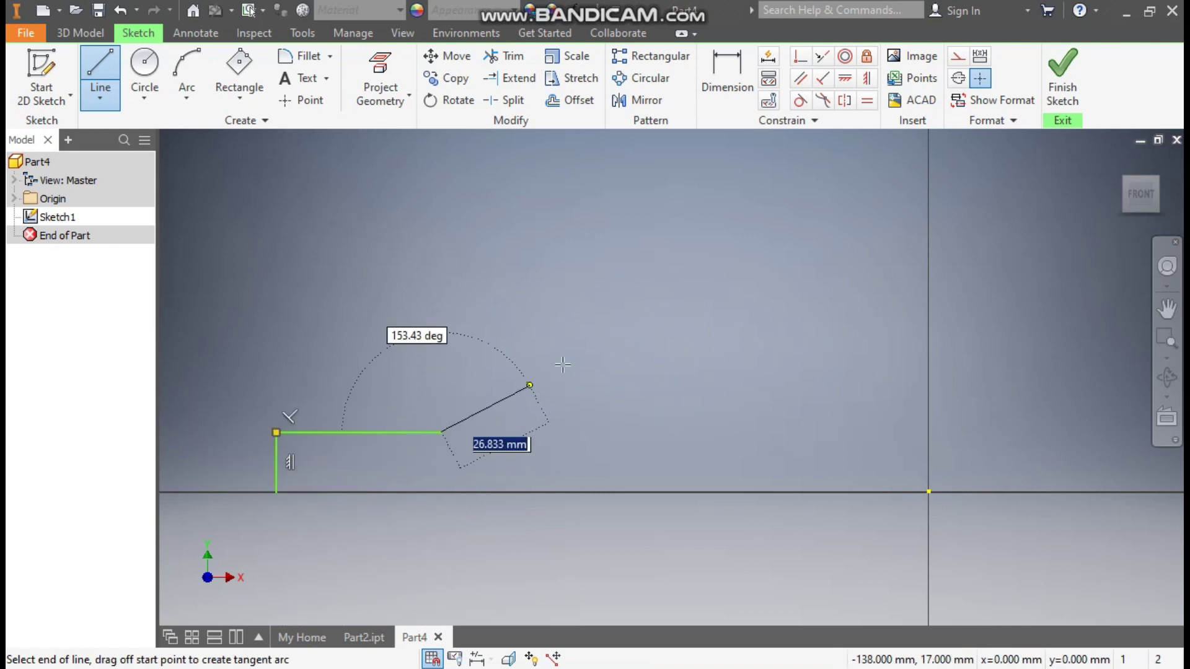
Continue the outline with two rising sloped lines, a short horizontal step, another slope and a top edge about 30 mm long at 115 mm height
left_click(502, 344)
middle_click_drag(502, 344, 504, 425)
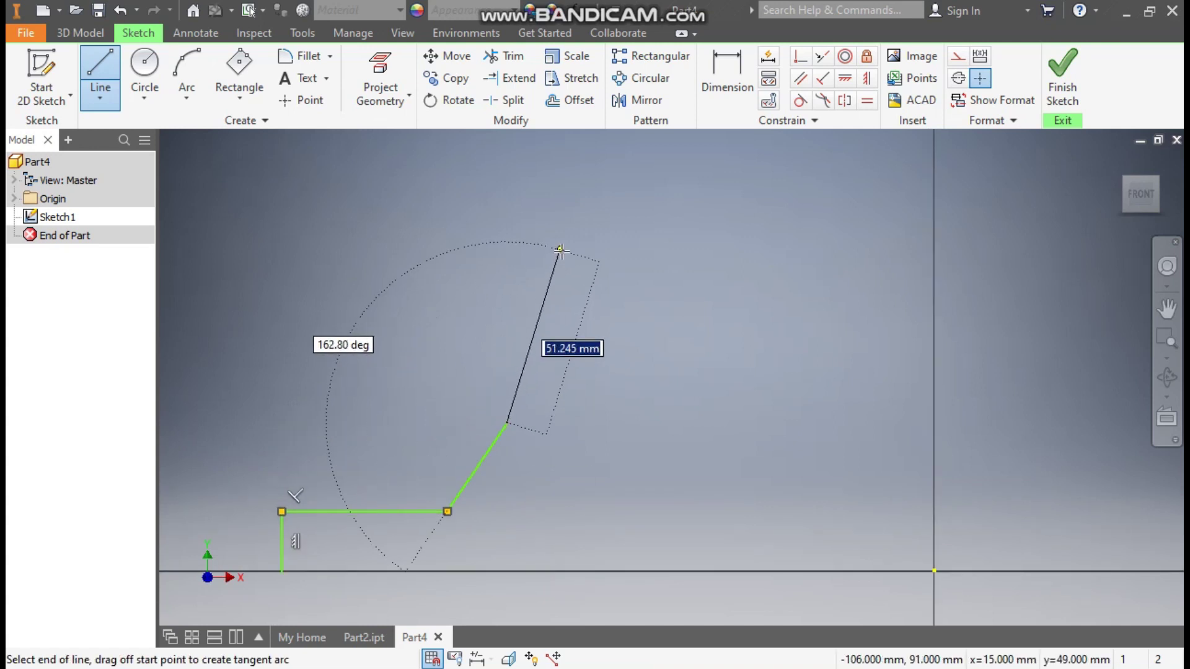
left_click(560, 250)
left_click(613, 250)
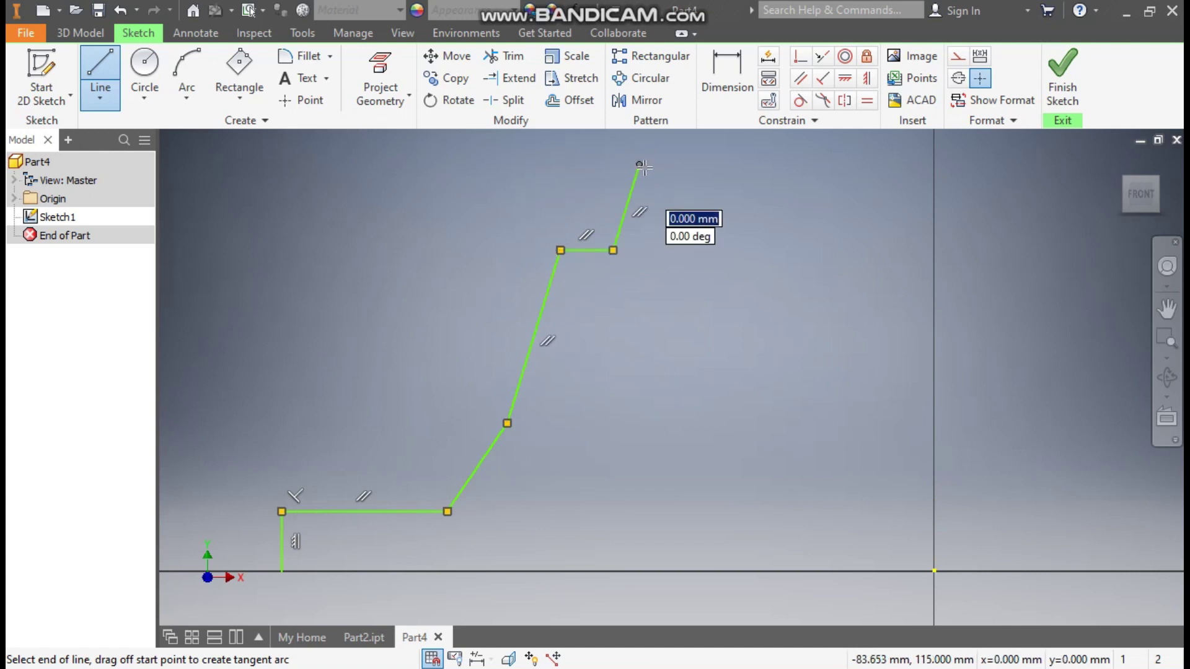
left_click(745, 165)
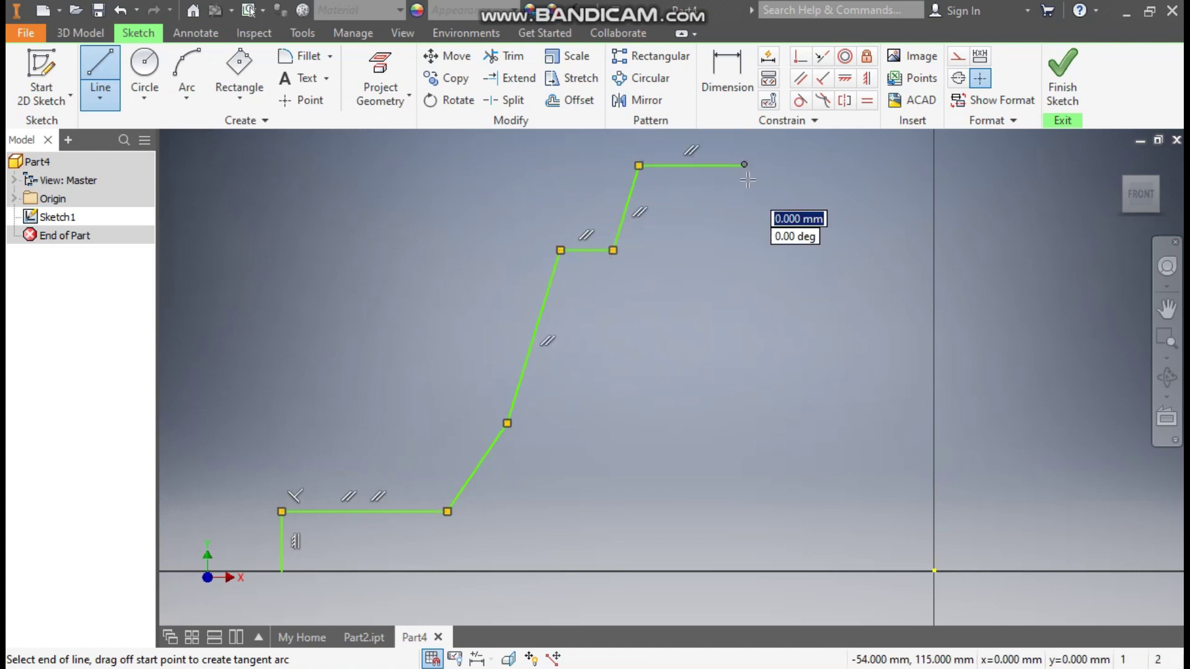
Draw the stepped bore side: about 35 mm down, 11 mm toward the vertical axis, then about 48 mm down
left_click(745, 289)
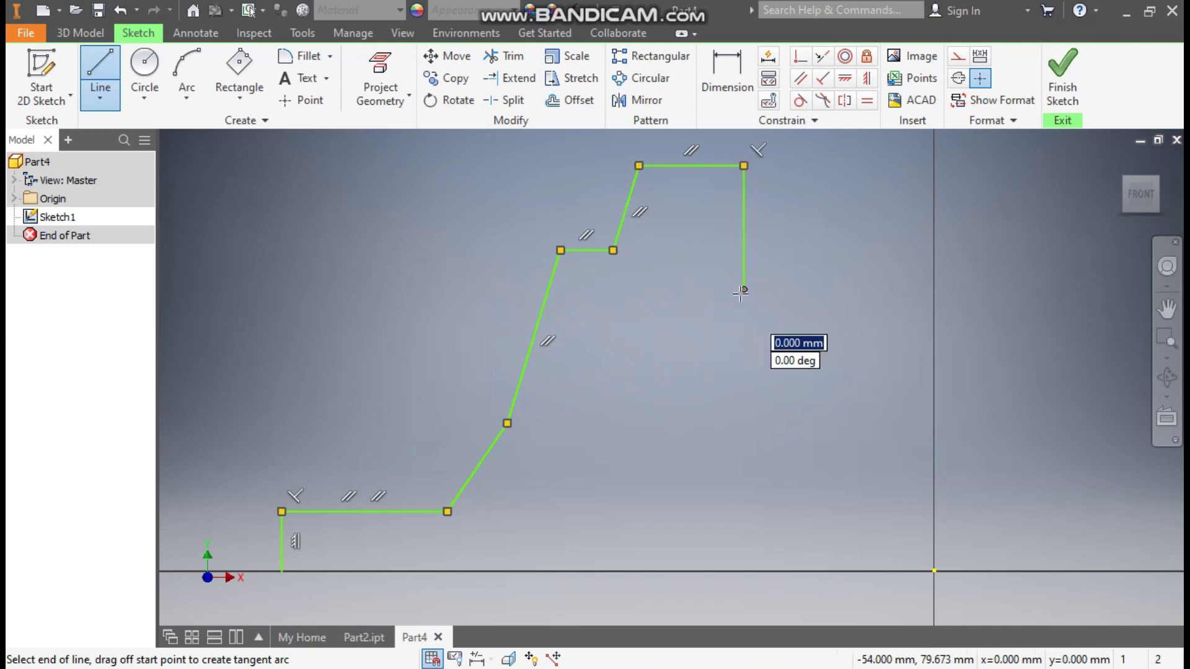
left_click(782, 289)
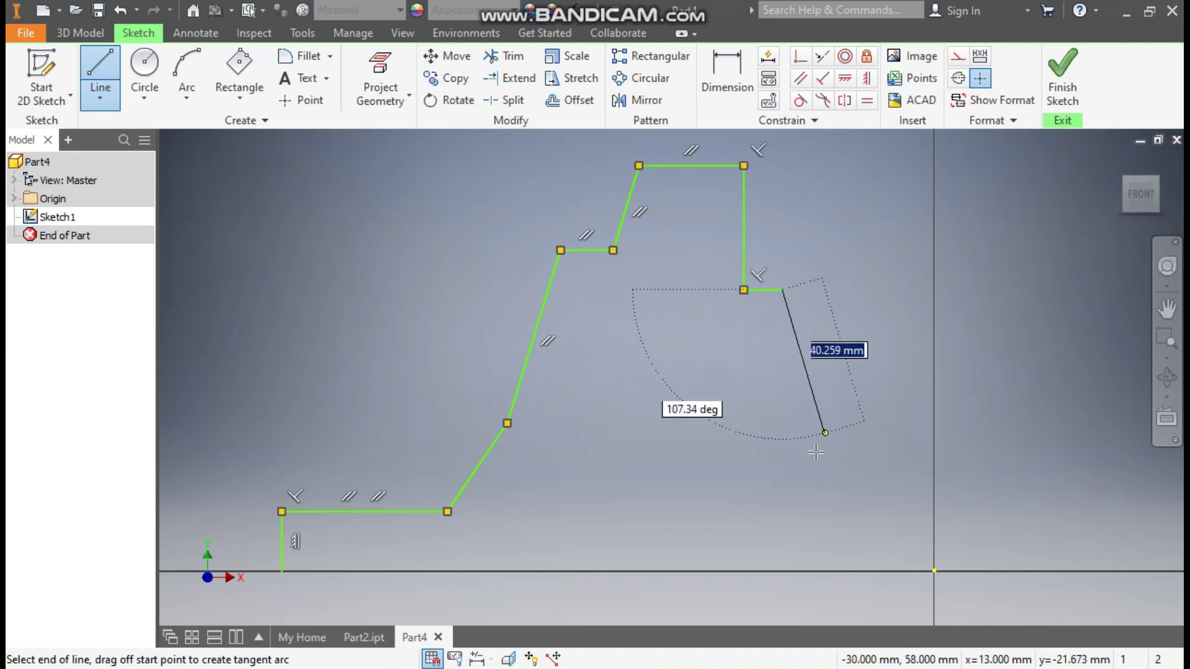
left_click(781, 458)
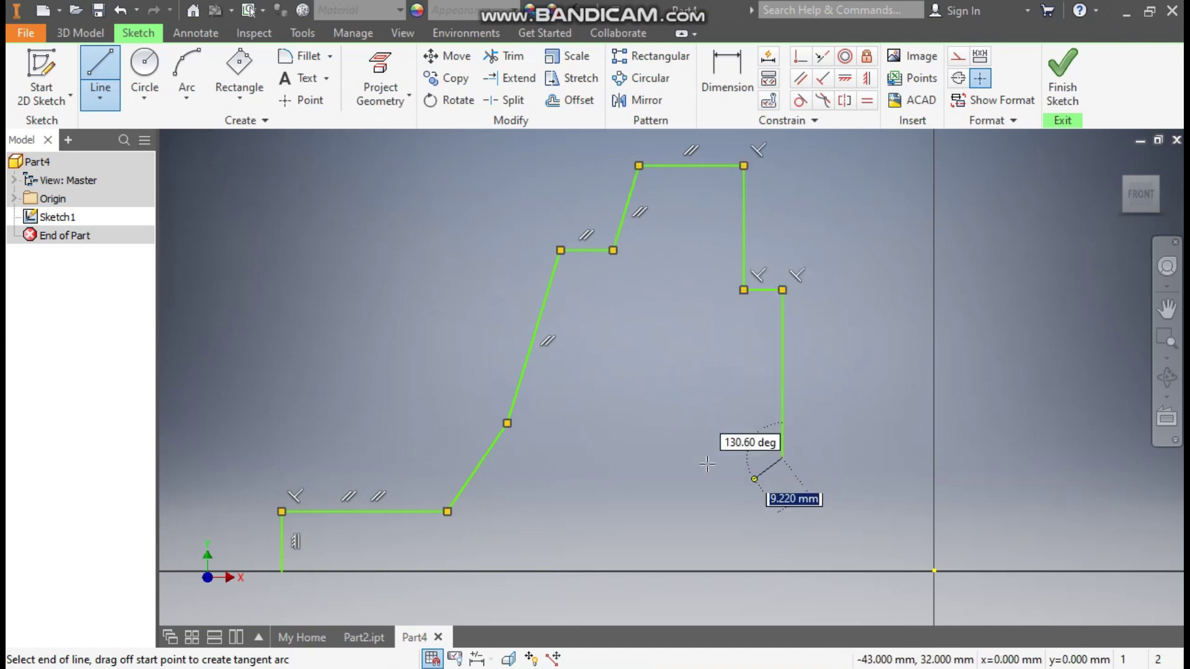
Close the profile with a slanted line, a horizontal edge about 19 mm long, two descending slopes and a base edge along the horizontal axis
left_click(716, 393)
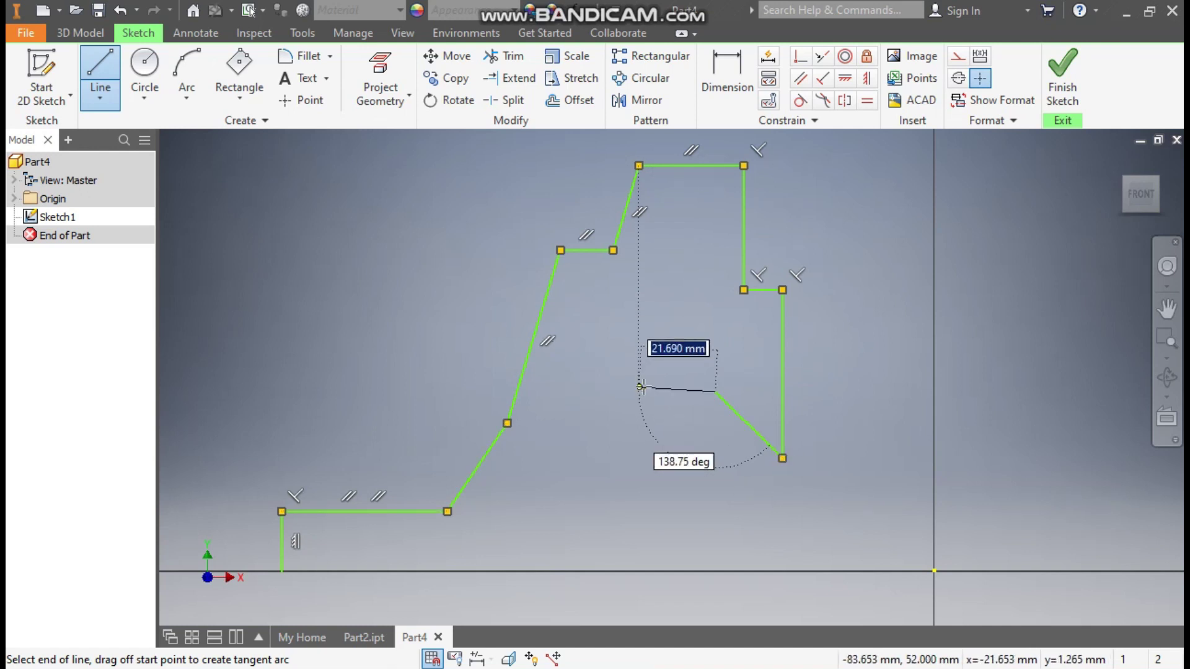
left_click(648, 392)
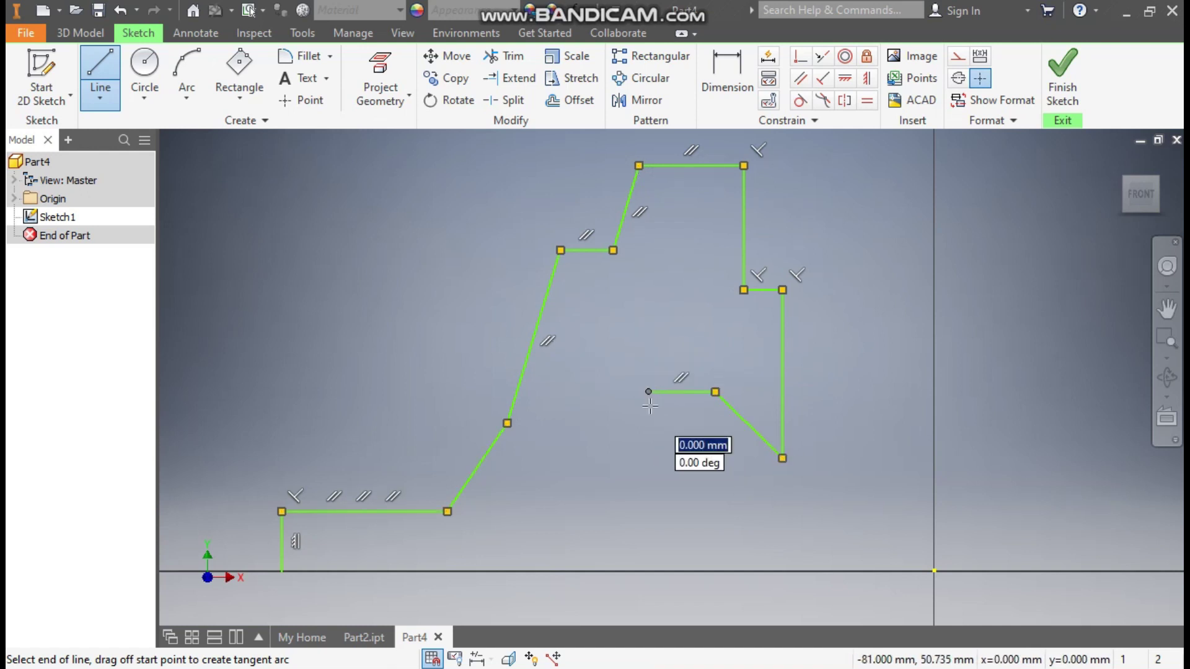
left_click(612, 458)
left_click(468, 572)
left_click(282, 570)
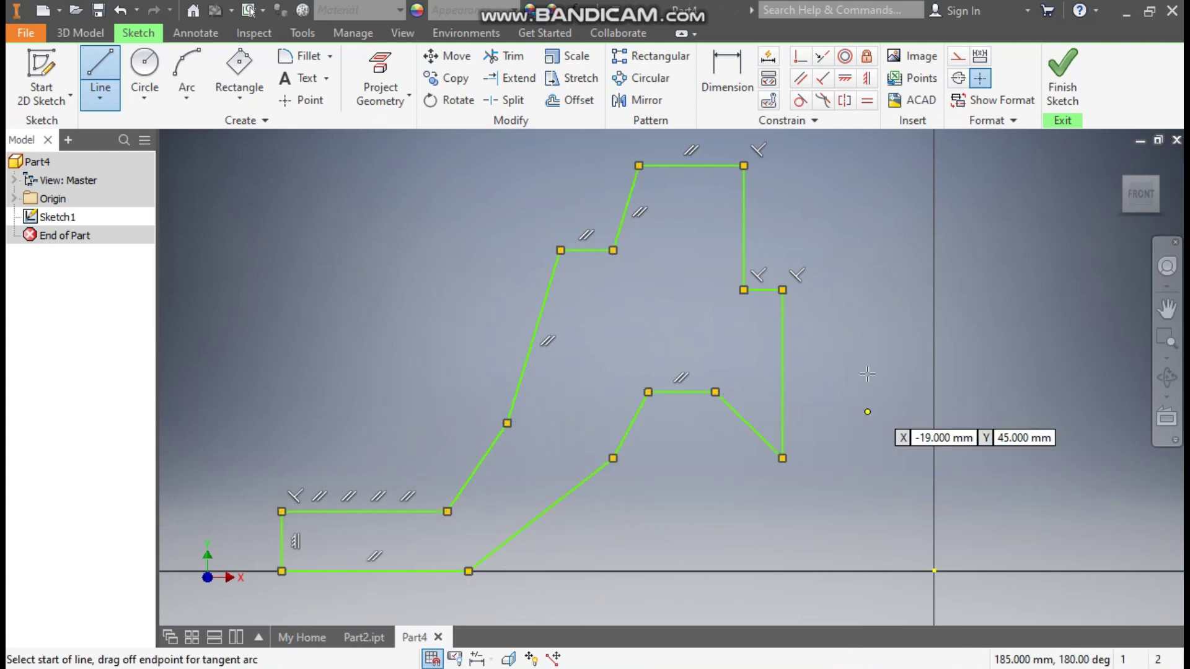
Apply a horizontal constraint between the inner end of the profile's base edge and the sketch origin
left_click(845, 79)
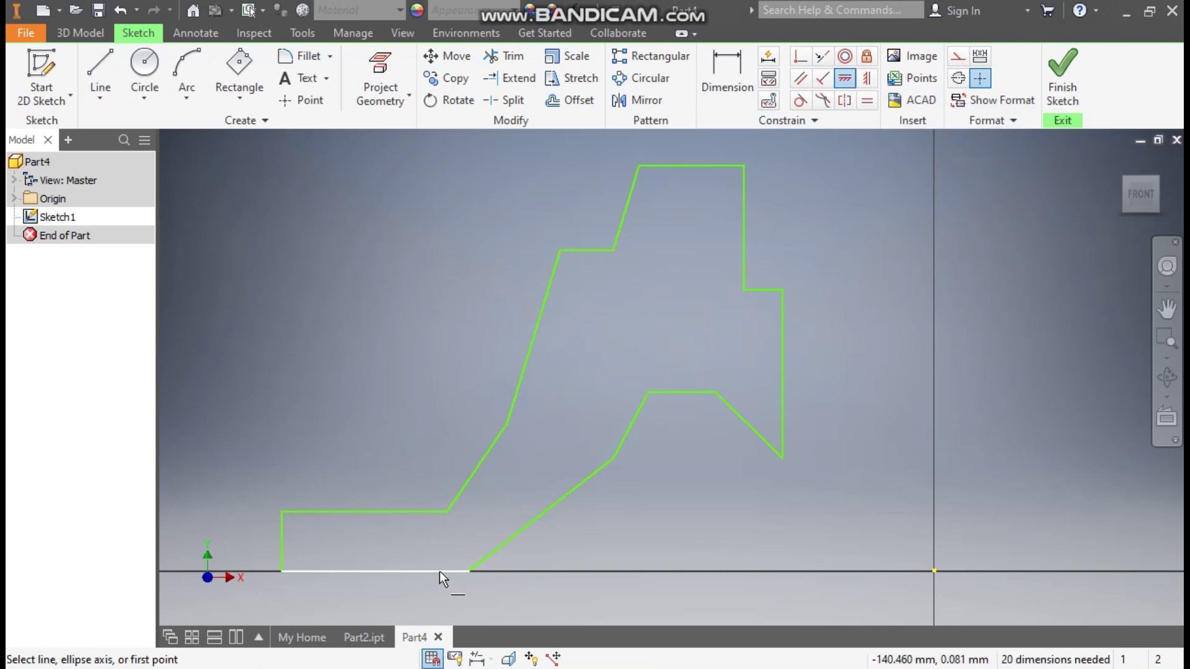
left_click(468, 572)
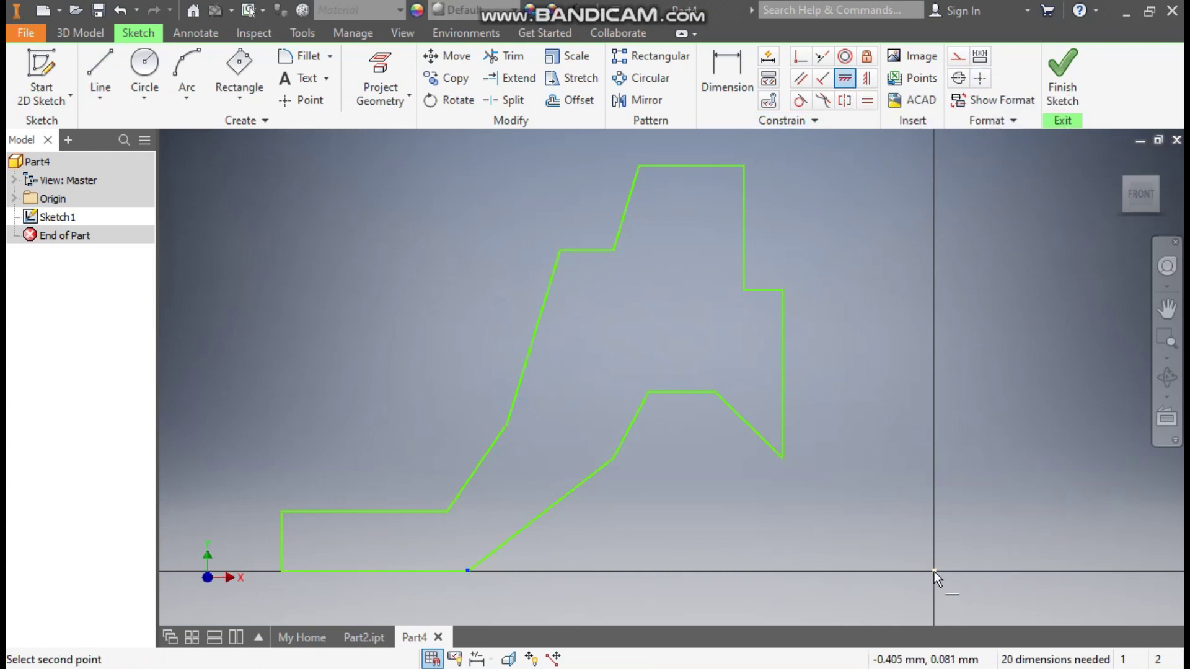
left_click(934, 571)
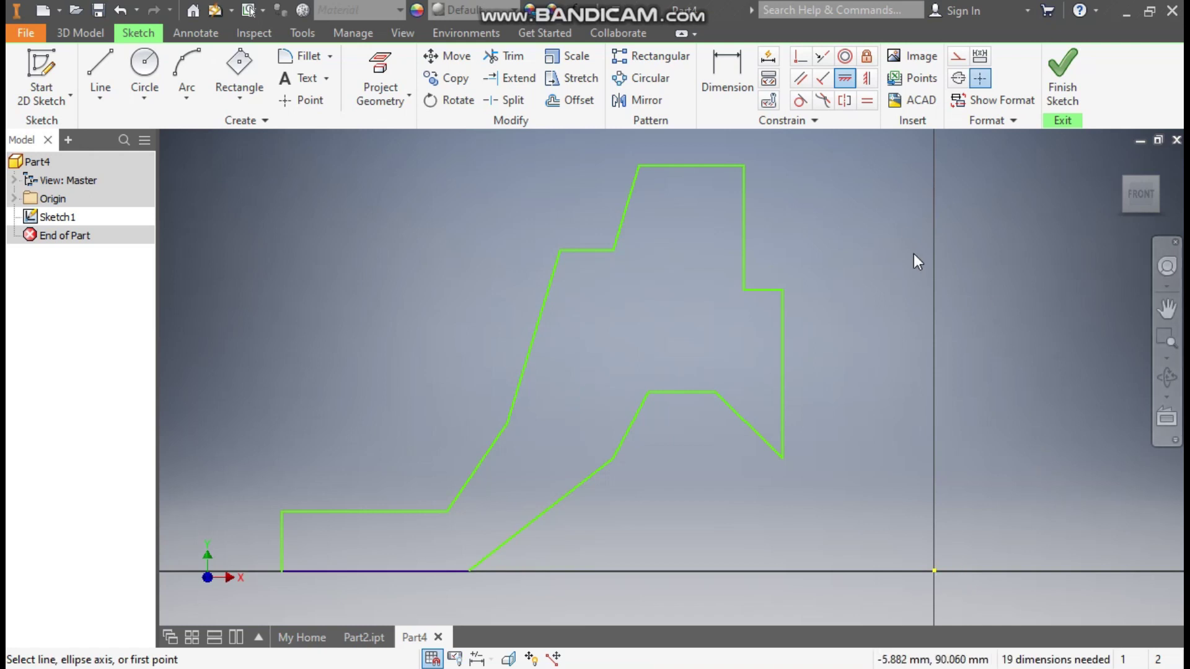
key("Escape")
Replace the slanted line at the bore's lower end with a steeper line and a horizontal edge about 11 mm long
left_click(747, 421)
key("Delete")
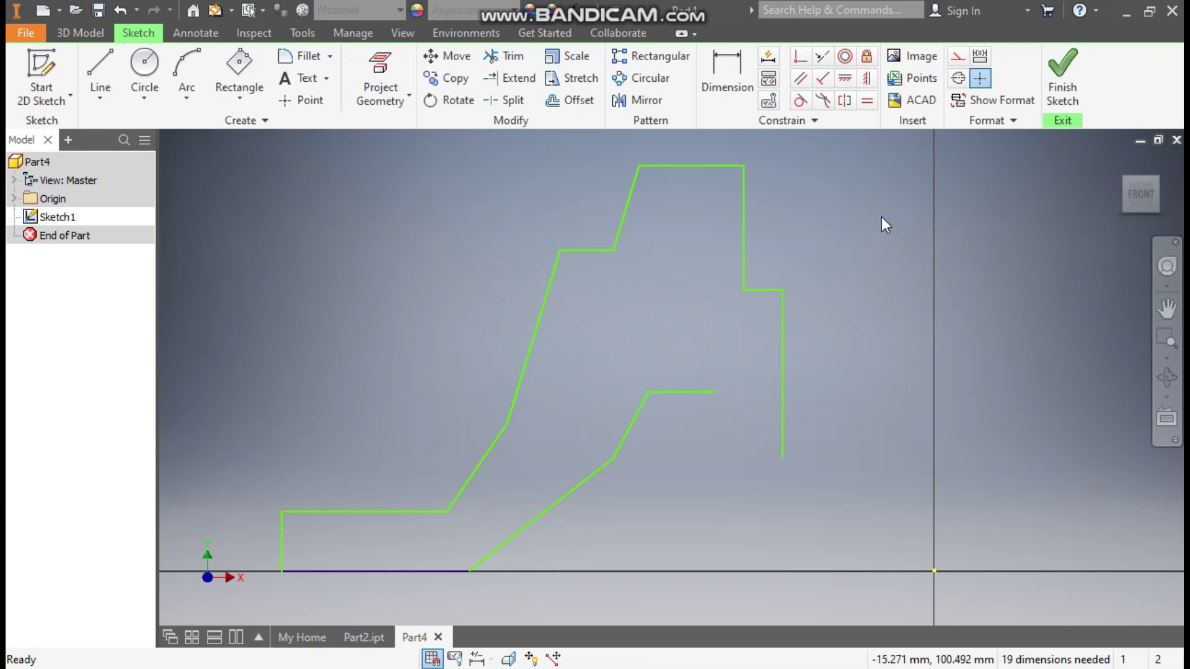
left_click(110, 62)
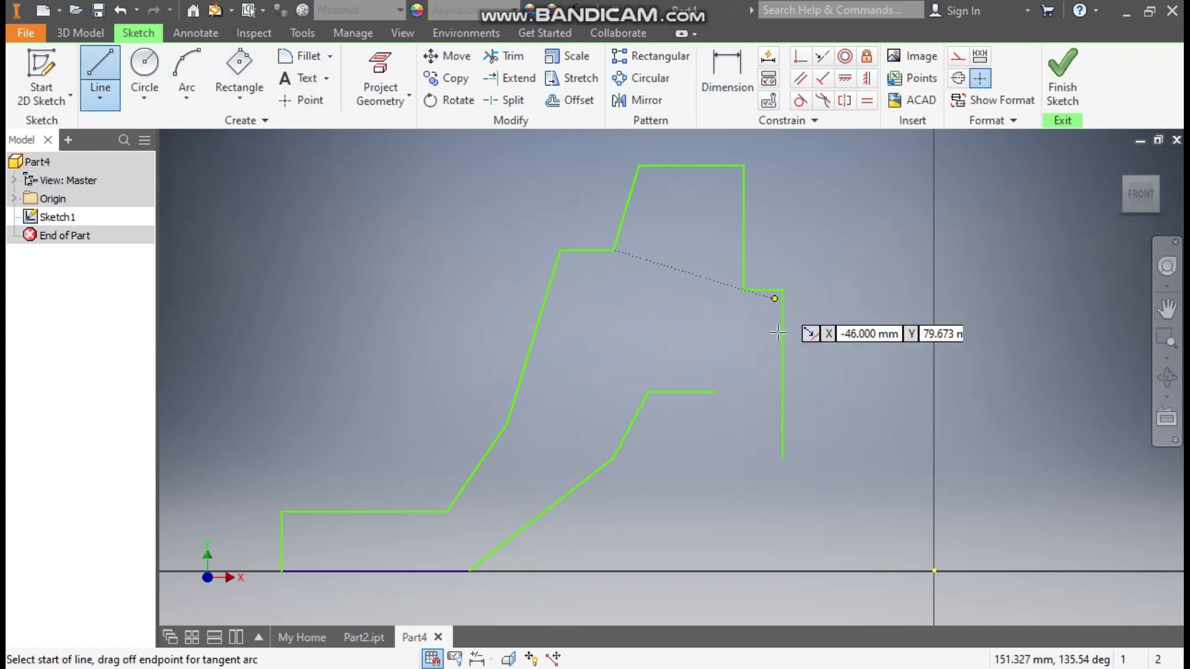
left_click(716, 392)
left_click(744, 459)
left_click(783, 459)
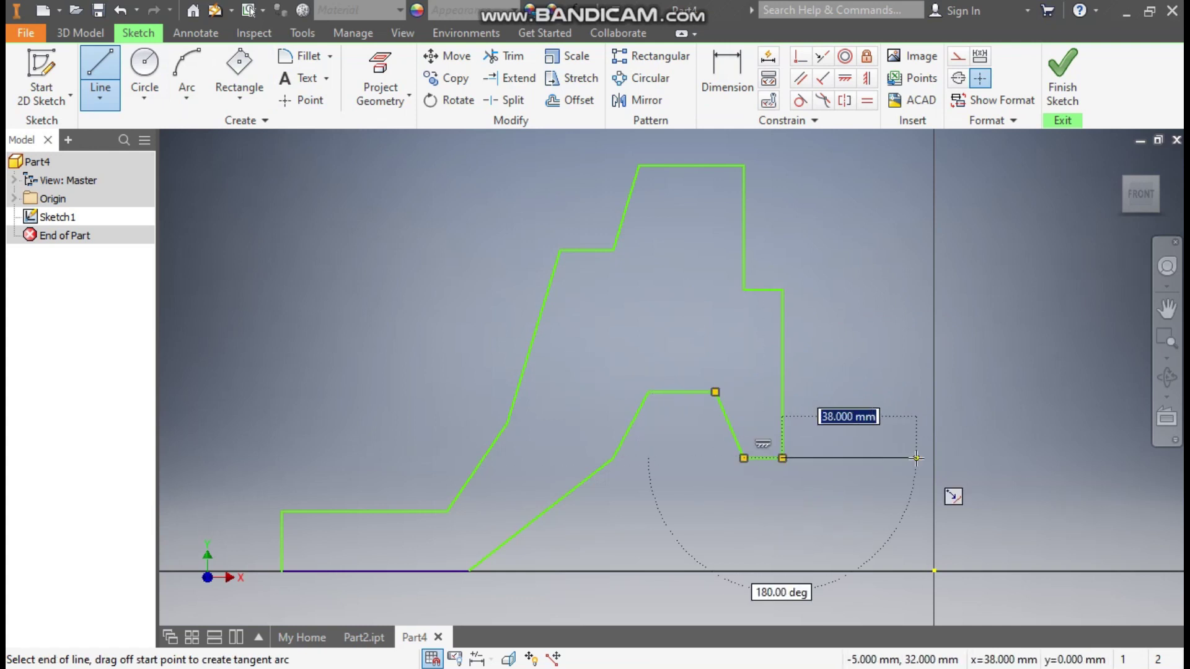
key("Escape")
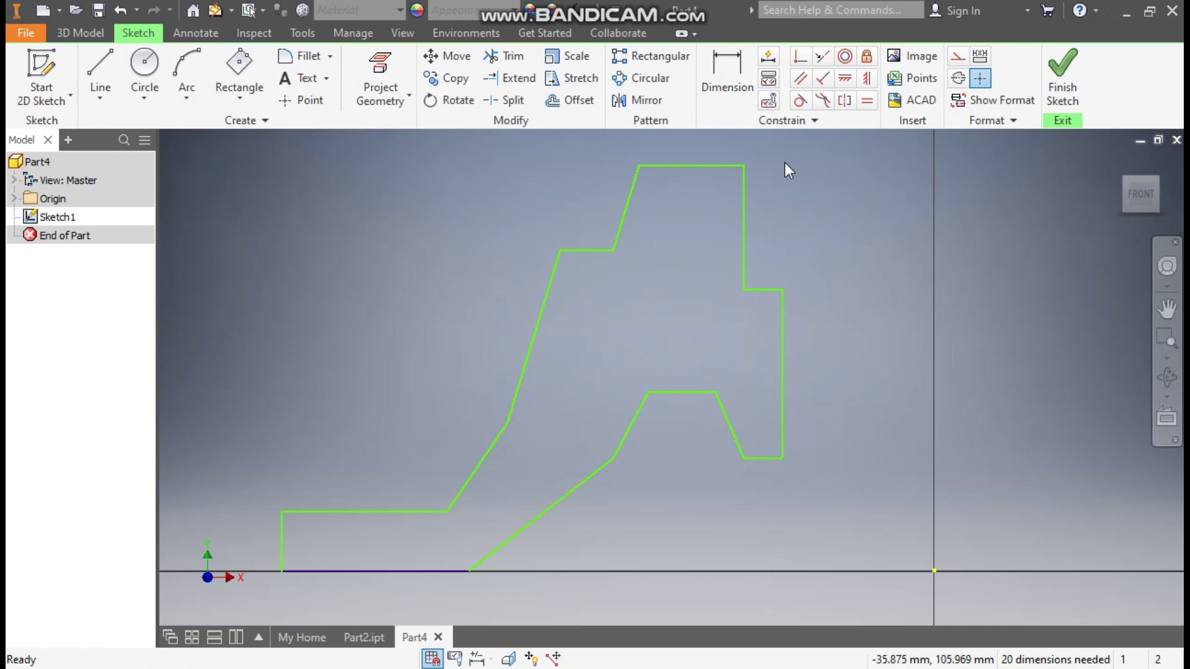
Dimension the distance from the flange's outer vertical edge to the sketch origin as 200 mm
left_click(724, 65)
left_click(285, 545)
left_click(934, 570)
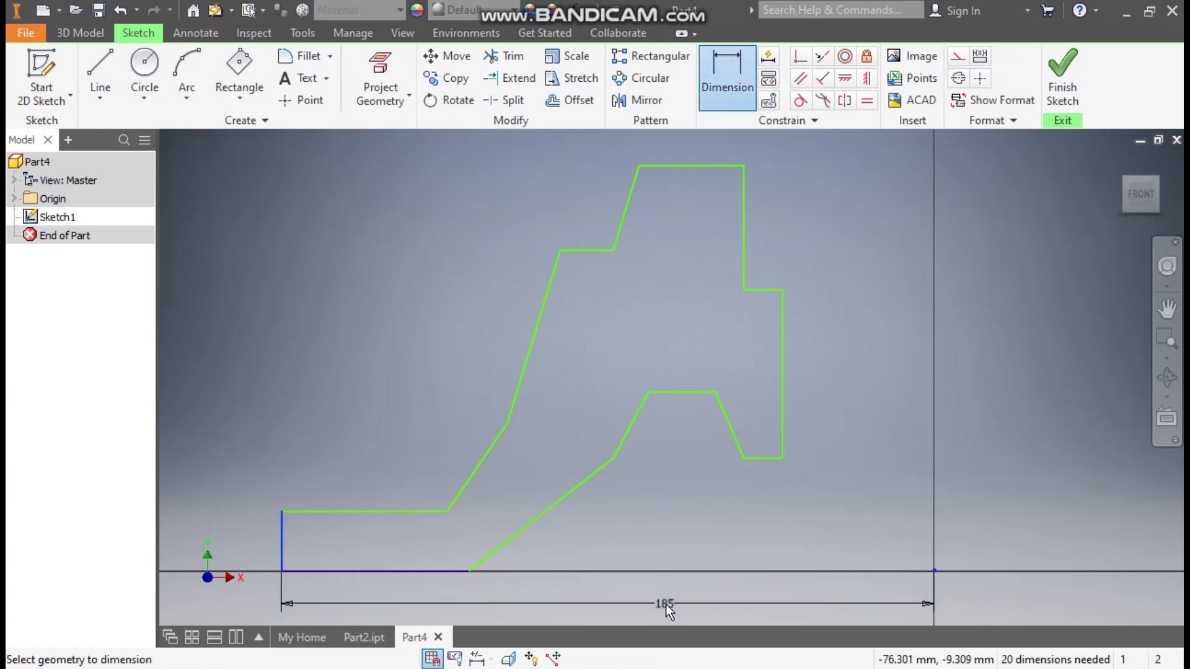
left_click(666, 604)
type("20")
key("Return")
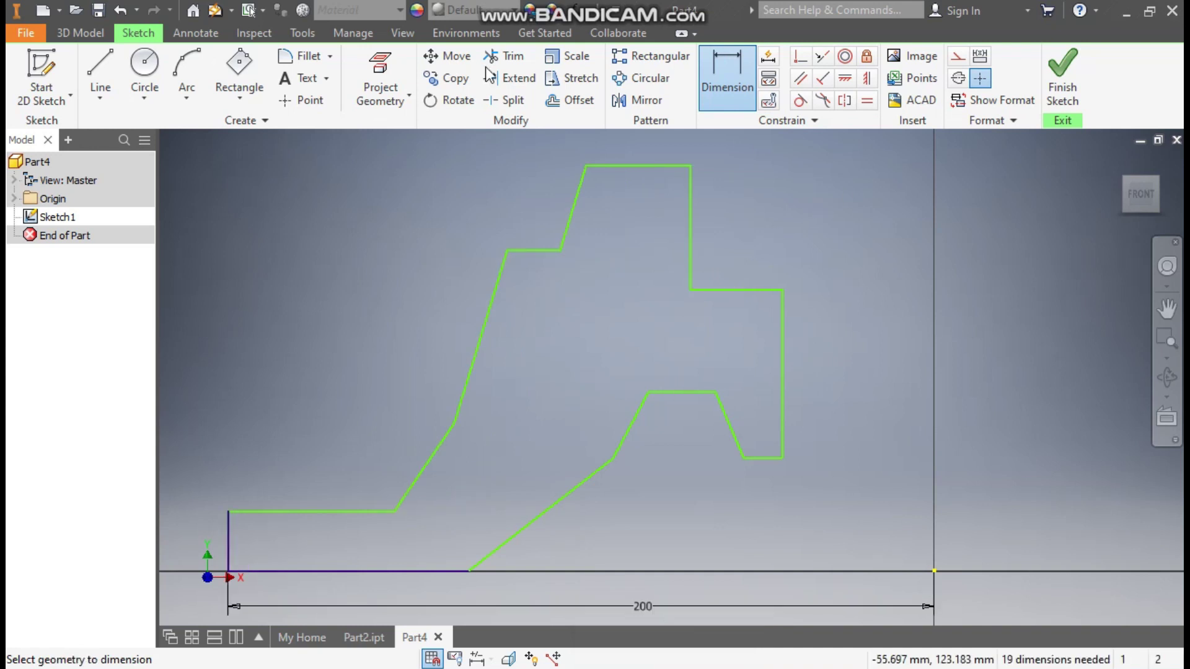
Draw a vertical line about 102 mm long upward from the origin and convert it to construction geometry
left_click(99, 72)
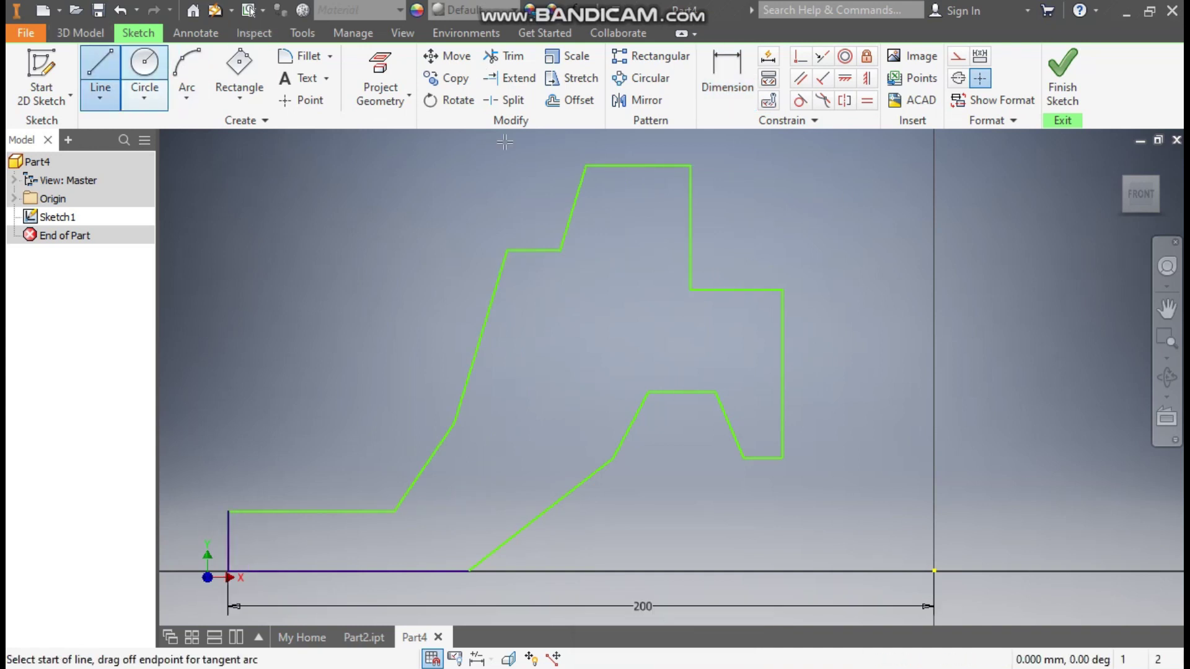
left_click(935, 570)
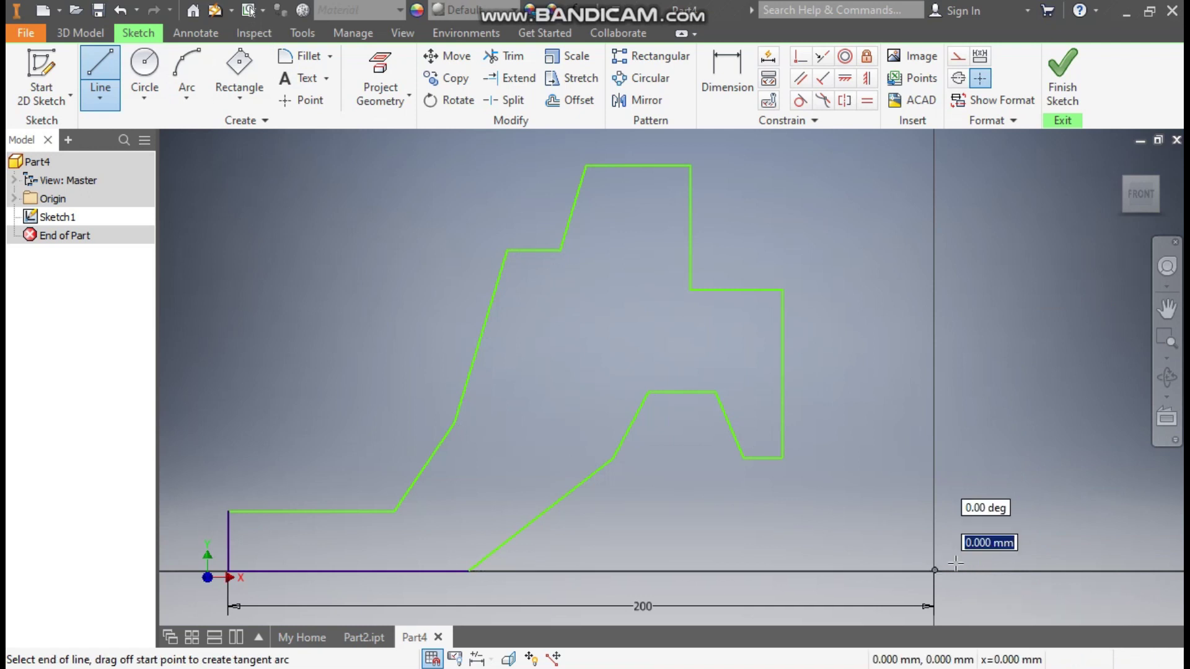
left_click(932, 212)
key("Escape")
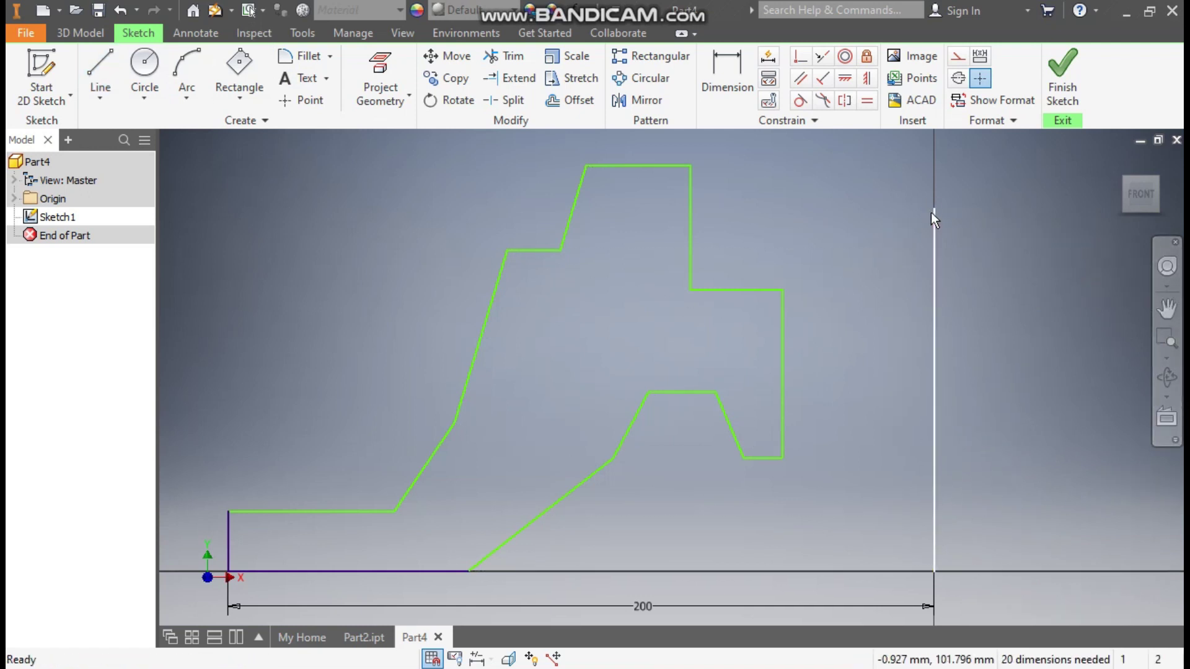
left_click(958, 56)
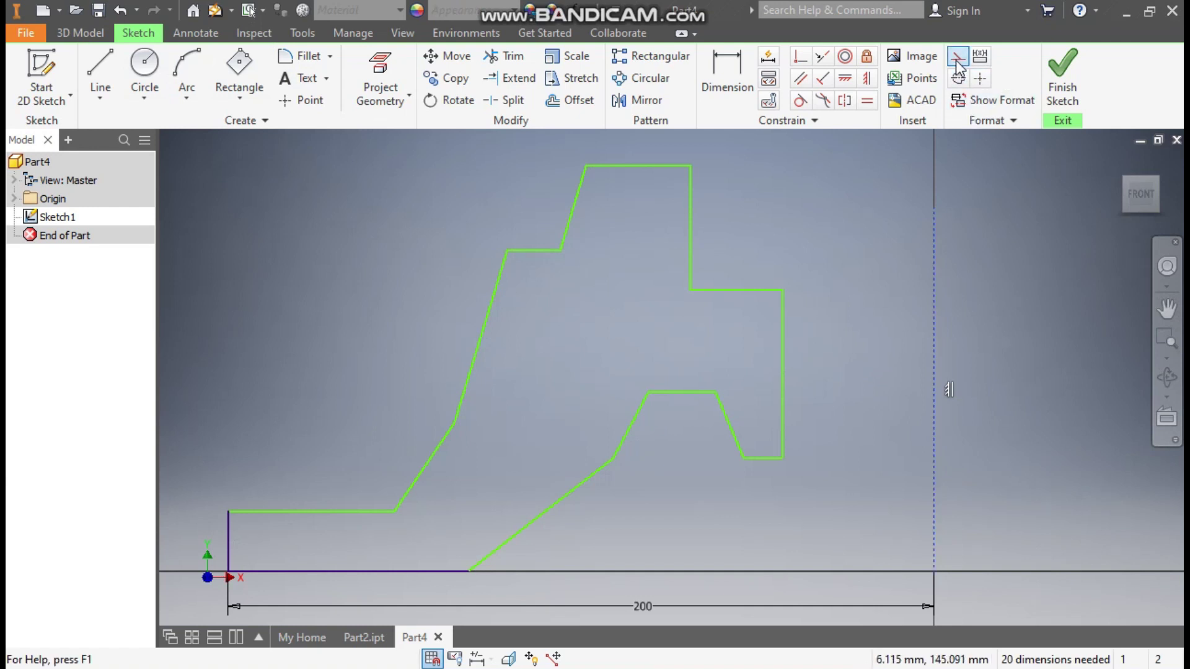
Dimension the length of the flange's horizontal base edge as 60 mm
left_click(719, 65)
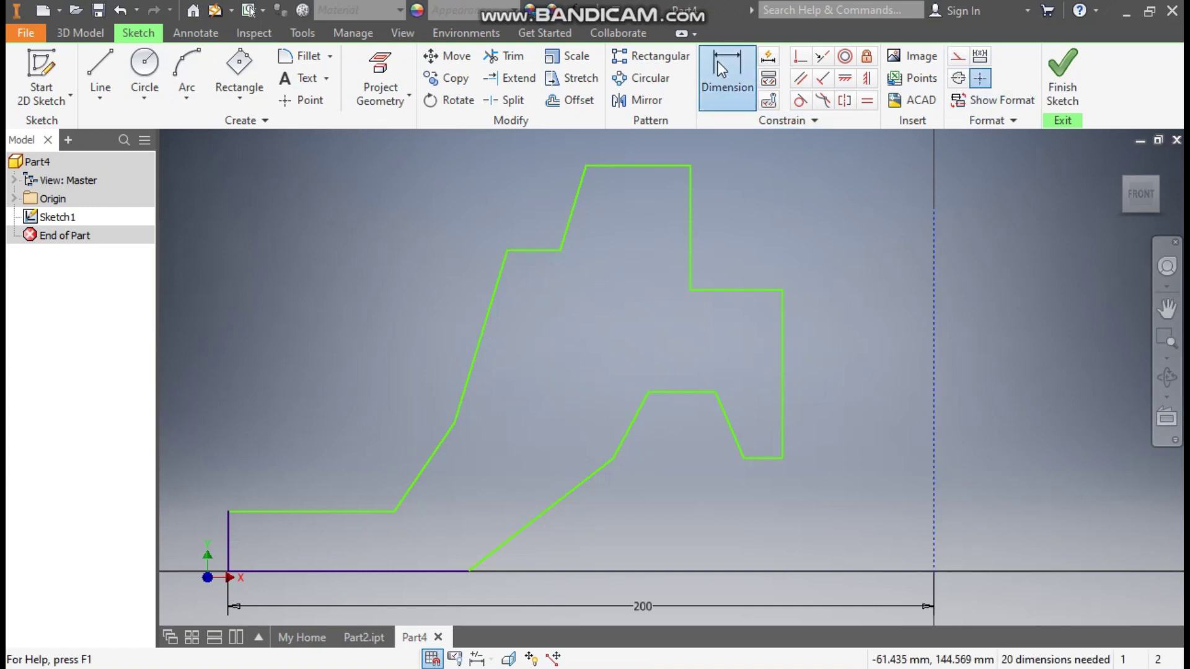
scroll(787, 270, "down", 3)
scroll(765, 345, "up", 3)
middle_click_drag(842, 342, 874, 390)
scroll(876, 391, "down", 2)
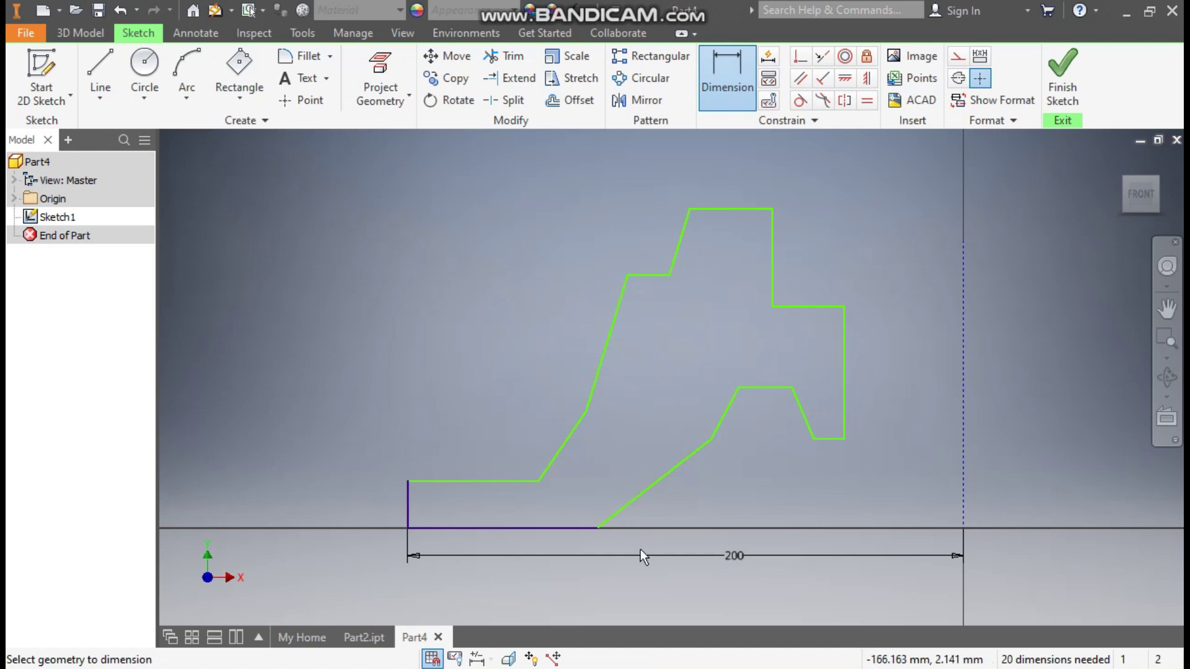
left_click(518, 527)
left_click(519, 542)
type("60")
key("Return")
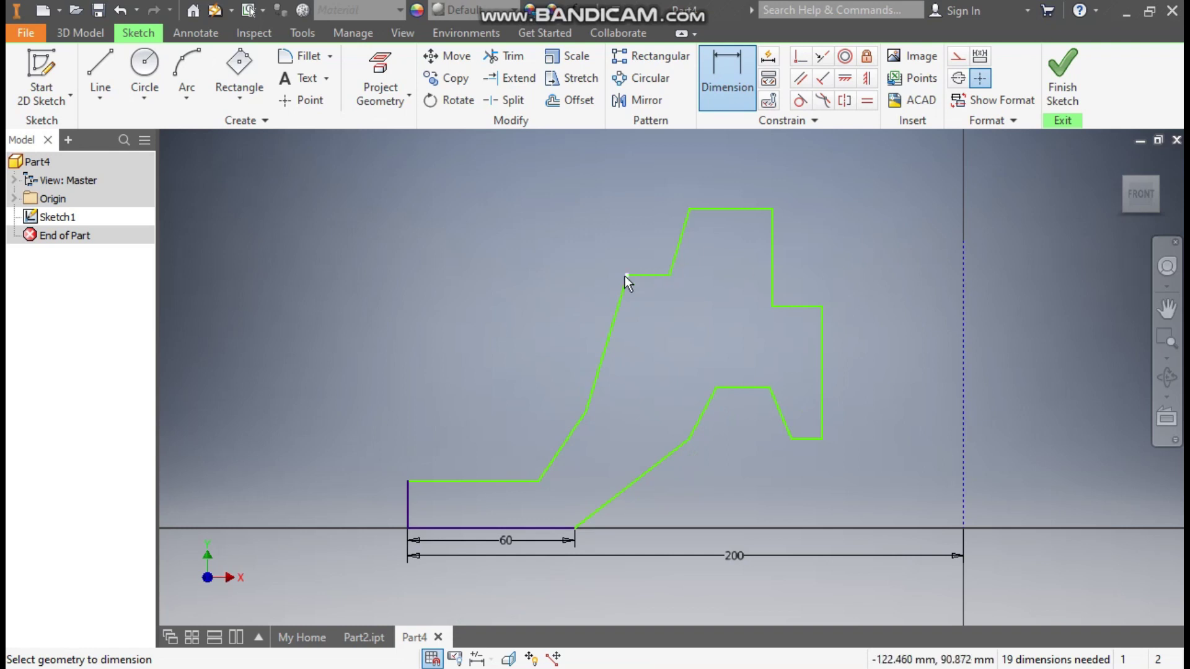
Dimension the horizontal distances to the construction axis: 115 mm from the outer step's outer corner and 100 mm from the top edge's outer corner
left_click(962, 327)
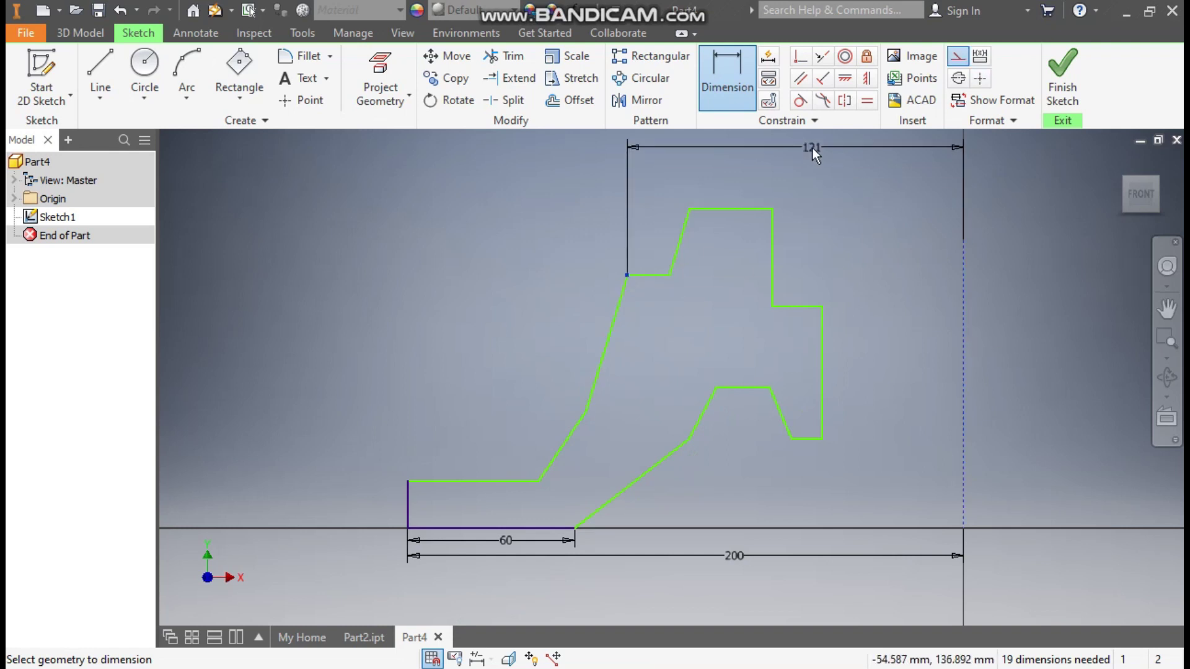
left_click(808, 160)
type("115")
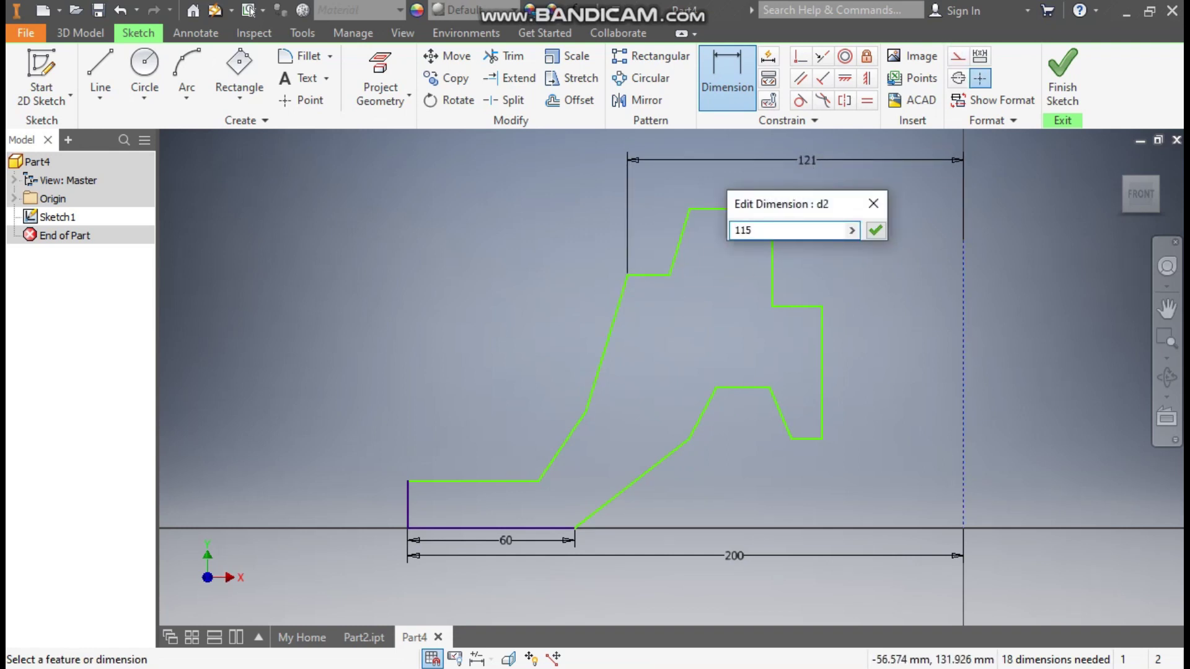
key("Return")
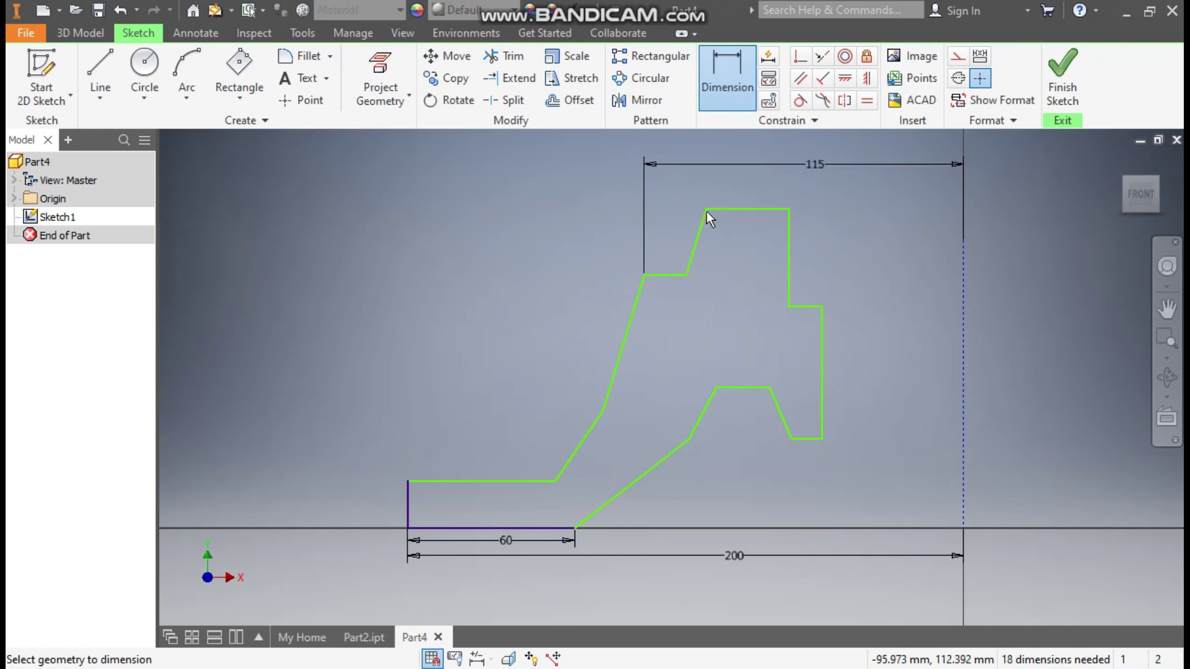
left_click(961, 274)
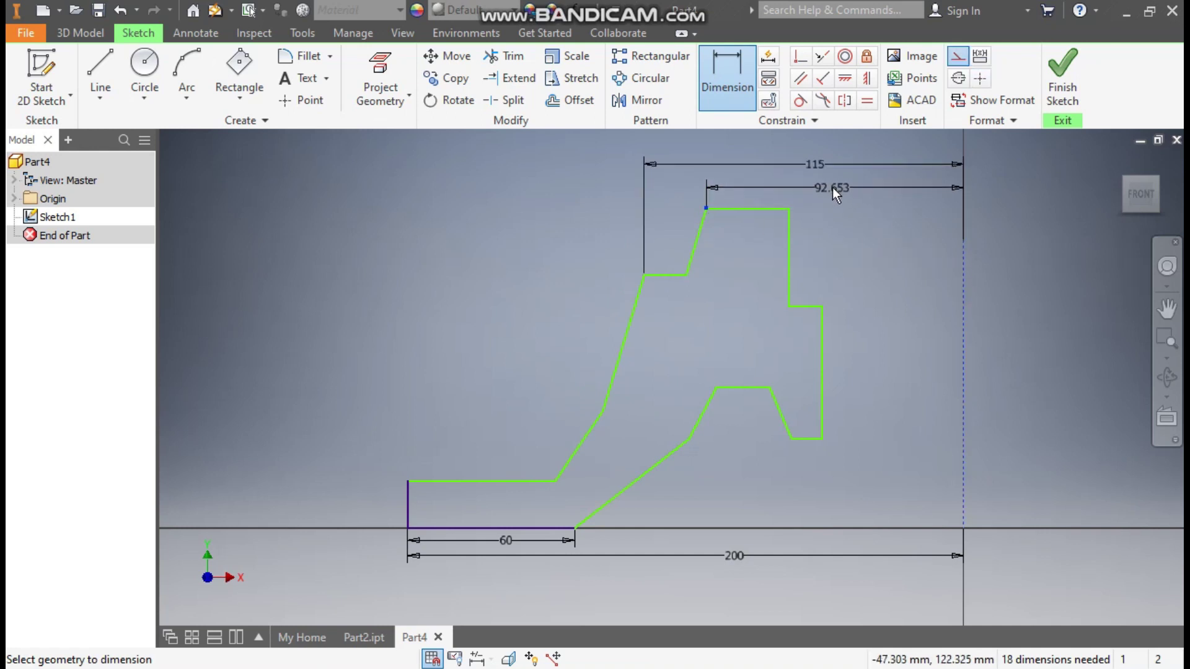
left_click(832, 183)
type("100")
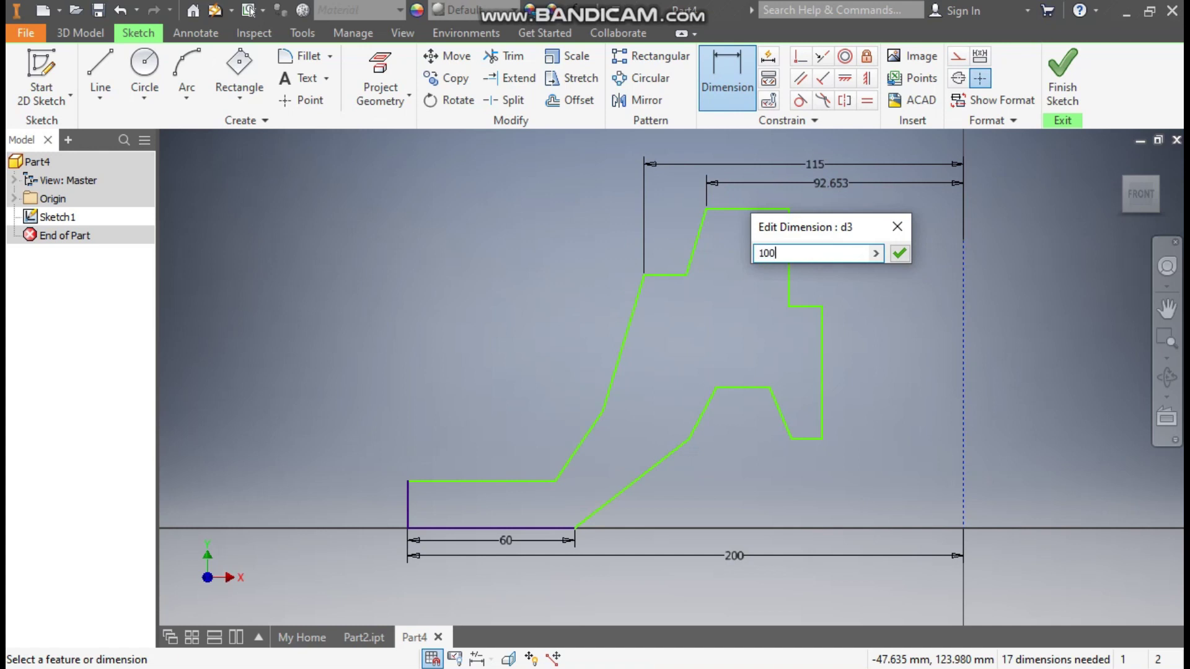
key("Return")
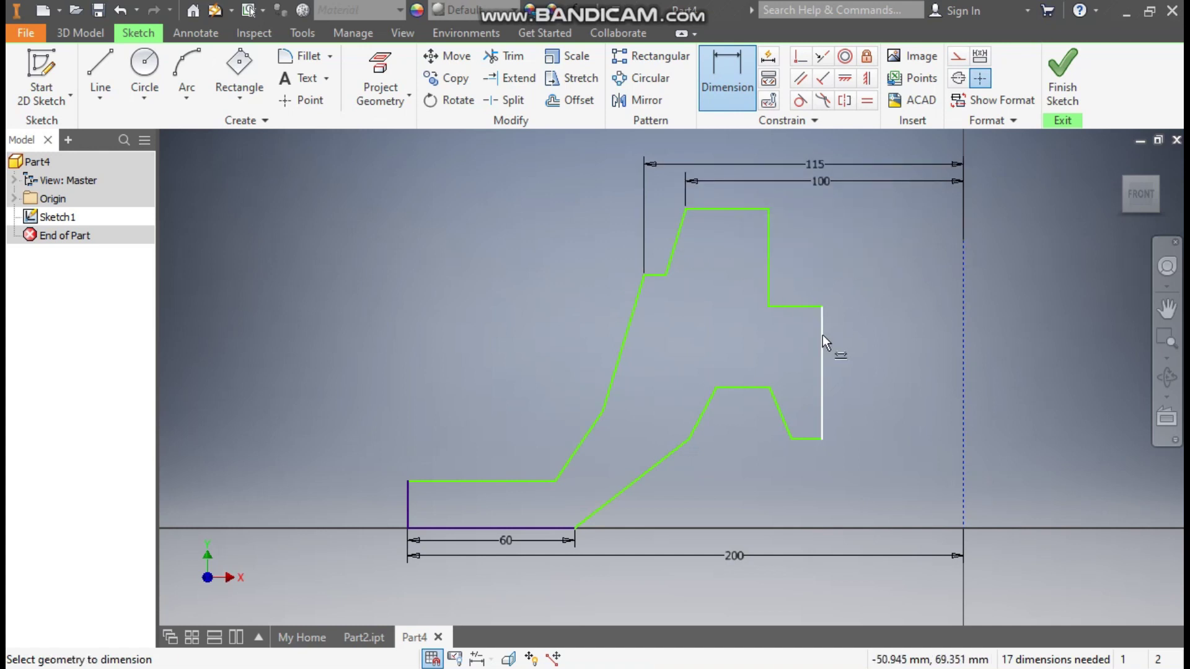
Dimension the two inner vertical edges from the construction axis, the upper one at 60 mm and the lower one at 50 mm
left_click(770, 273)
left_click(965, 283)
left_click(881, 251)
type("60")
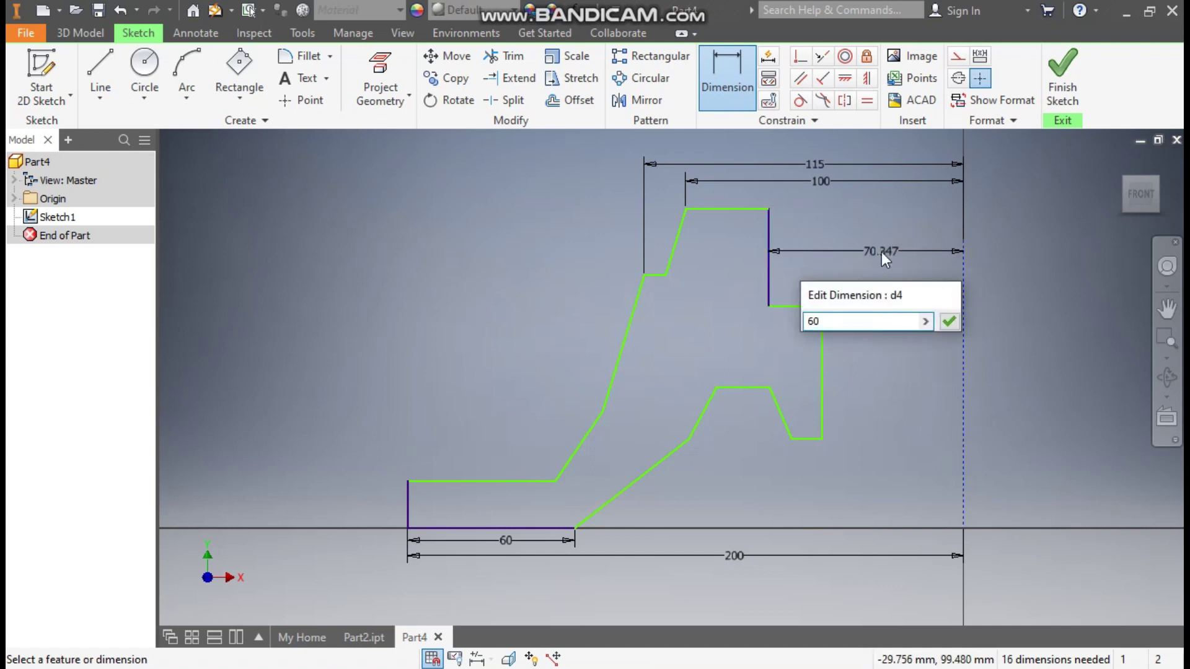
key("Return")
left_click(822, 355)
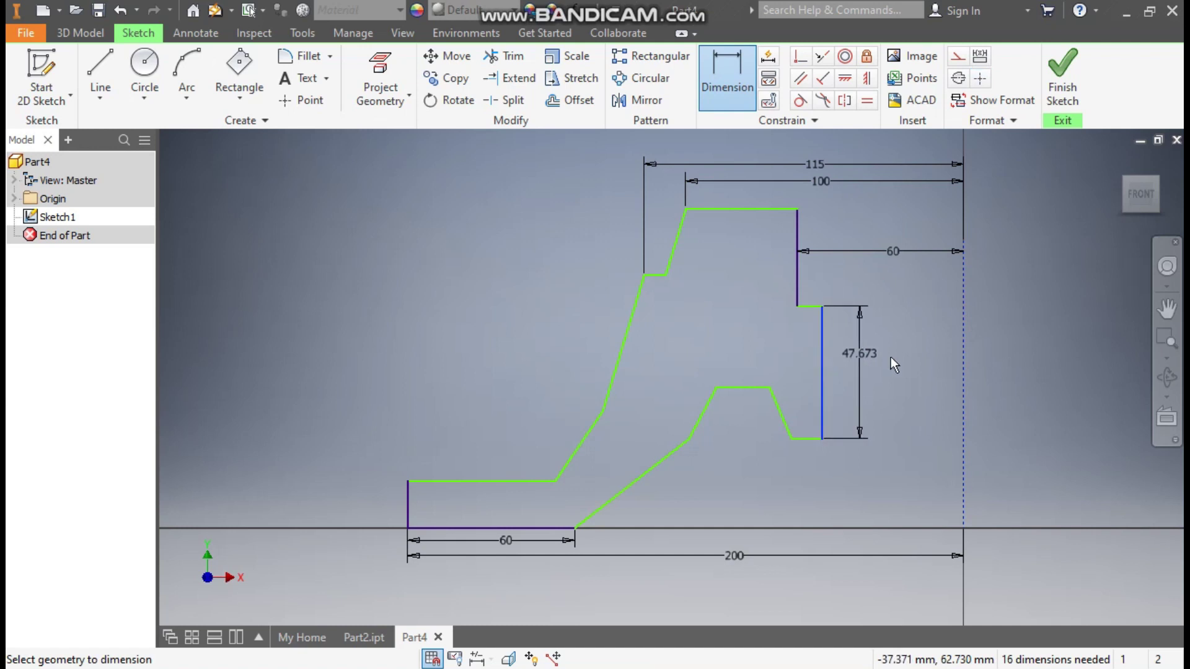
left_click(963, 352)
left_click(920, 369)
type("50")
key("Return")
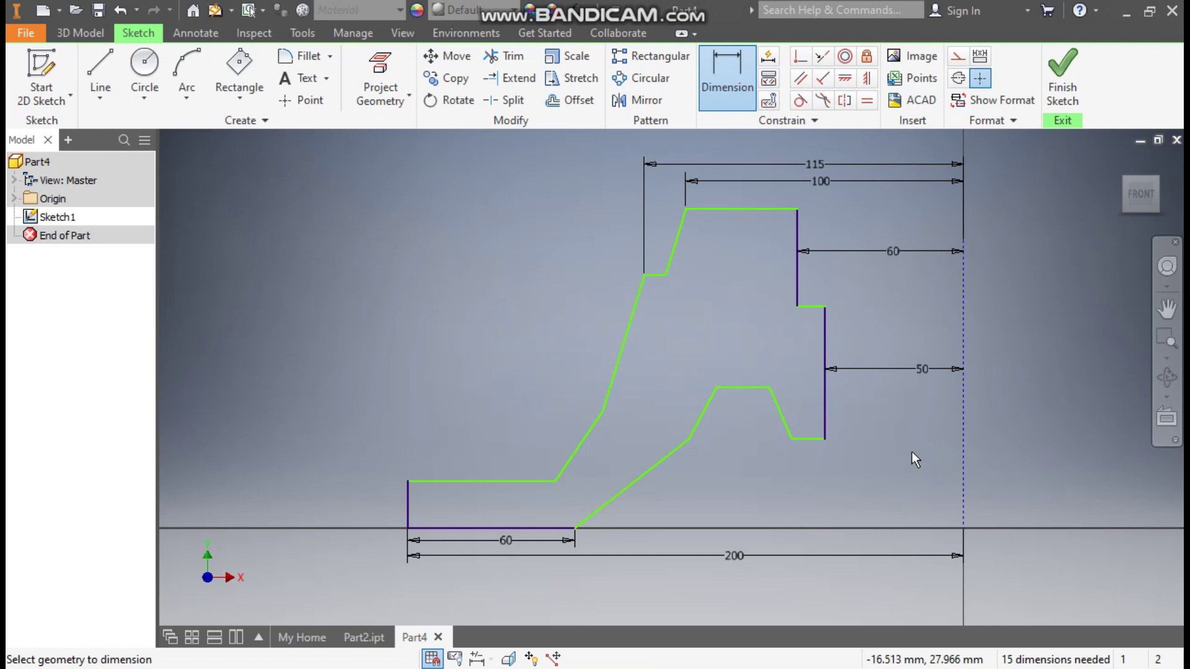
Dimension the vertical distance from the sketch origin to the profile's top edge as 160 mm
left_click(964, 529)
left_click(759, 209)
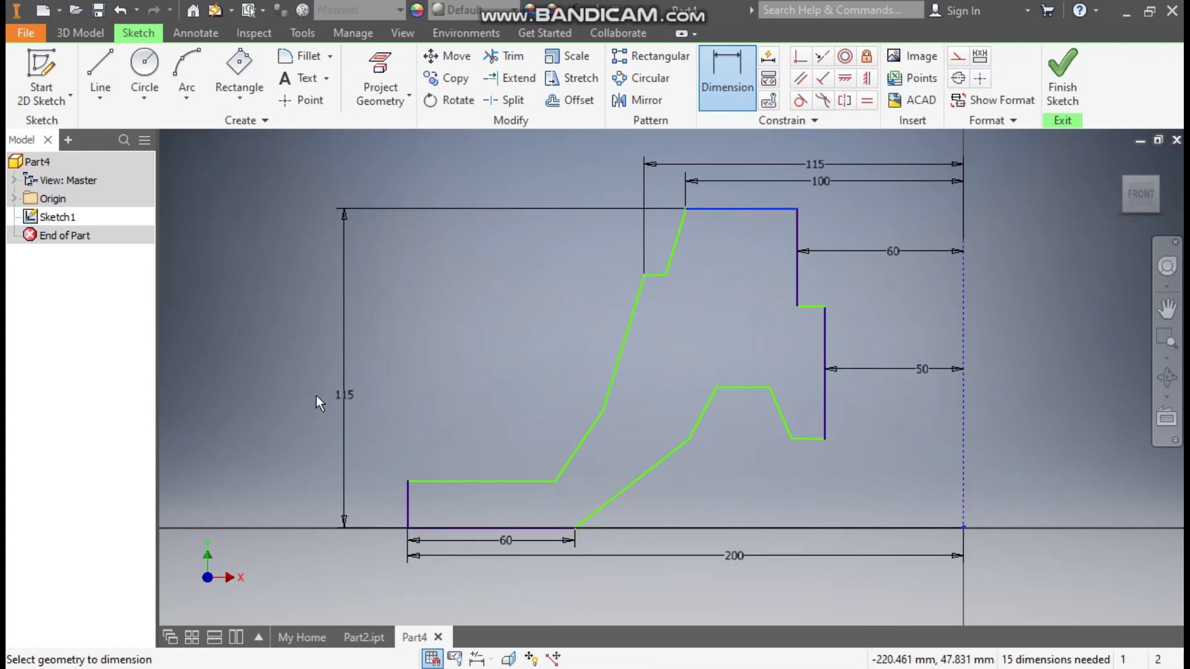
left_click(309, 394)
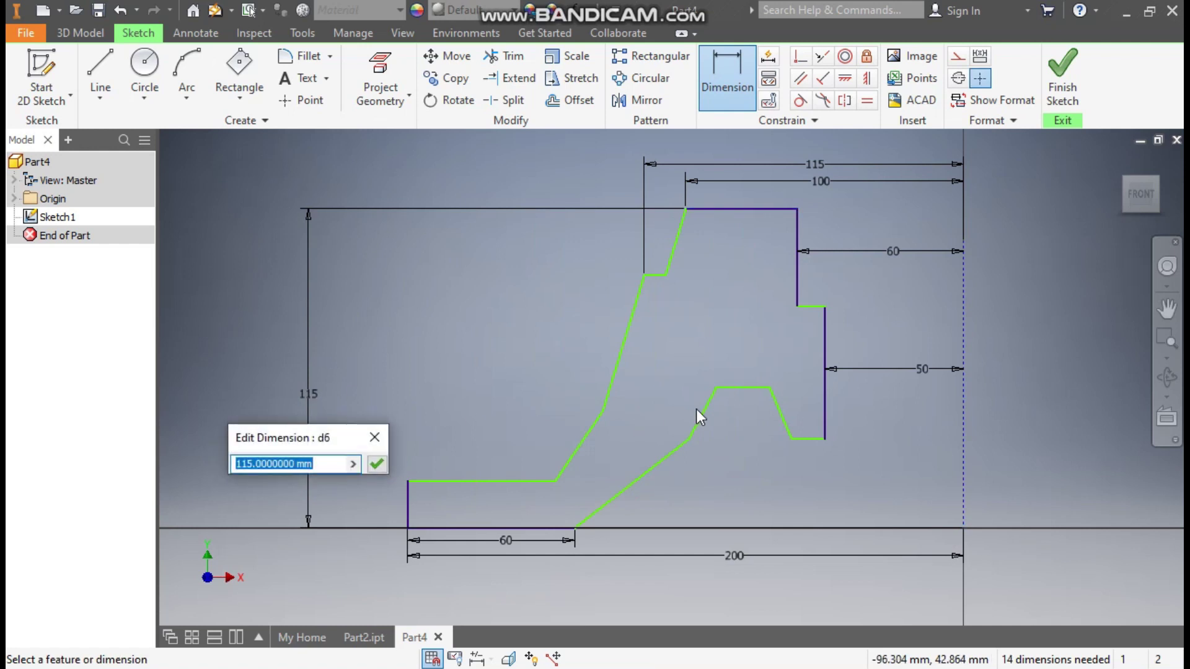
type("150")
key("Return")
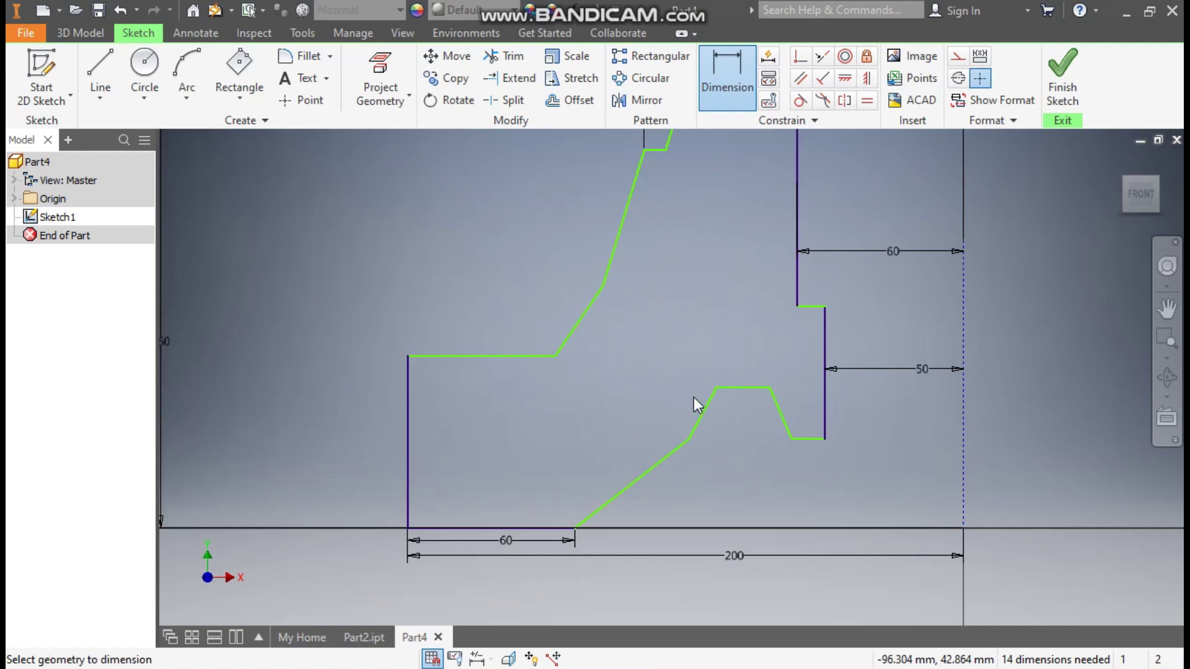
scroll(694, 397, "down", 3)
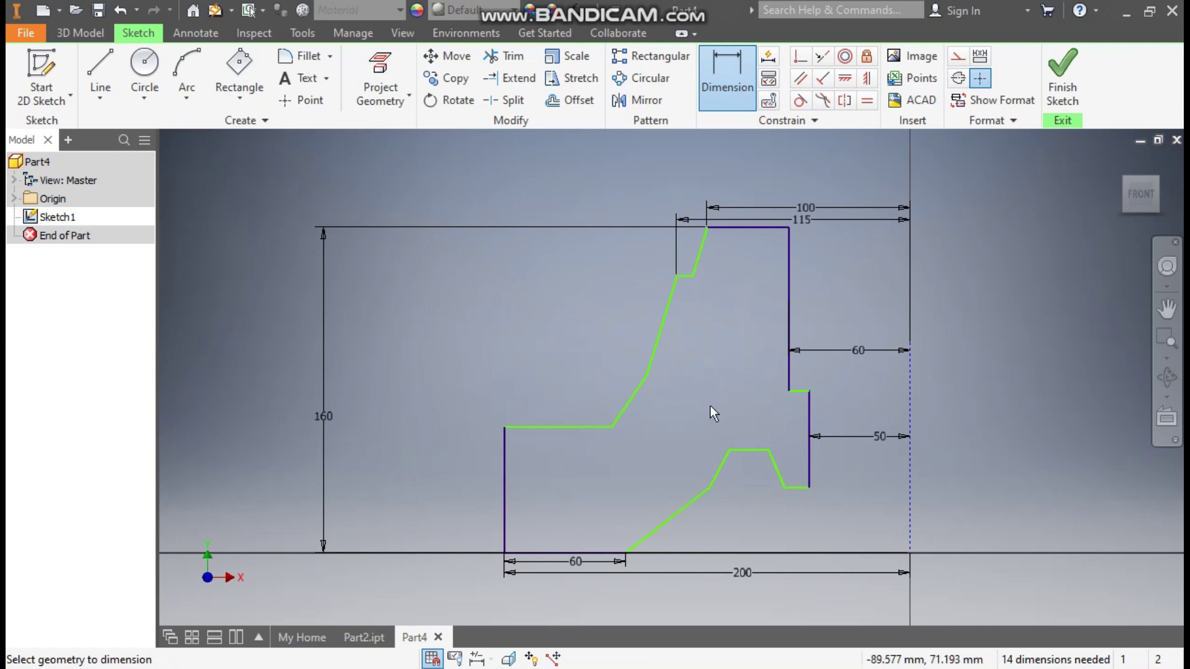
Dimension the flange's outer vertical edge as 16 mm to set the flange thickness
left_click(505, 522)
left_click(444, 520)
type("16")
key("Return")
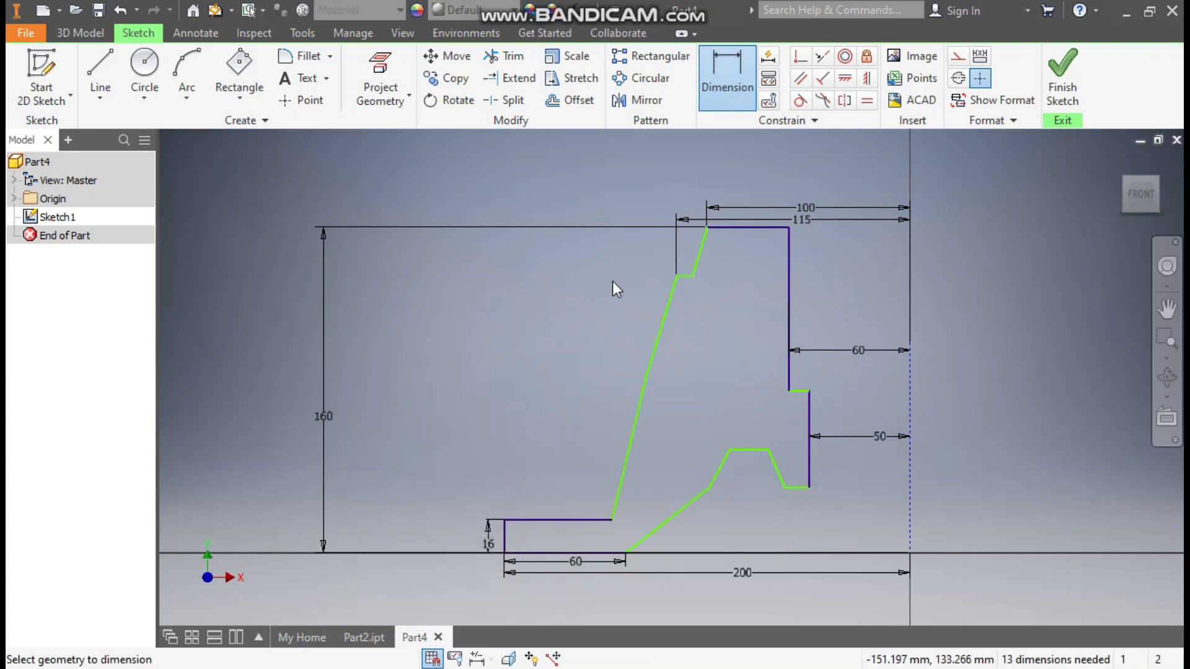
Dimension the height of the short horizontal edge on the outer step above the sketch origin as 125 mm
left_click(684, 276)
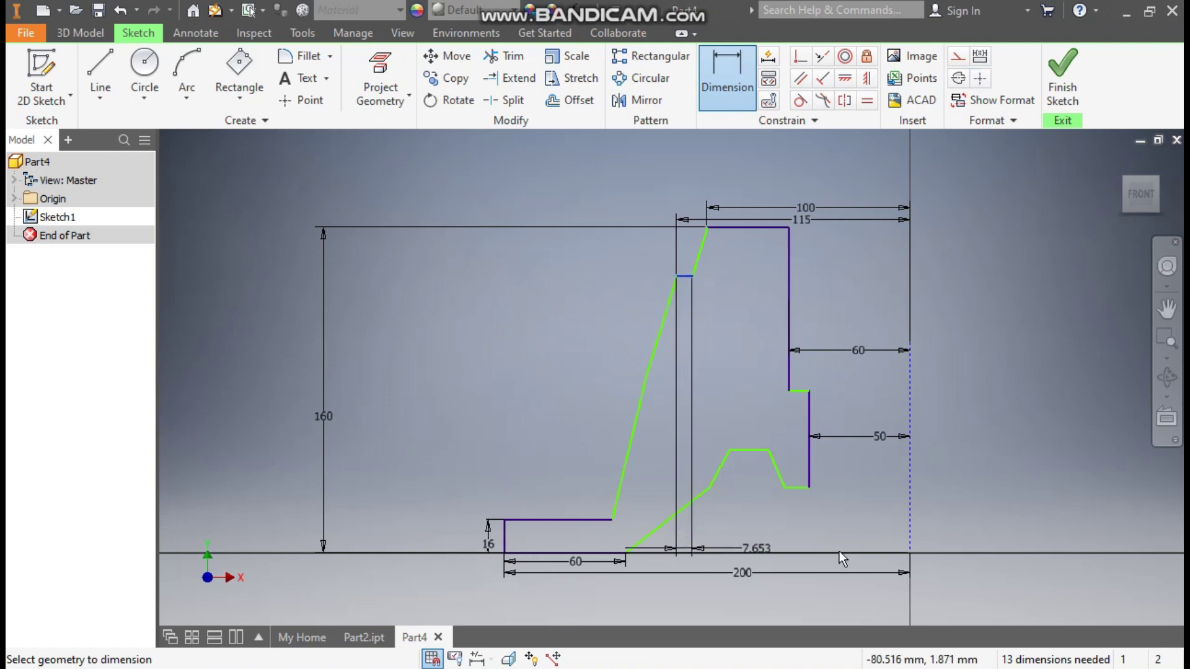
left_click(911, 553)
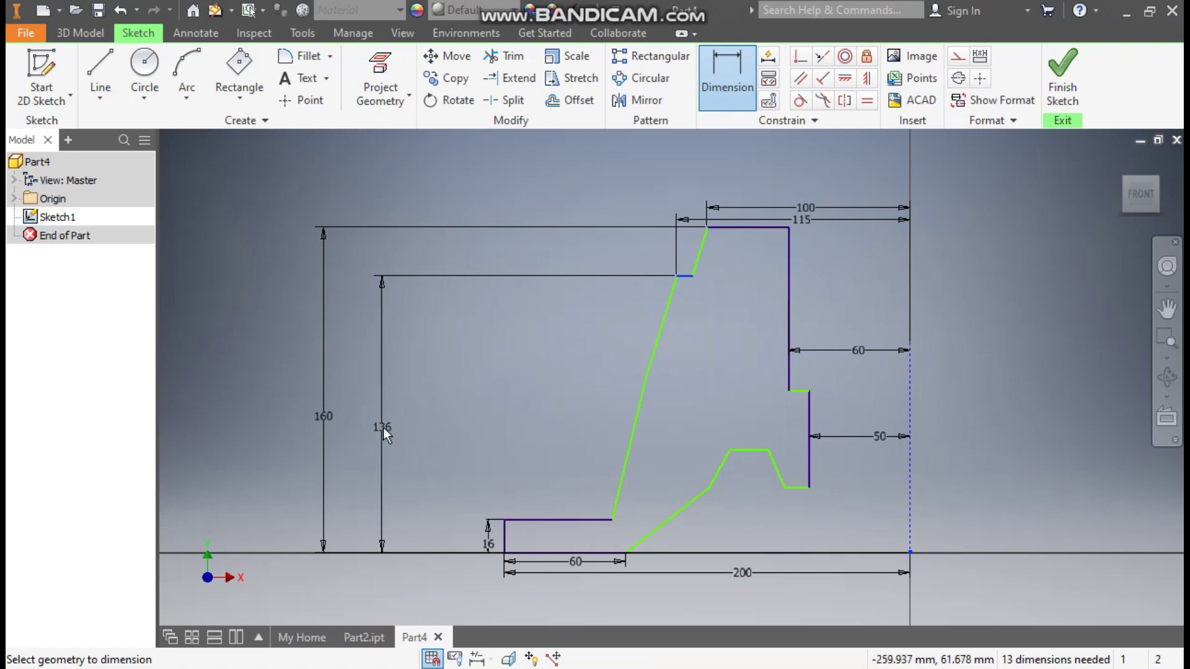
left_click(381, 427)
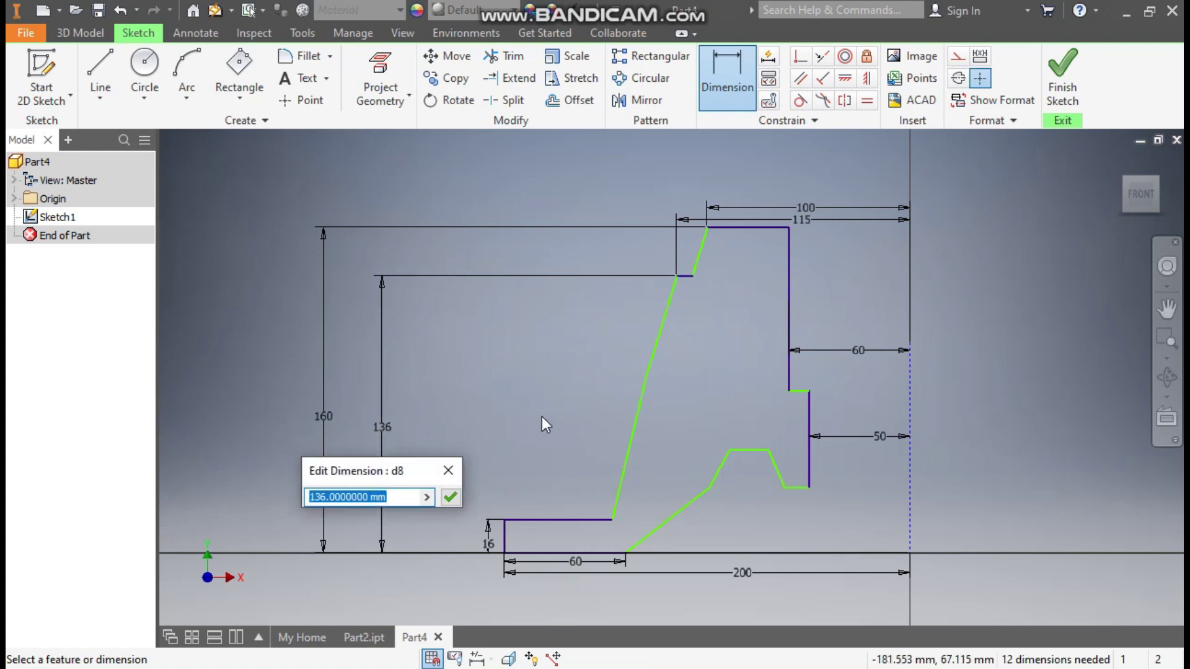
type("125")
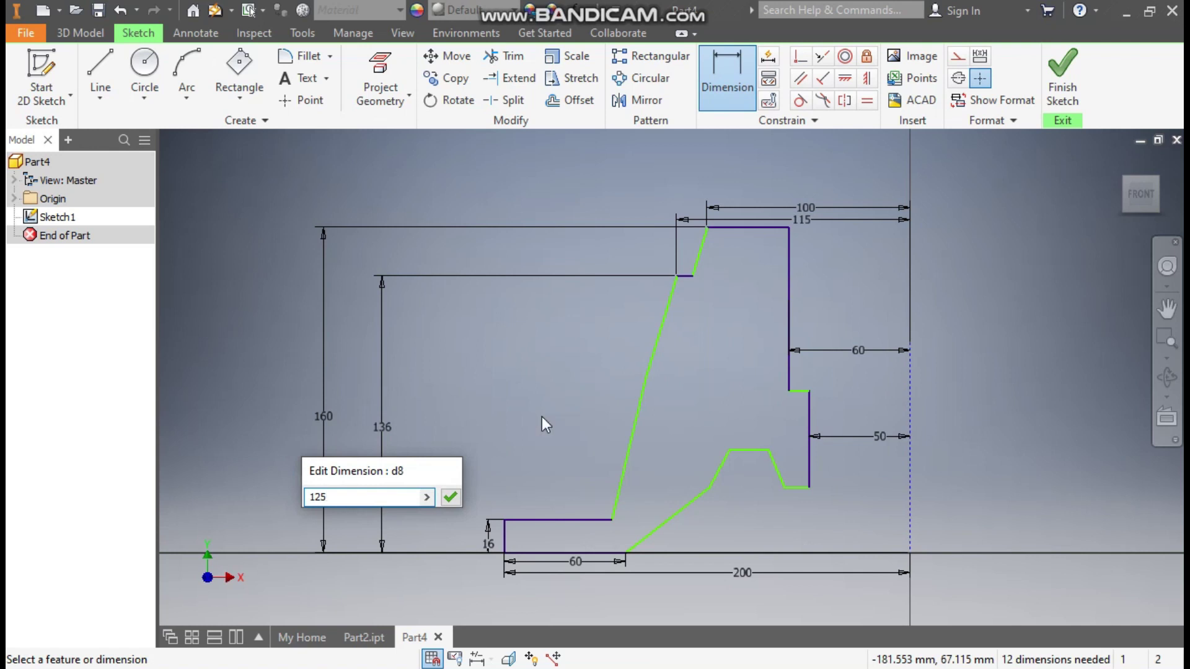
key("Return")
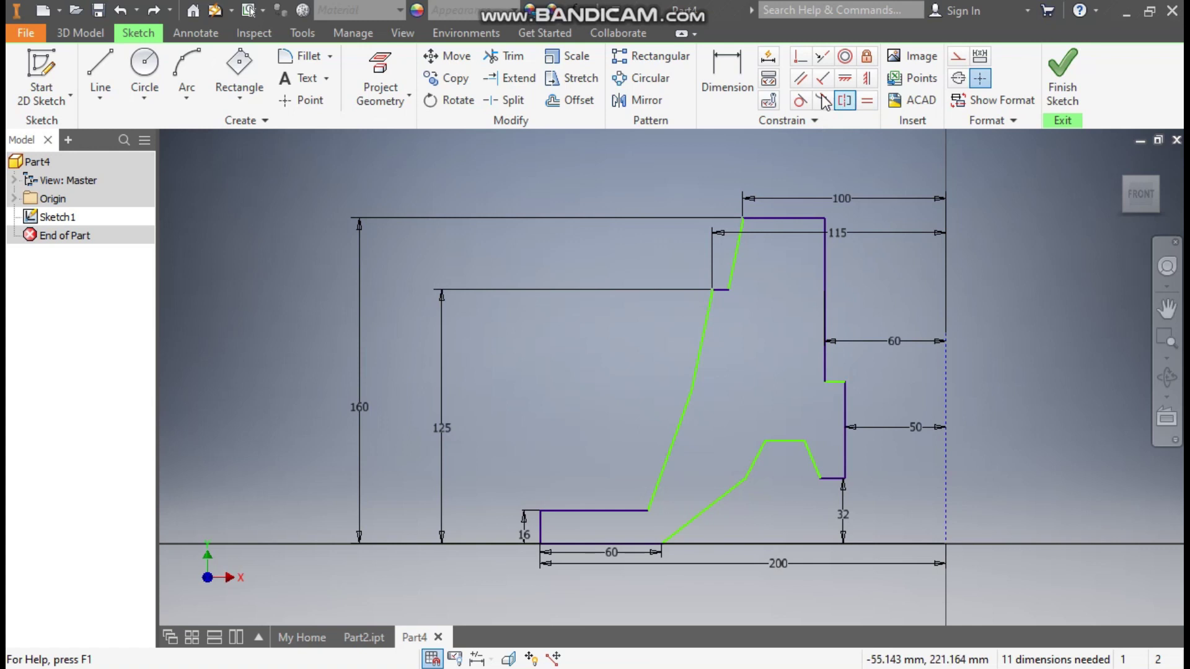
Make the lower slanted lines of the outer wall and underside recess parallel, and reshape the recess by shifting its outer upper corner toward the axis
left_click(799, 80)
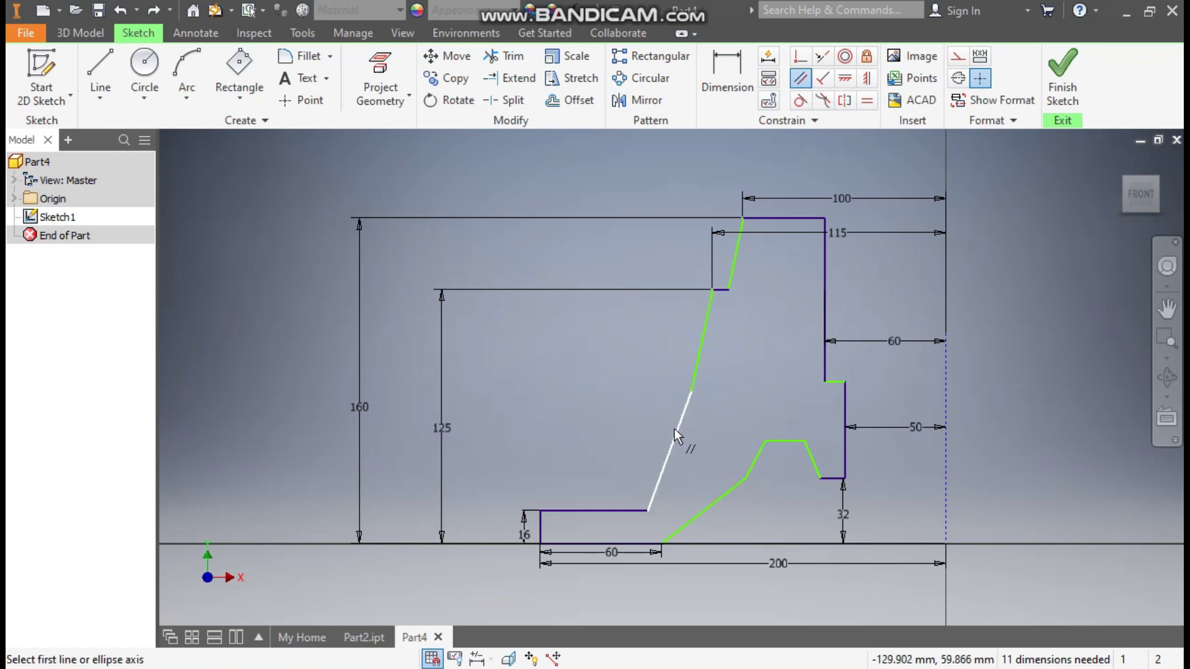
left_click(675, 429)
left_click(715, 502)
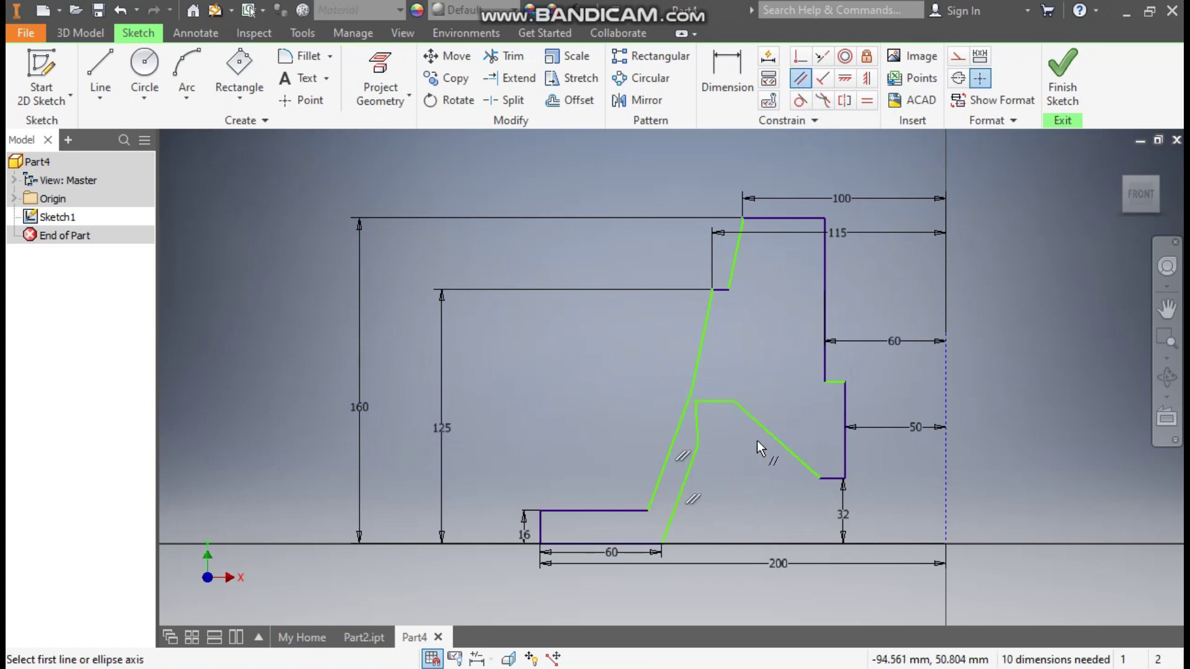
key("Escape")
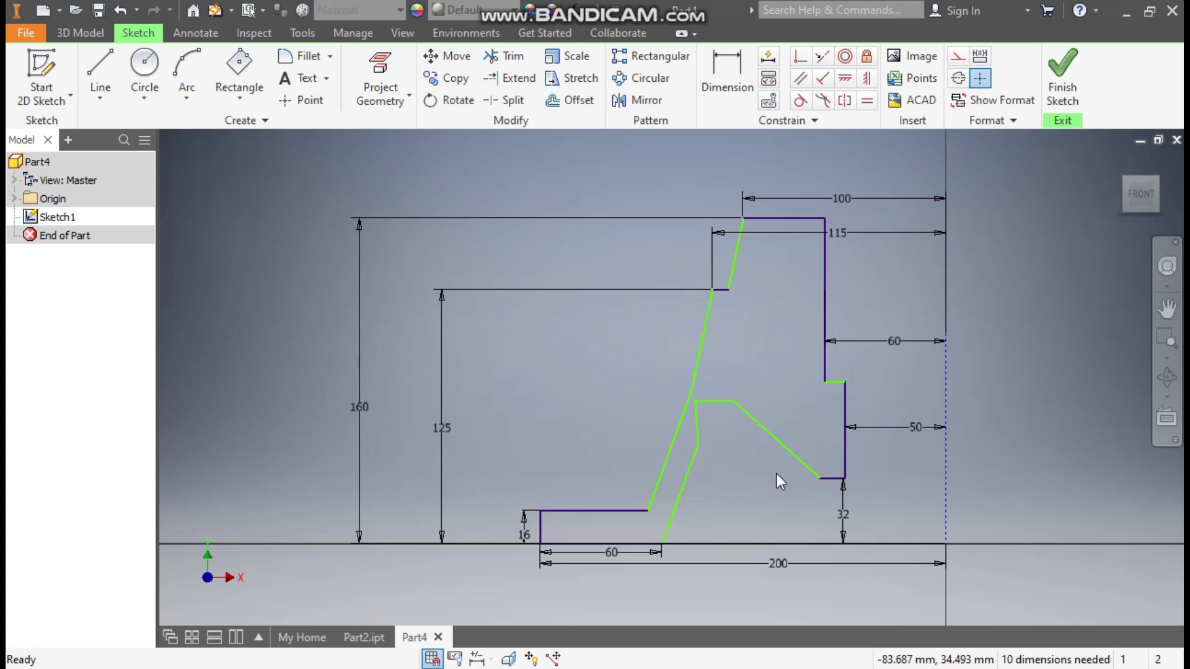
left_click_drag(698, 403, 764, 407)
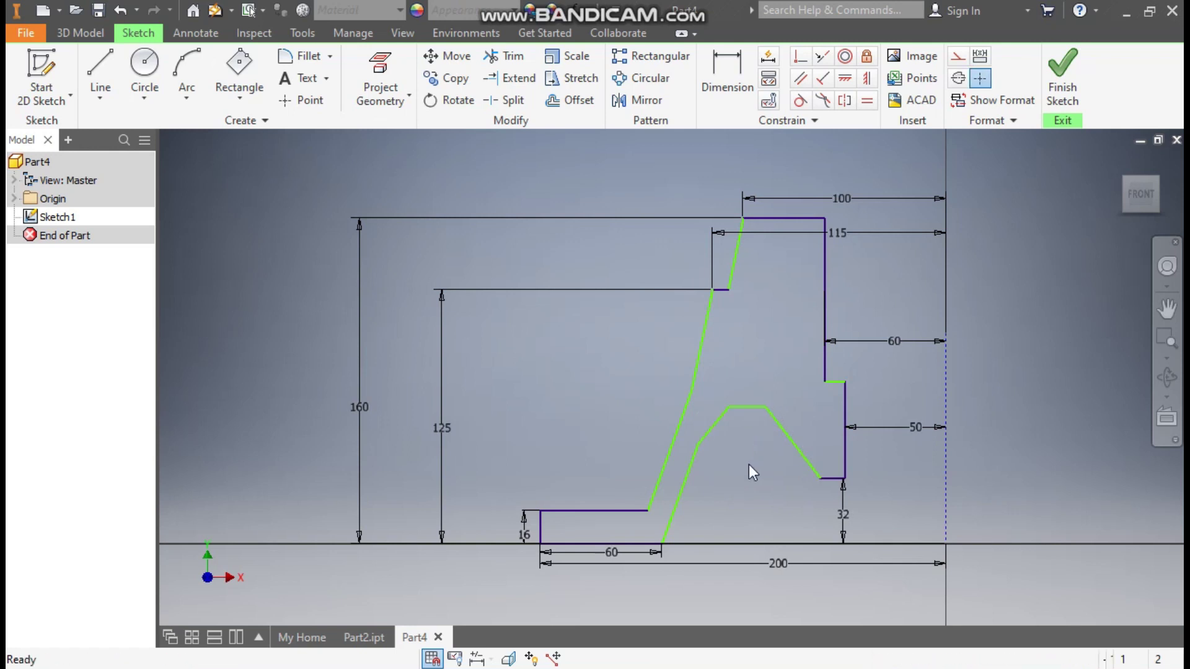
middle_click_drag(711, 499, 707, 515)
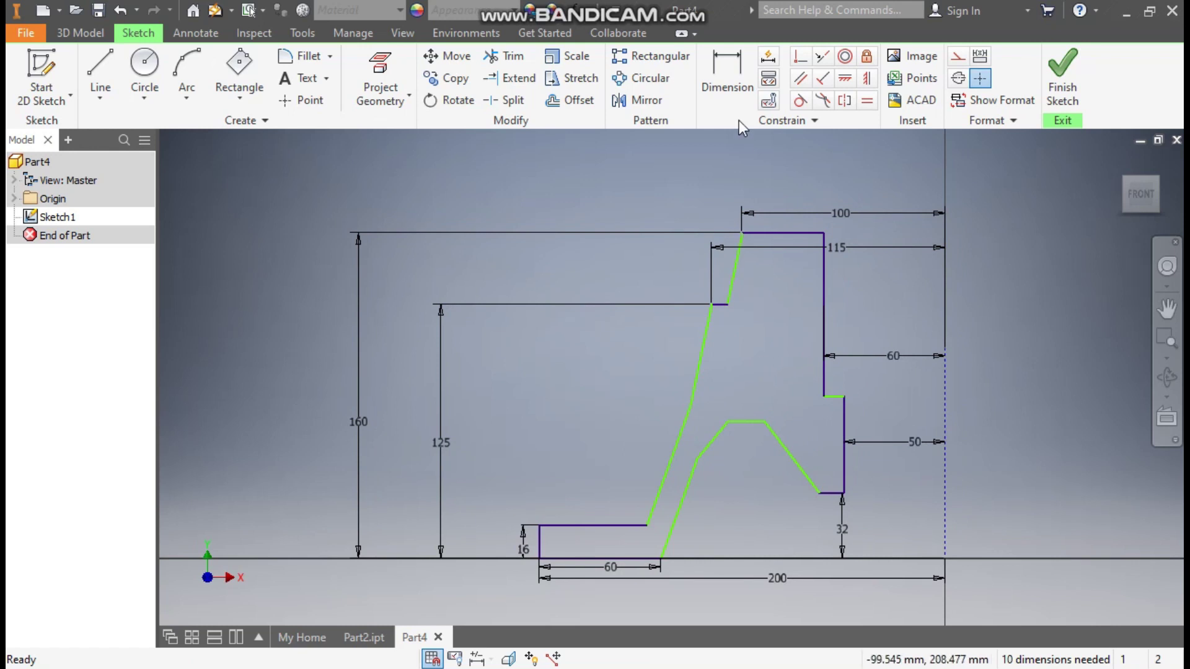
Dimension the angle between the outer step's short horizontal edge and the slanted line above it as 100 degrees
left_click(739, 87)
scroll(745, 322, "up", 3)
left_click(699, 288)
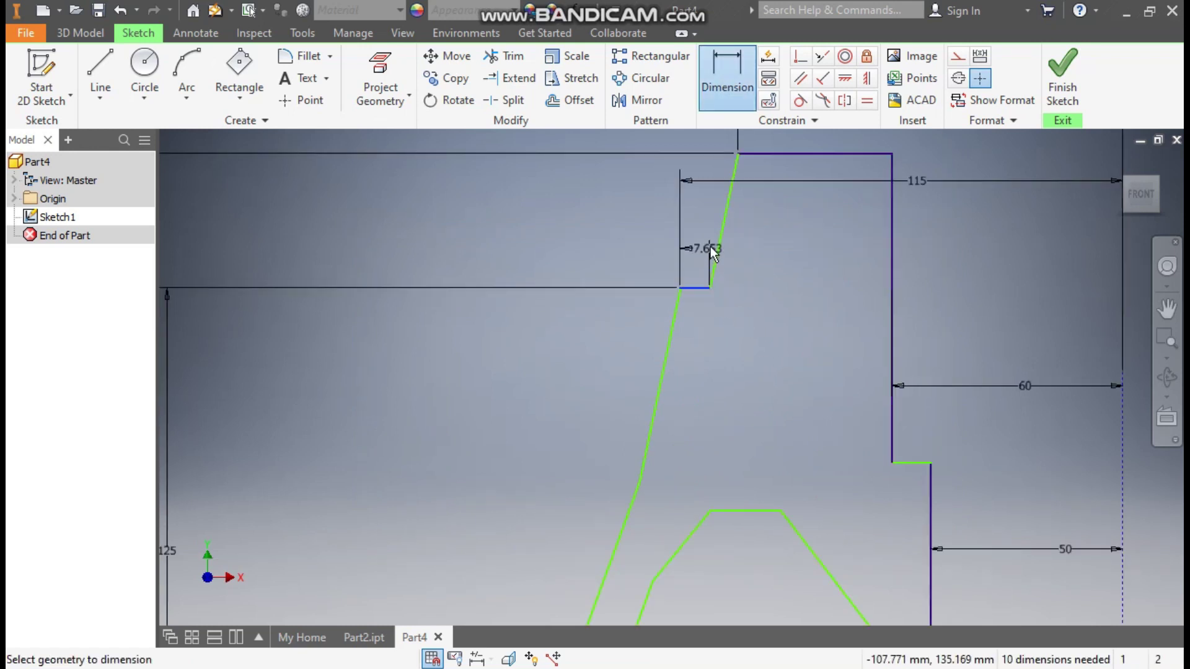
left_click(719, 244)
left_click(700, 246)
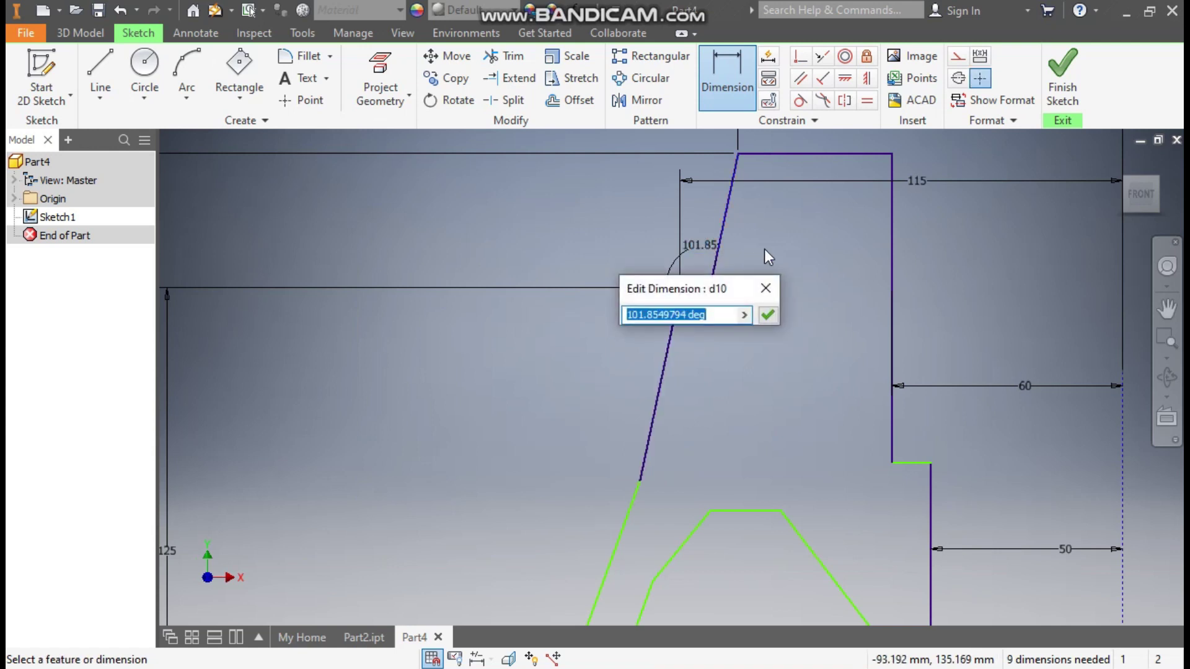
type("100")
key("Return")
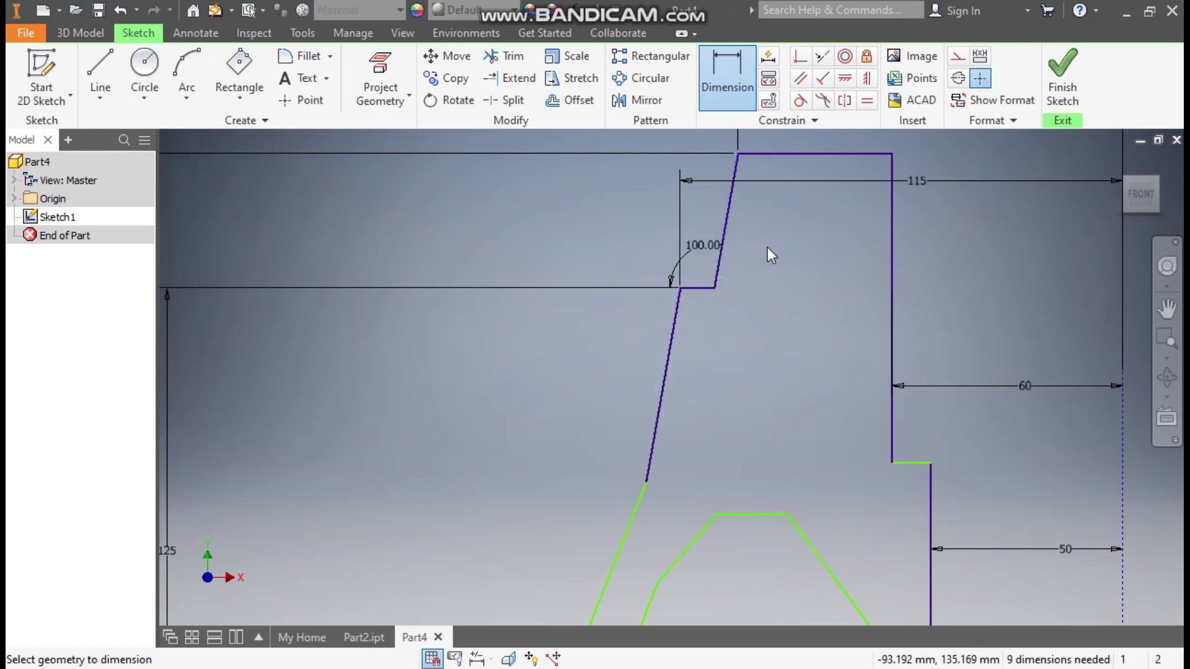
Dimension the wall thickness between the two parallel slanted lines above the flange as 20 mm
scroll(774, 245, "down", 3)
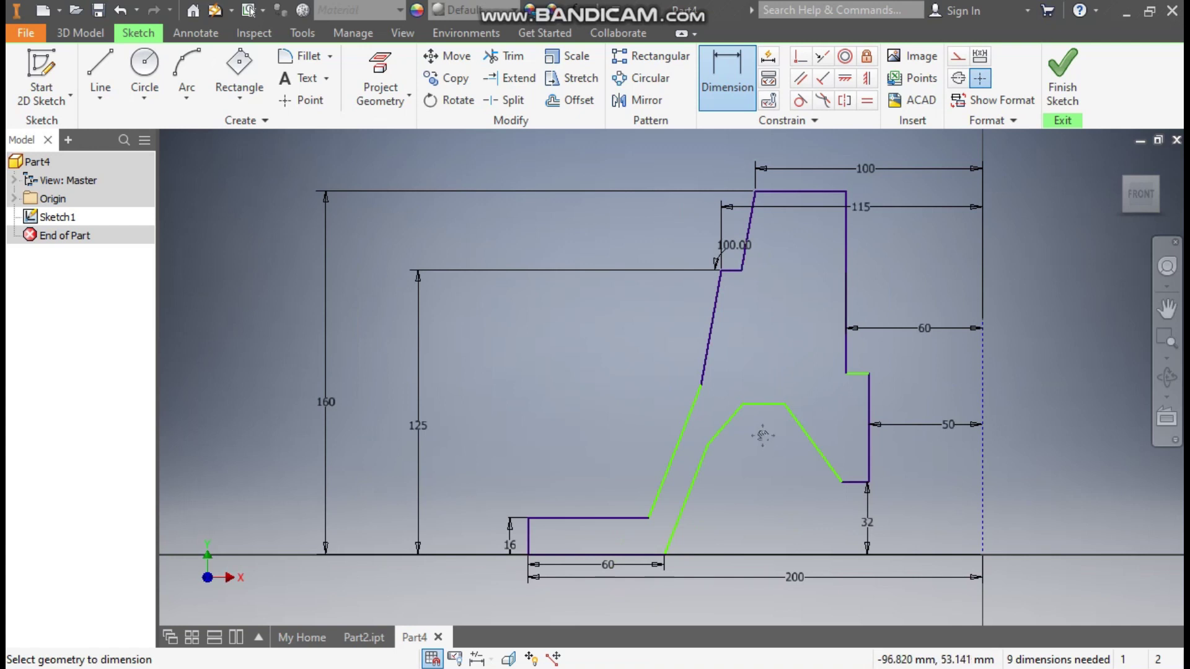
middle_click_drag(763, 434, 784, 430)
left_click(688, 467)
left_click(714, 484)
left_click(699, 474)
type("20")
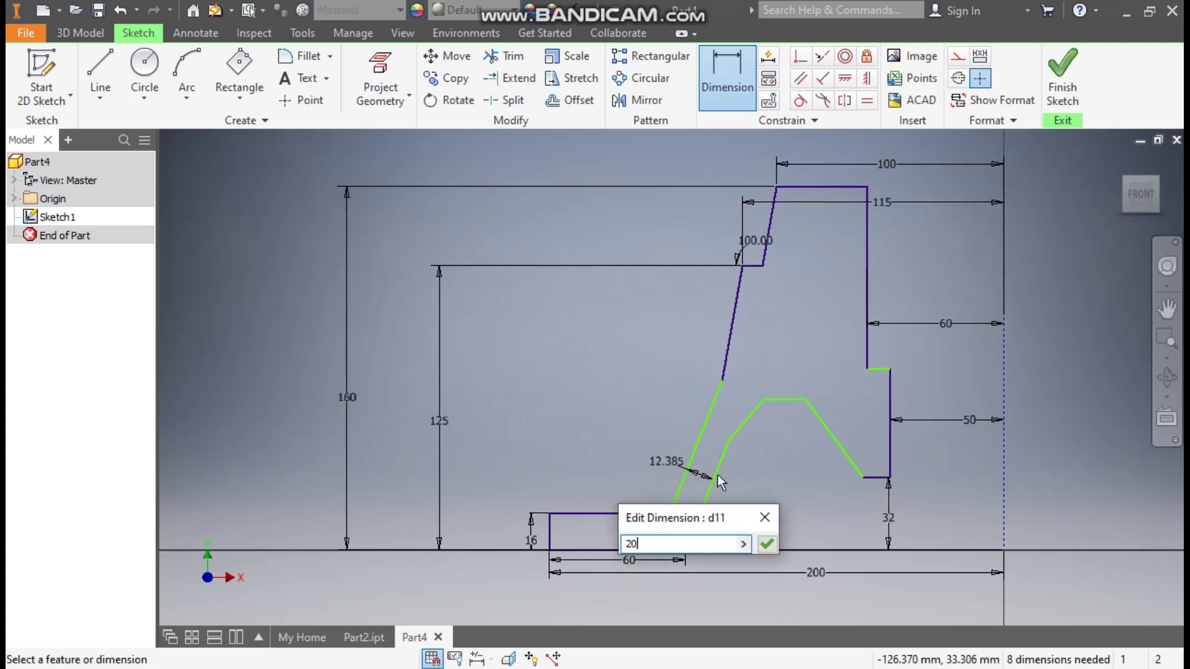
key("Return")
Dimension the height of the underside recess's top edge above the base as 55 mm
left_click(802, 409)
left_click(794, 500)
type("55")
key("Return")
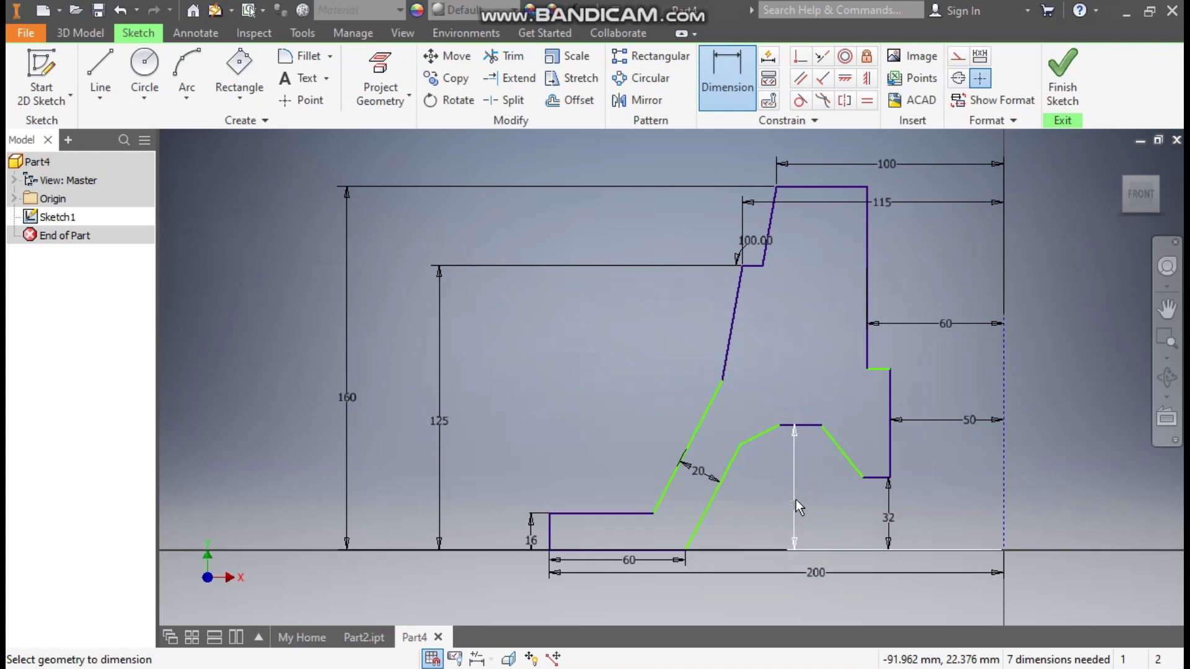
key("Escape")
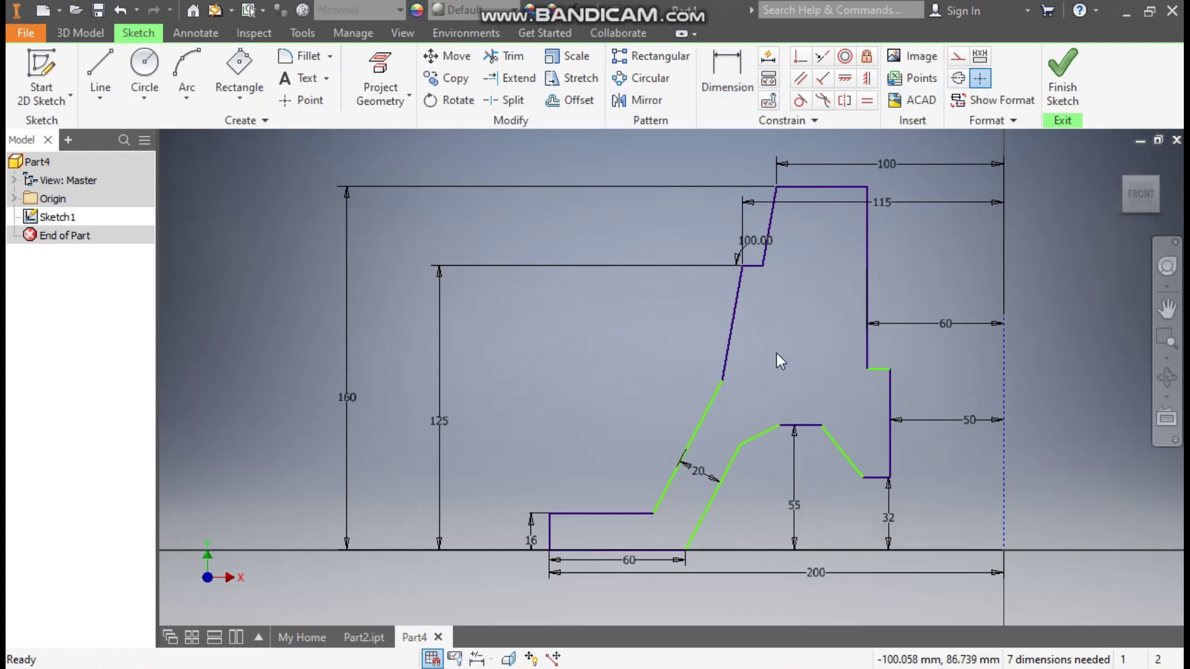
Dimension the vertical distance from the profile's top edge to the inner step as 20 mm
key("d")
left_click(879, 368)
left_click(851, 187)
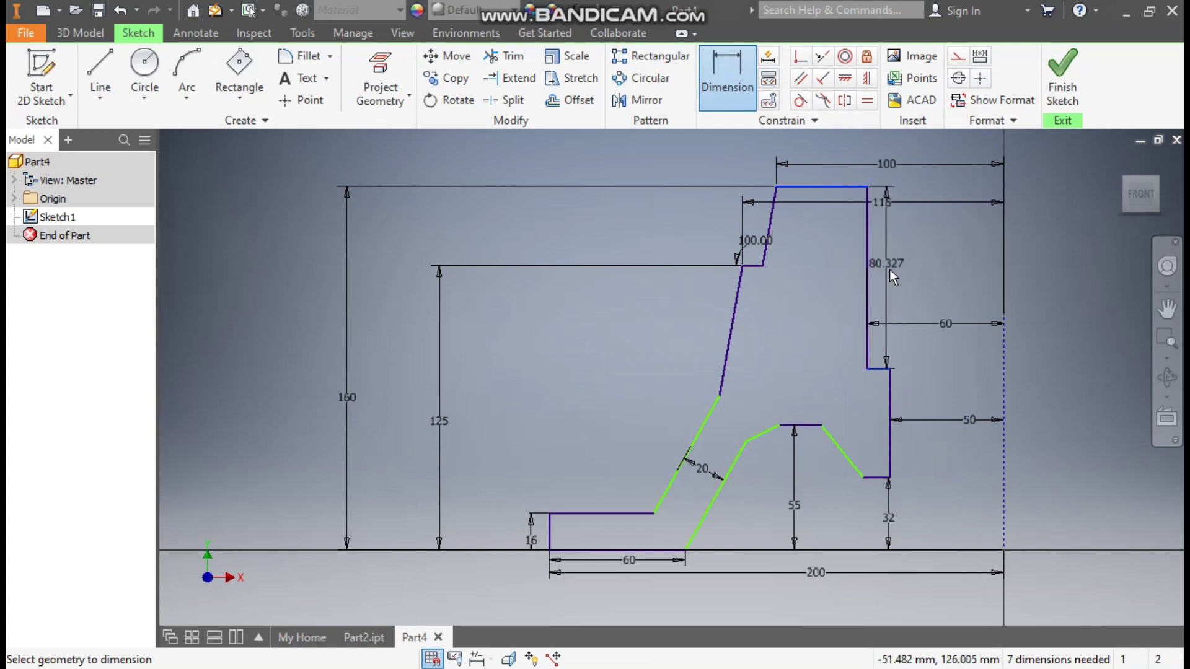
left_click(893, 273)
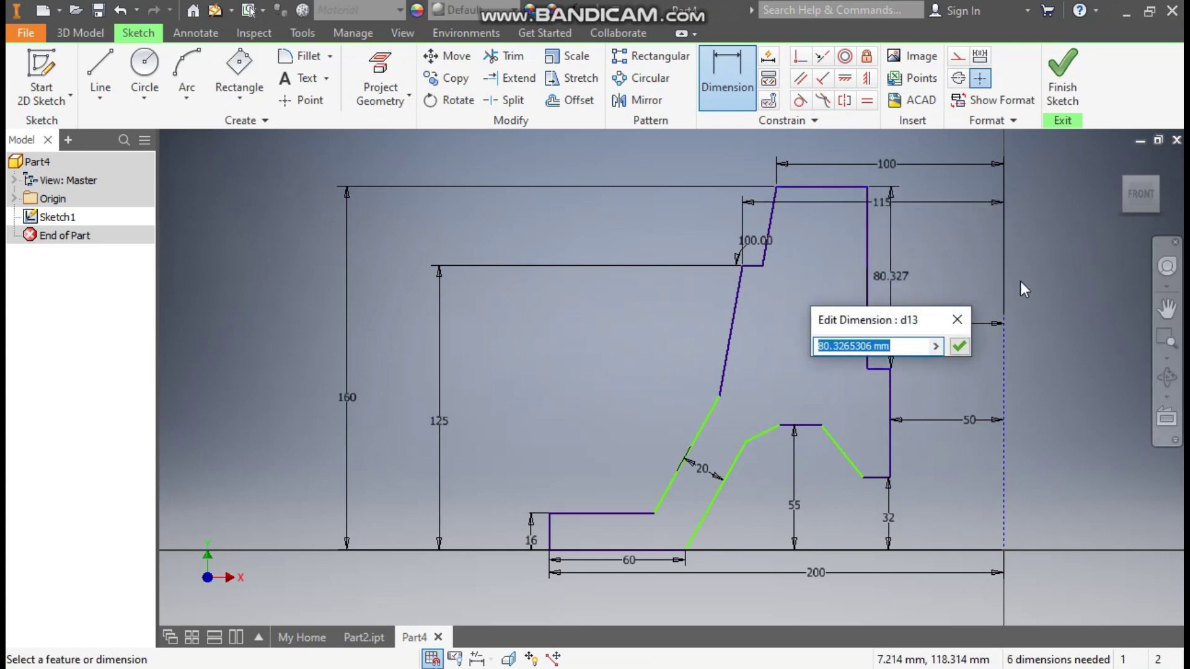
type("1")
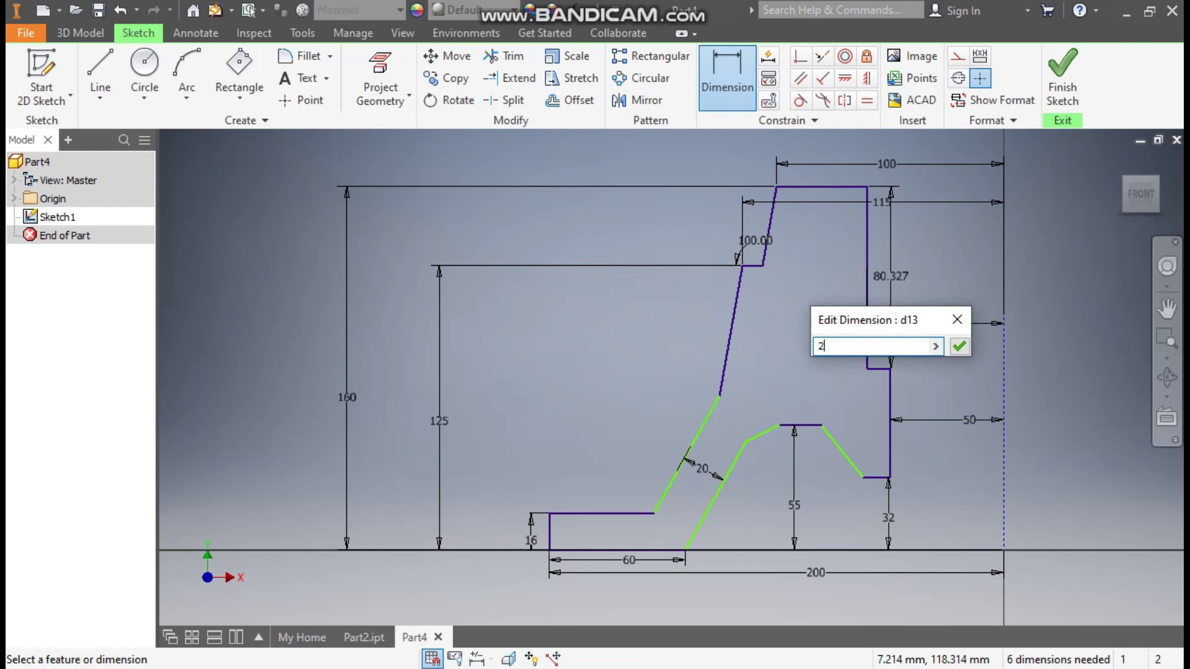
type("0")
key("Return")
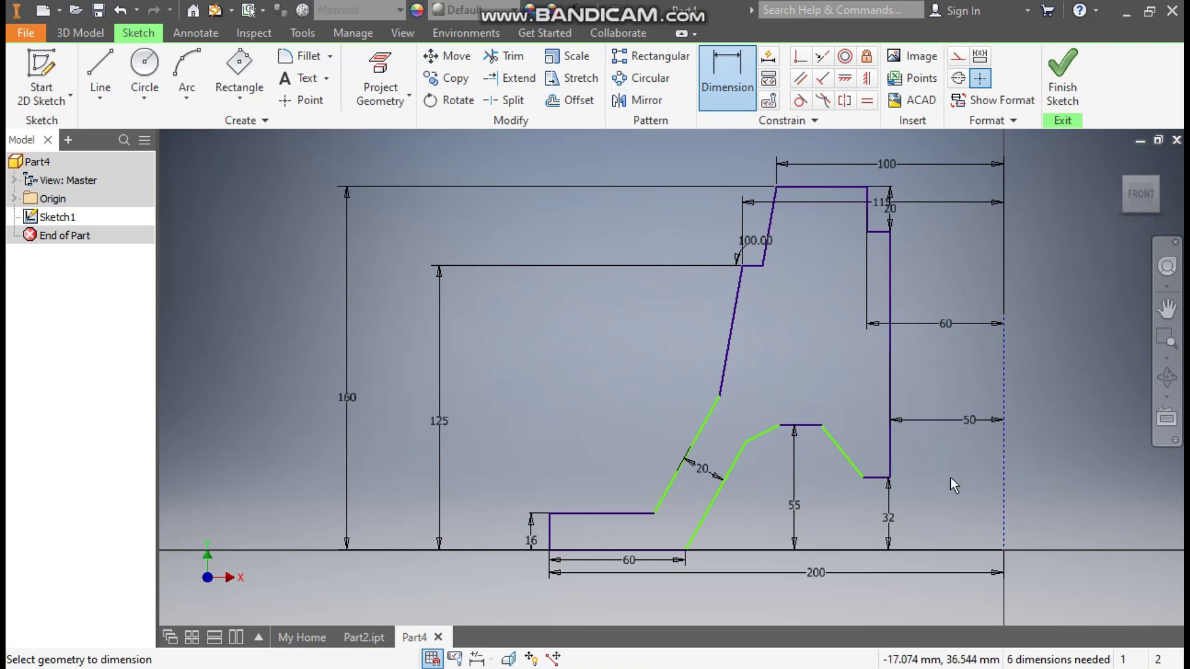
Set the height of the bore wall's lower horizontal edge above the base to 50 mm
left_click(895, 513)
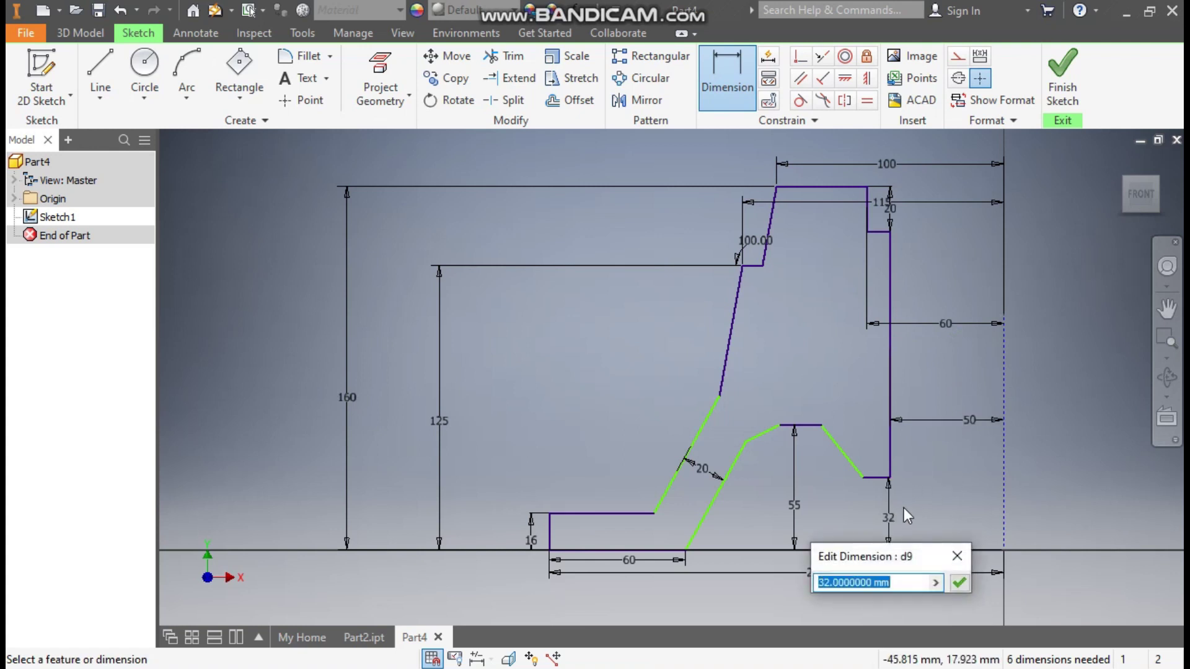
type("50")
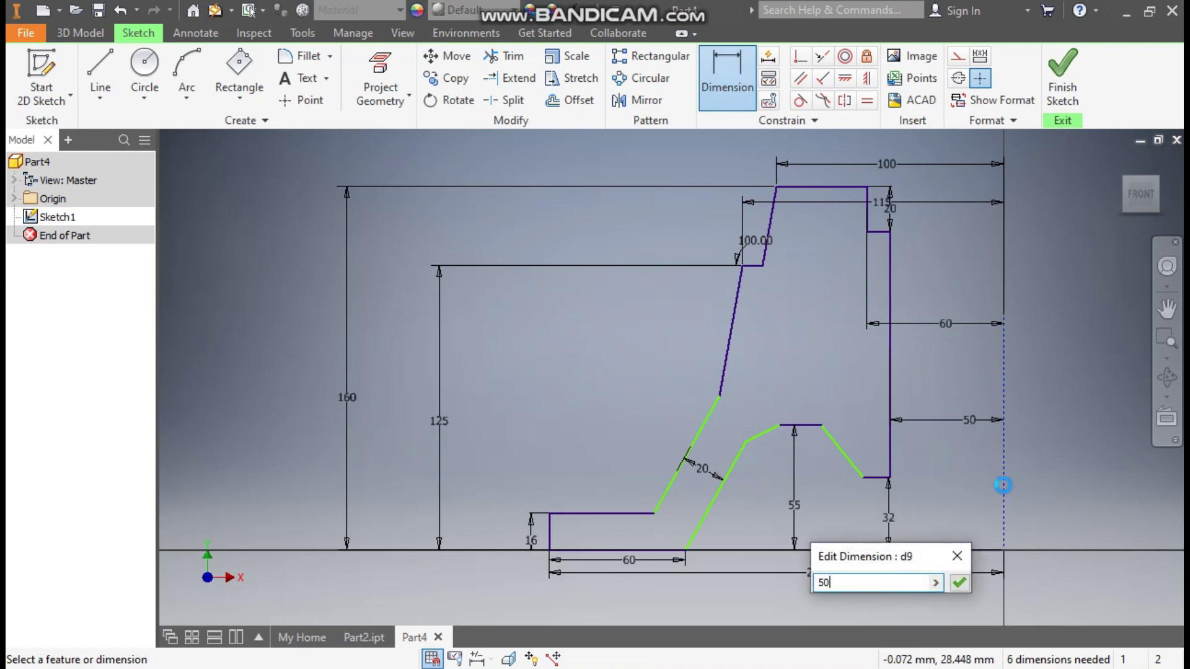
key("Return")
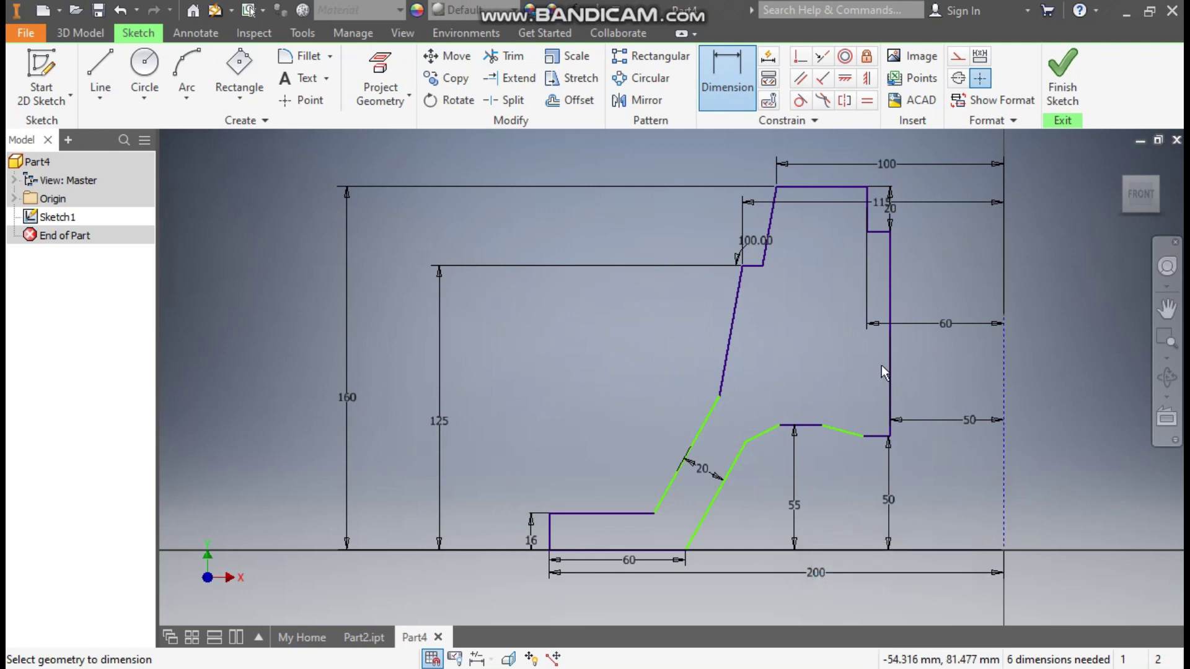
Dimension the angle between the recess's short slanted line and the adjoining lower horizontal edge near the bore as 120 degrees
left_click(852, 444)
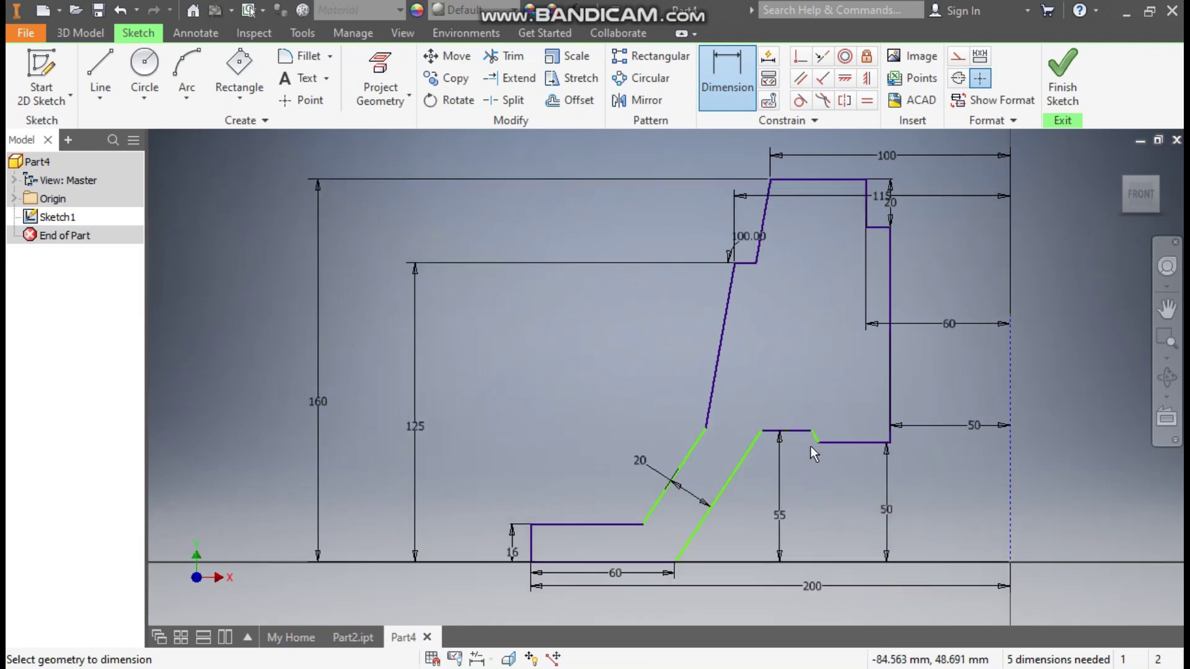
scroll(824, 444, "up", 3)
left_click(809, 433)
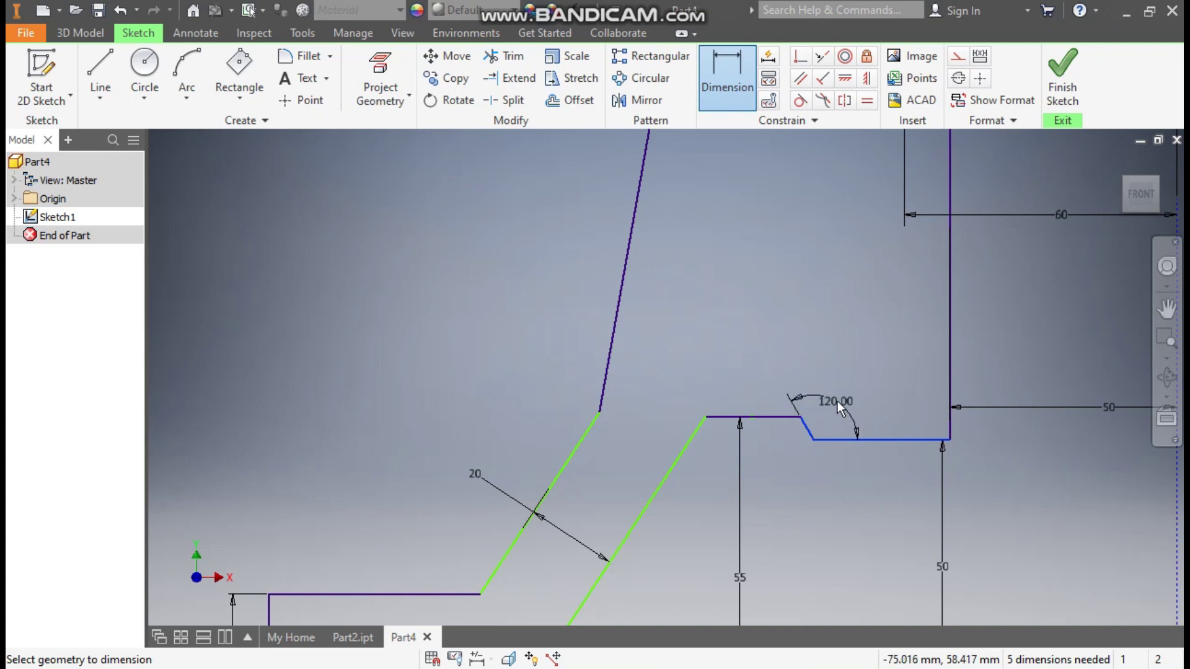
left_click(835, 400)
left_click(903, 470)
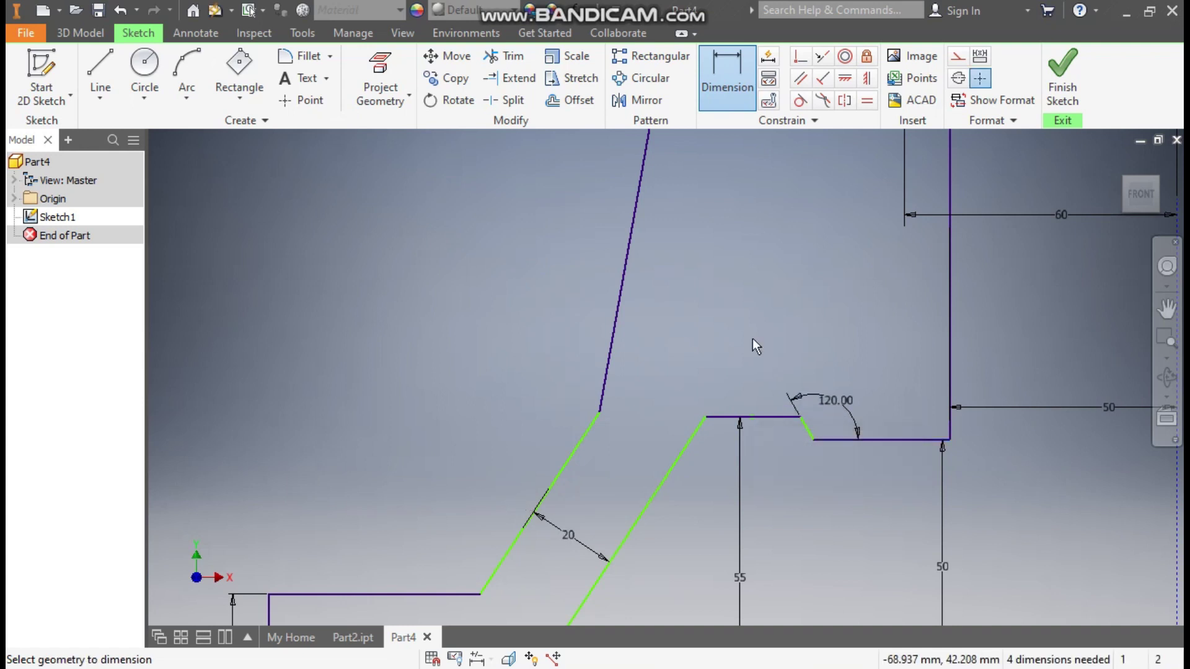
Dimension the height of the outer wall's bend point above the origin as 56 mm
scroll(744, 325, "down", 2)
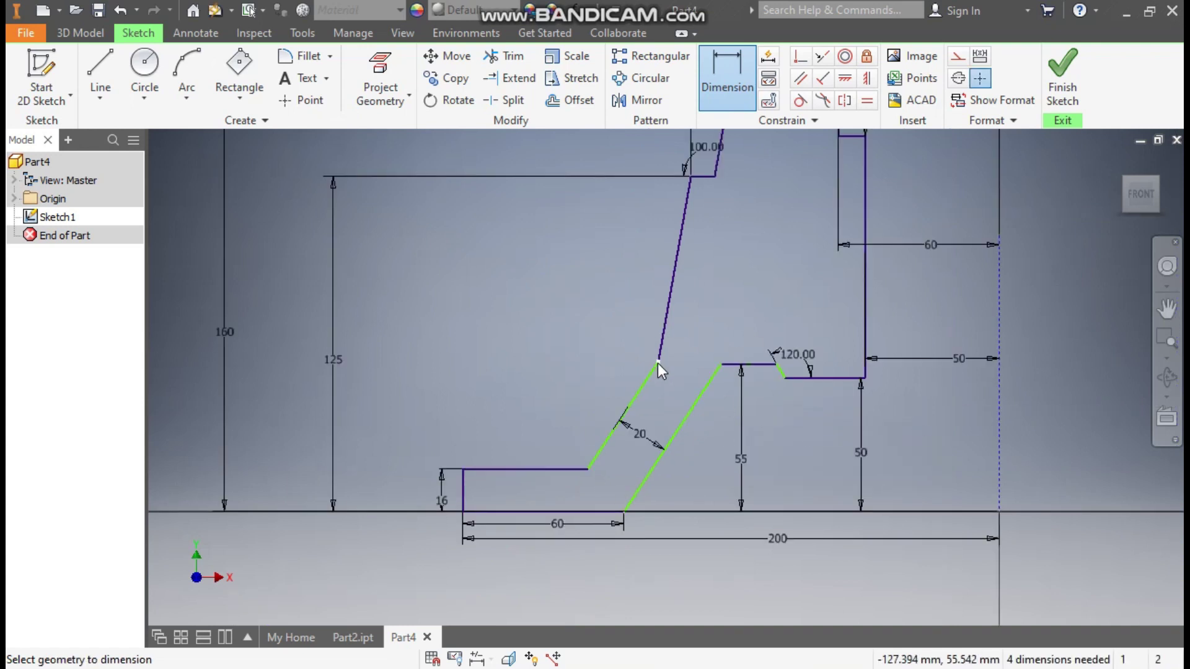
left_click(998, 511)
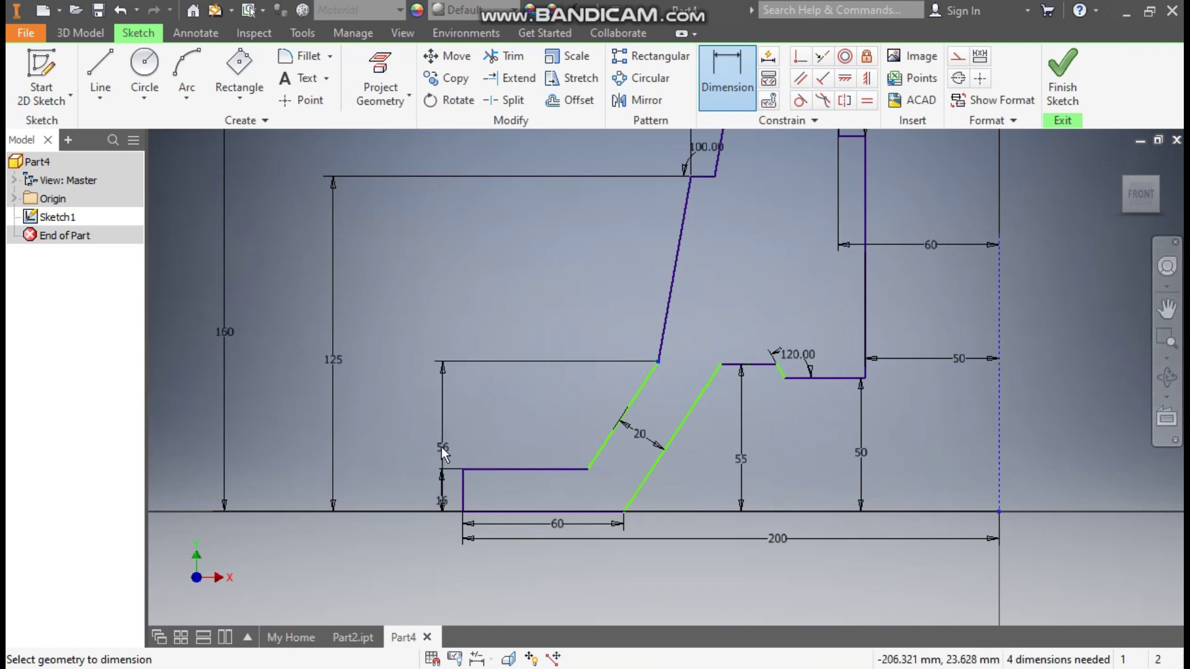
left_click(410, 448)
type("16")
left_click(477, 517)
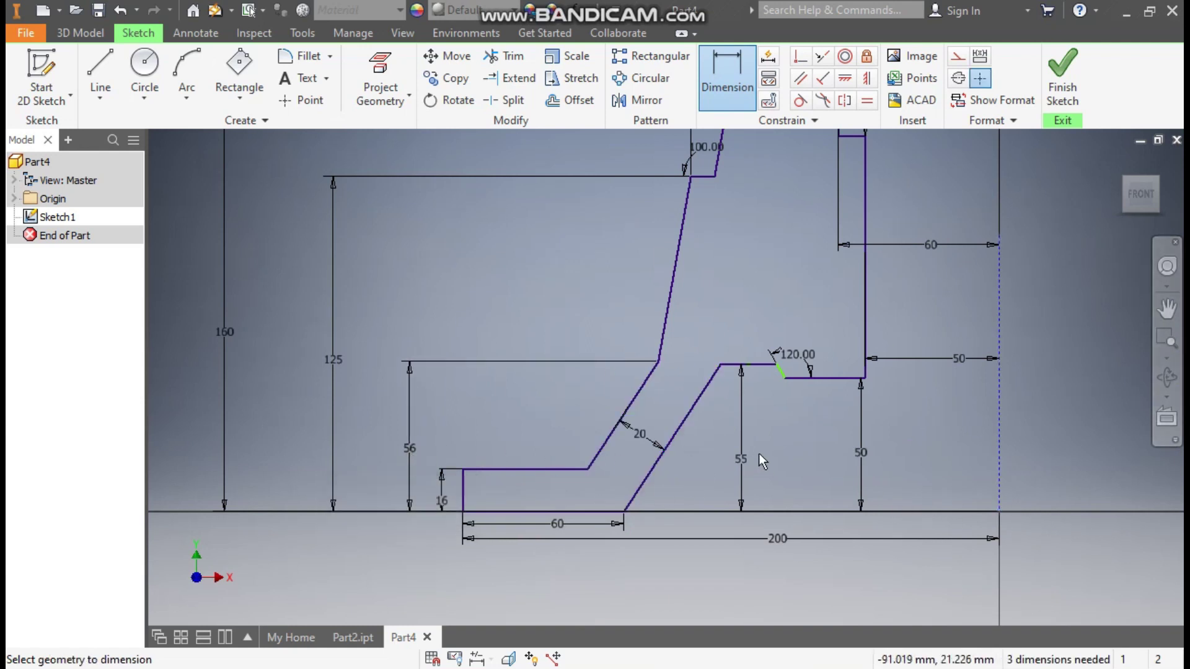
Dimension the length of the lower horizontal edge beside the bore as 30 mm
left_click(811, 377)
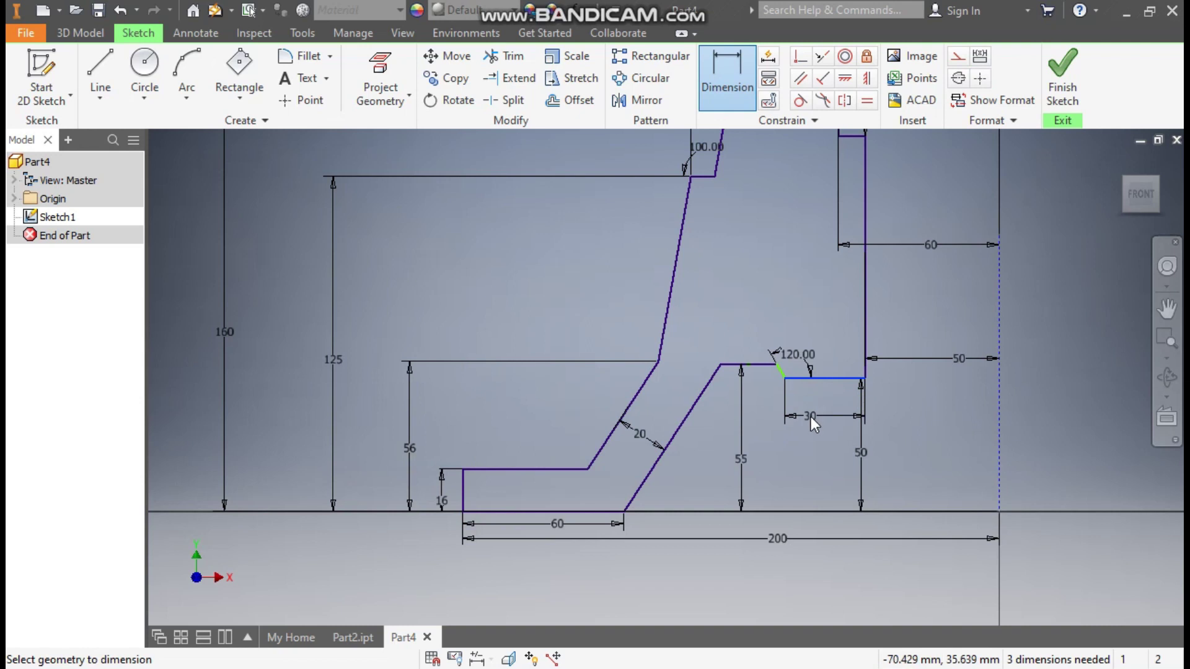
left_click(811, 416)
left_click(878, 486)
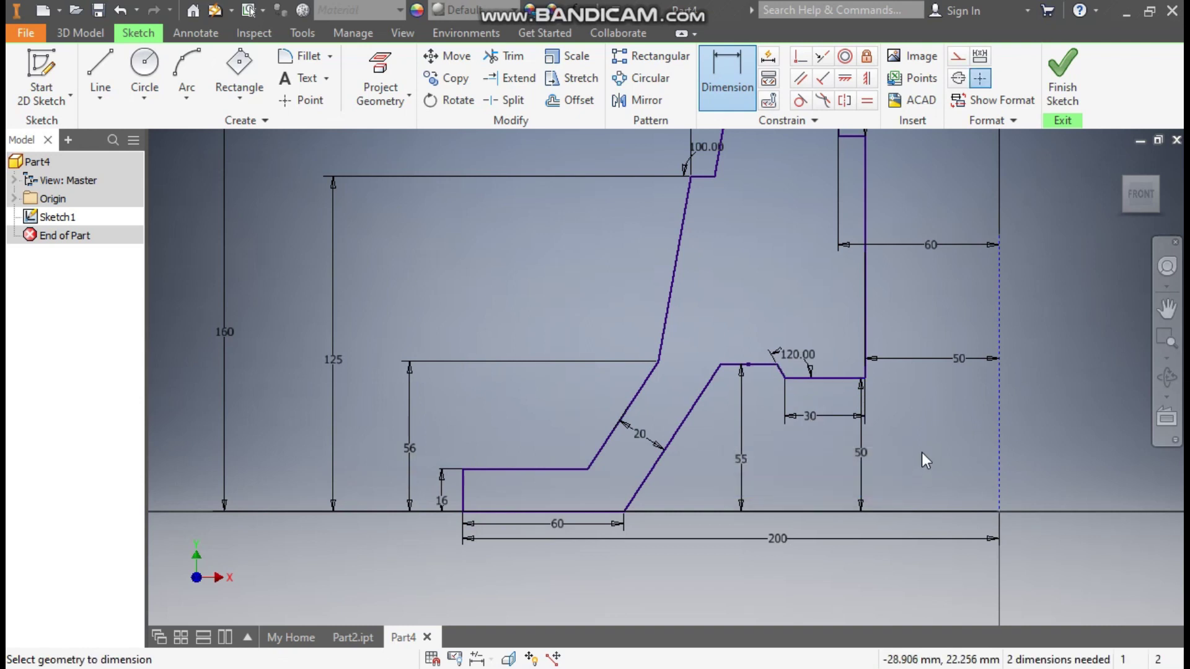
Finish the sketch and revolve the profile through a full turn around the vertical construction axis
mouse_move(938, 359)
middle_mouse_down()
mouse_move(942, 374)
mouse_move(897, 418)
mouse_move(907, 403)
middle_mouse_up()
scroll(942, 373, "down", 1)
scroll(907, 403, "down", 1)
left_click(1062, 89)
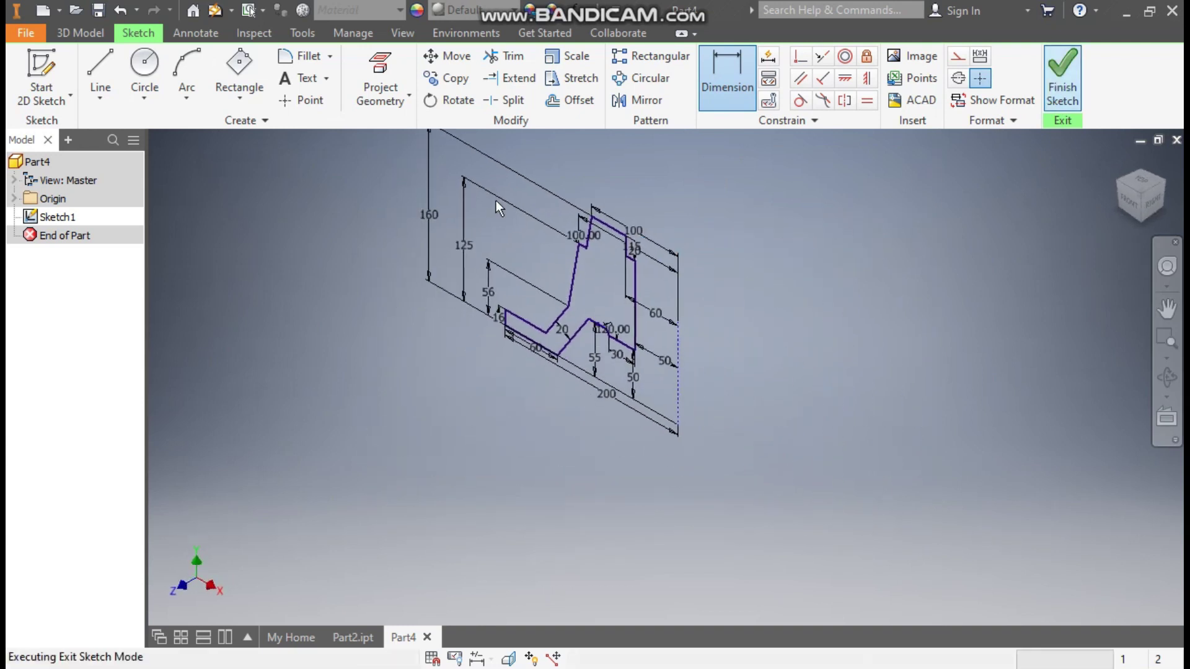
left_click(139, 70)
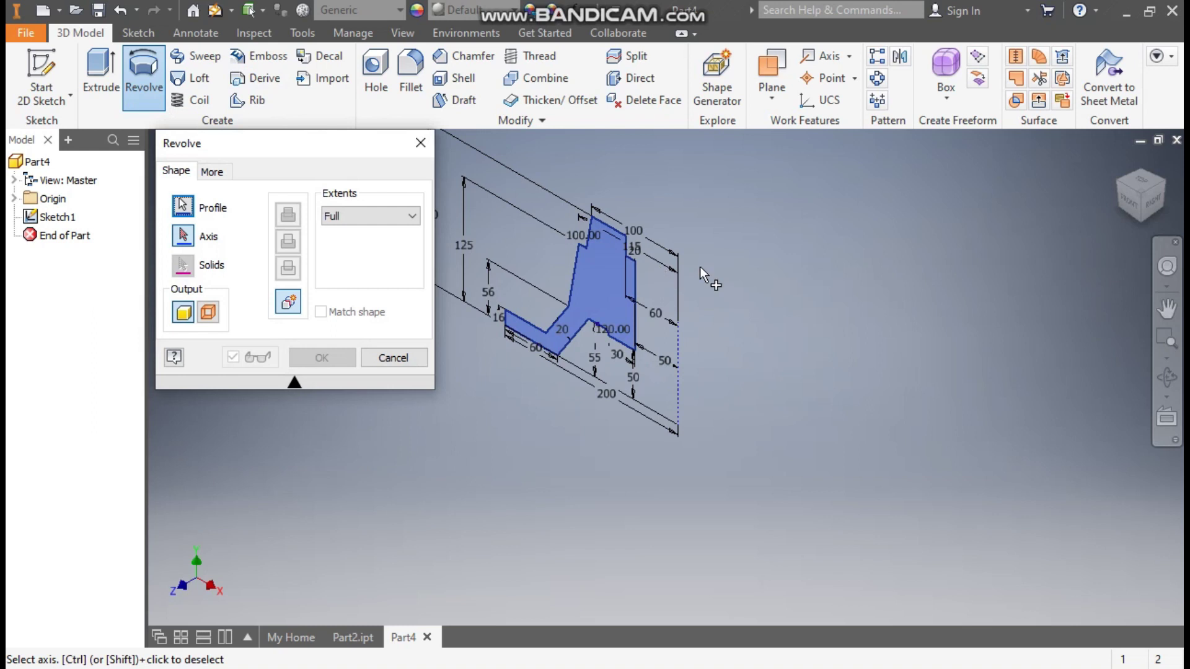
left_click(675, 345)
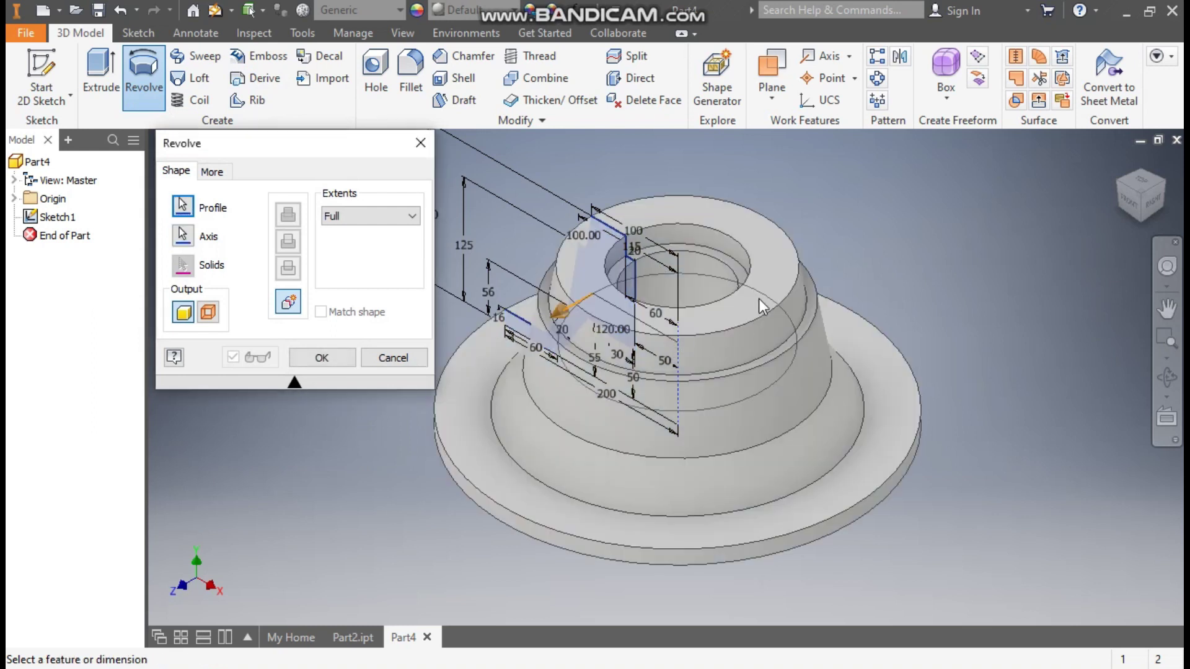
left_click(319, 356)
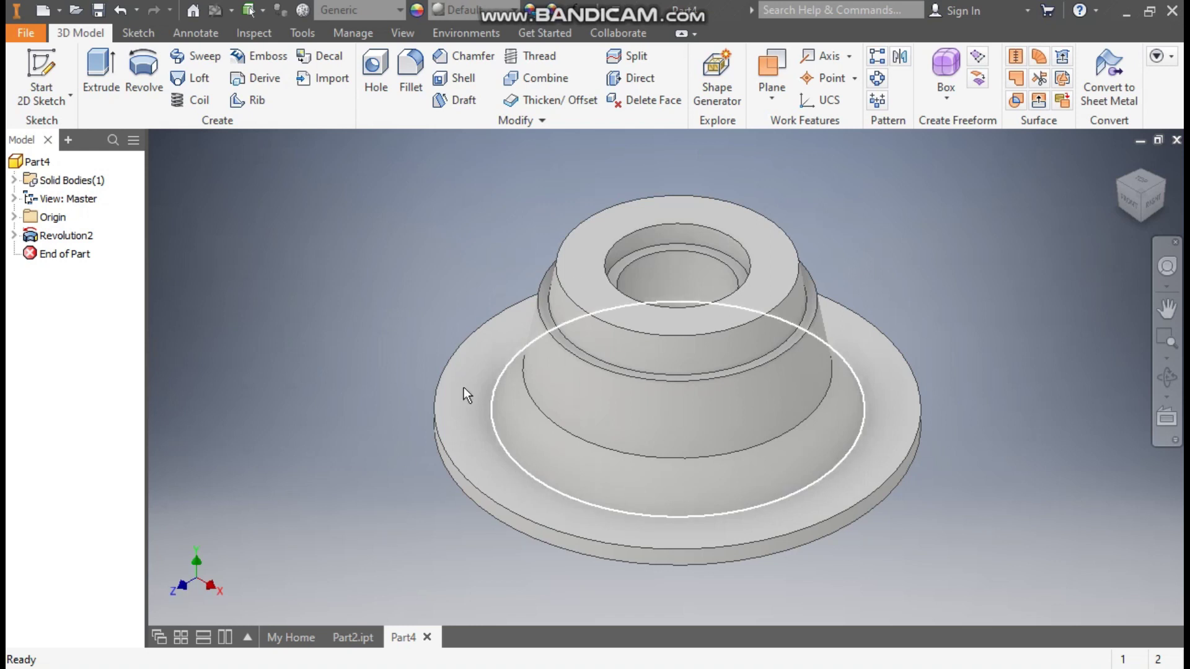
Check the finished hub in Part2.ipt, return to Part4 and start a sketch on the flange's upper face
left_click(356, 638)
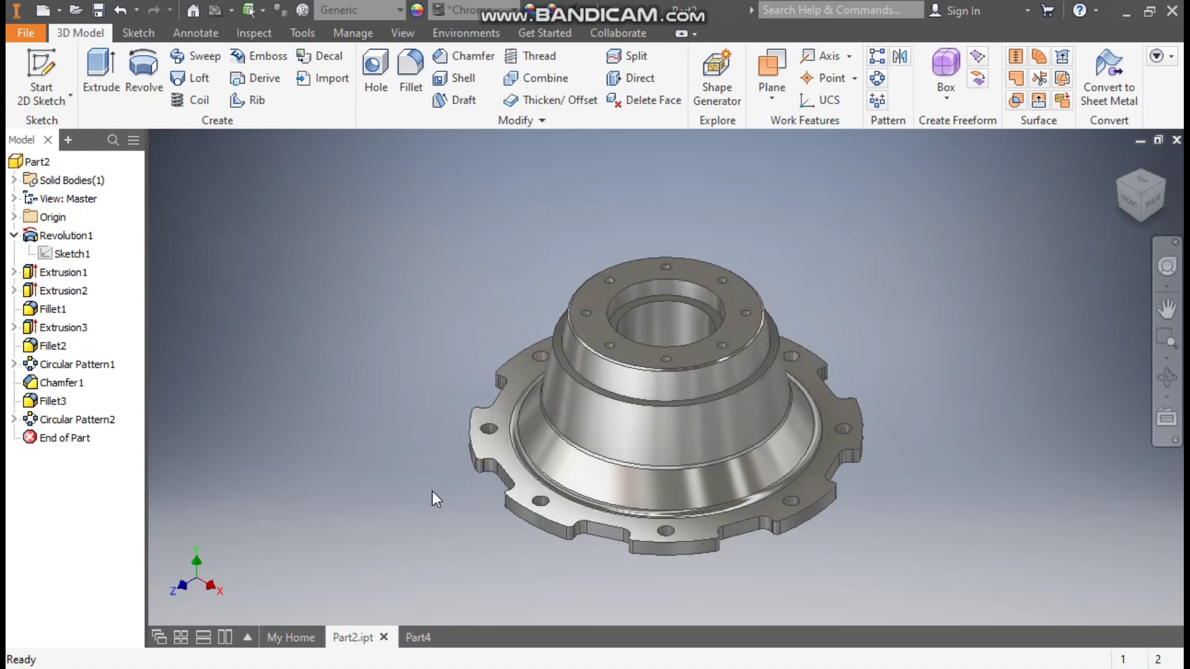
left_click(412, 641)
left_click(471, 442)
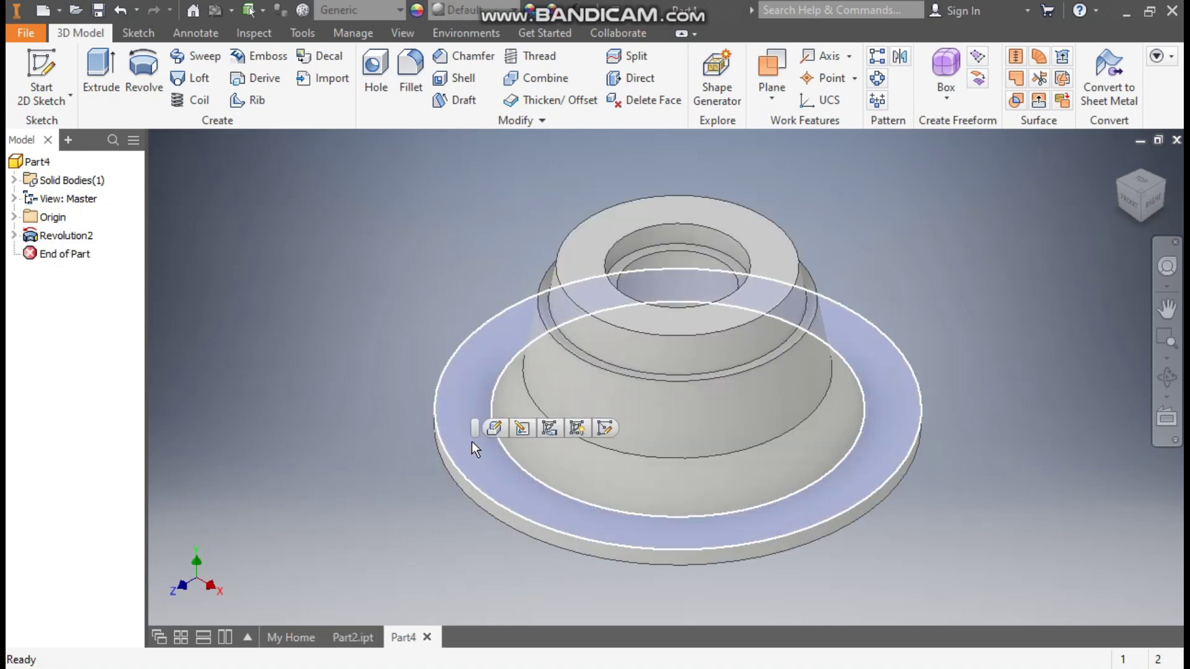
left_click(593, 433)
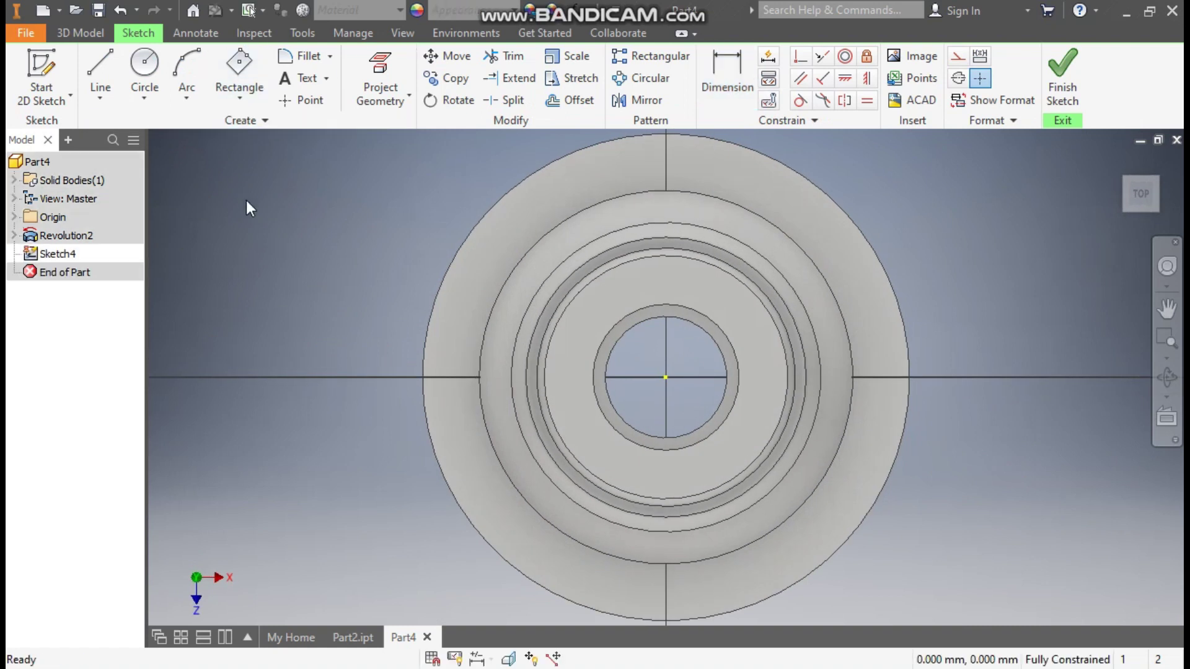
Draw a circle centred on the origin, about 20 mm inside the flange's outer edge
left_click(147, 67)
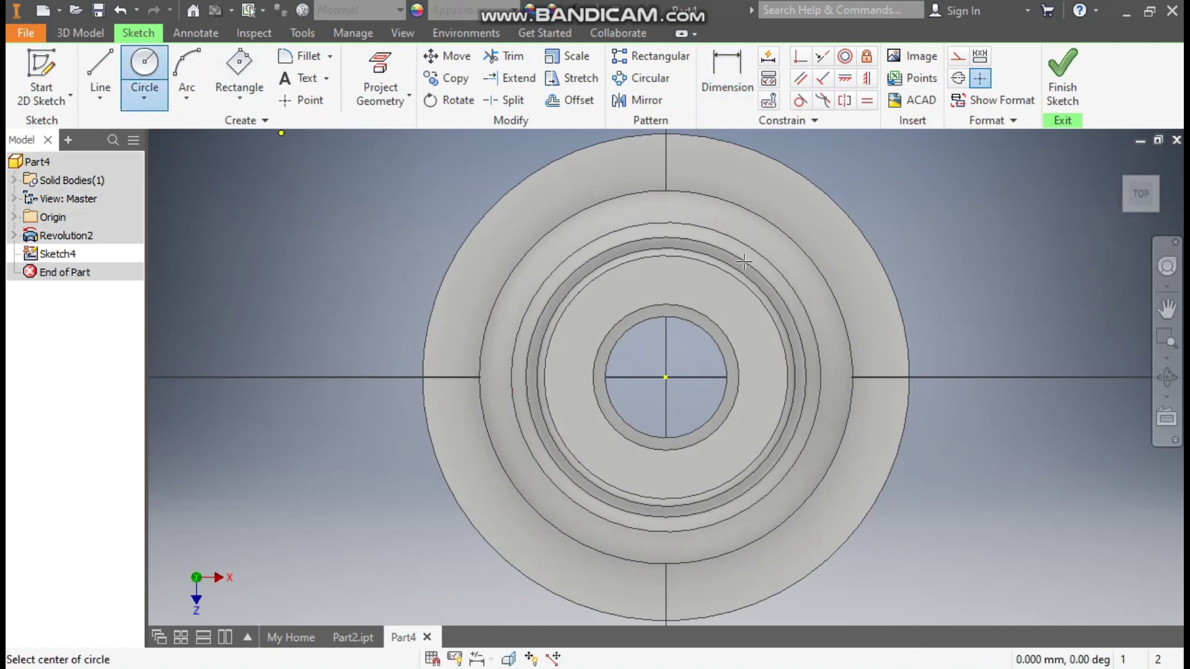
left_click(665, 376)
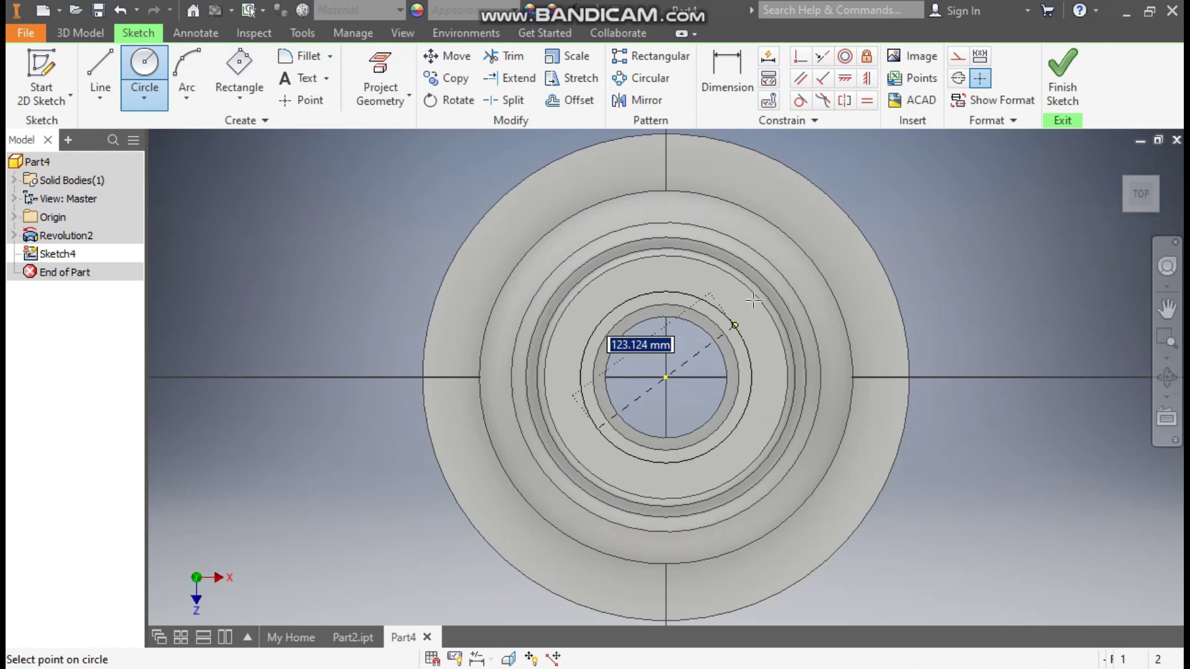
left_click(789, 196)
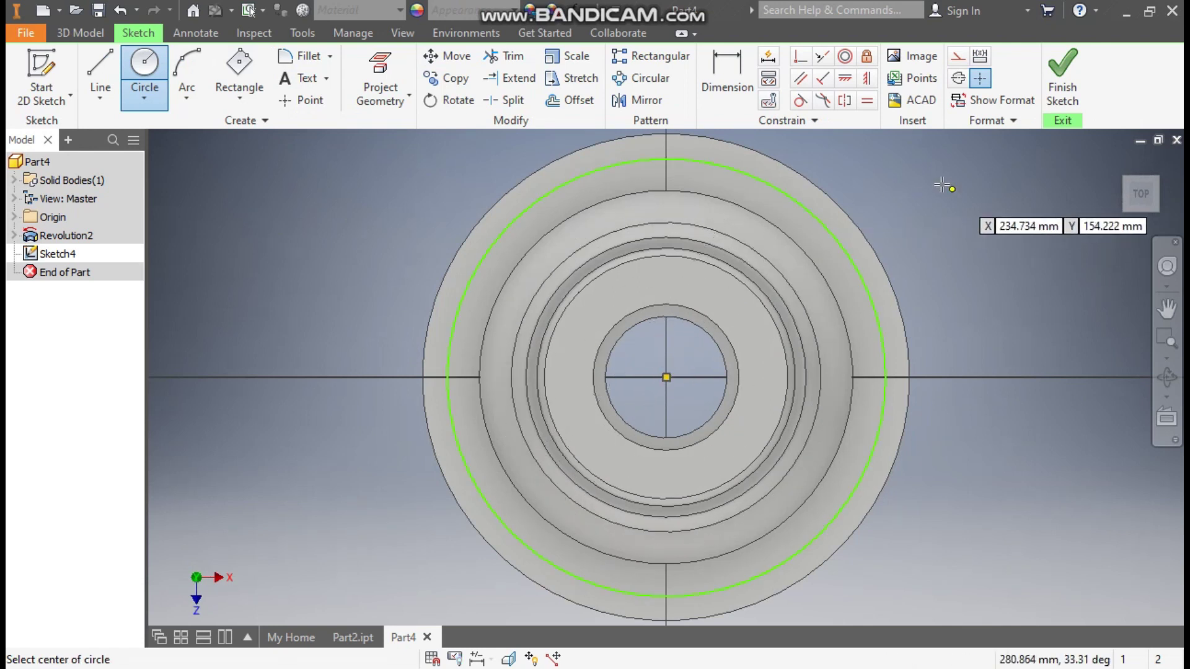
Project the flange's outer circular edge into the sketch
left_click(723, 81)
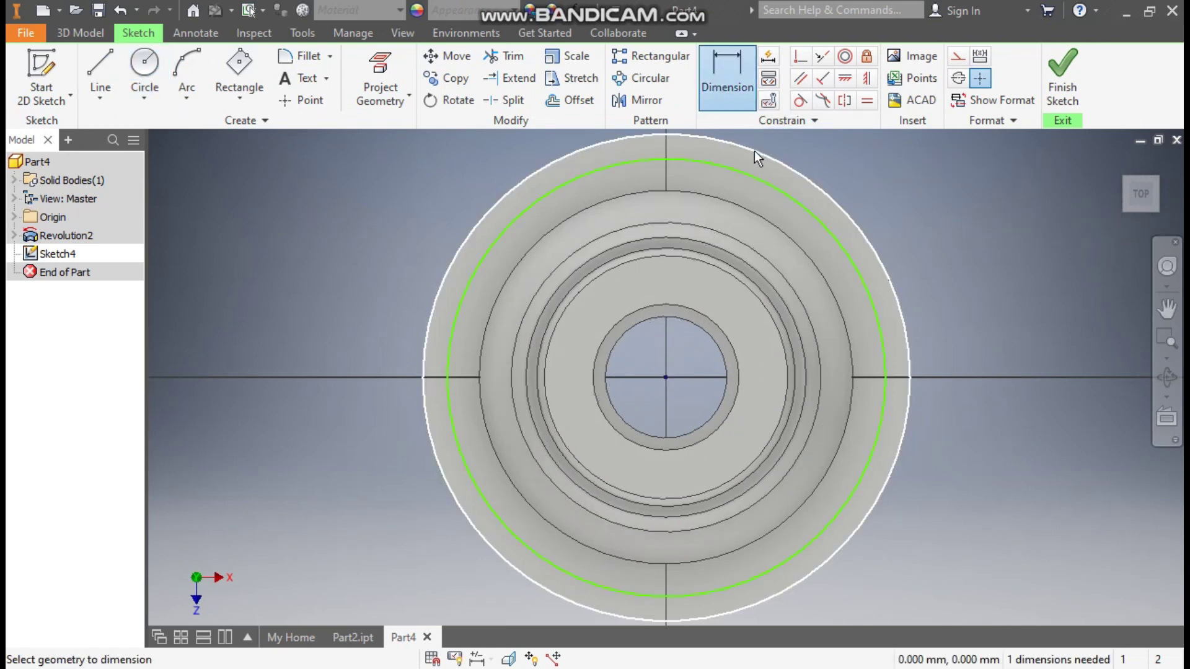
left_click(381, 62)
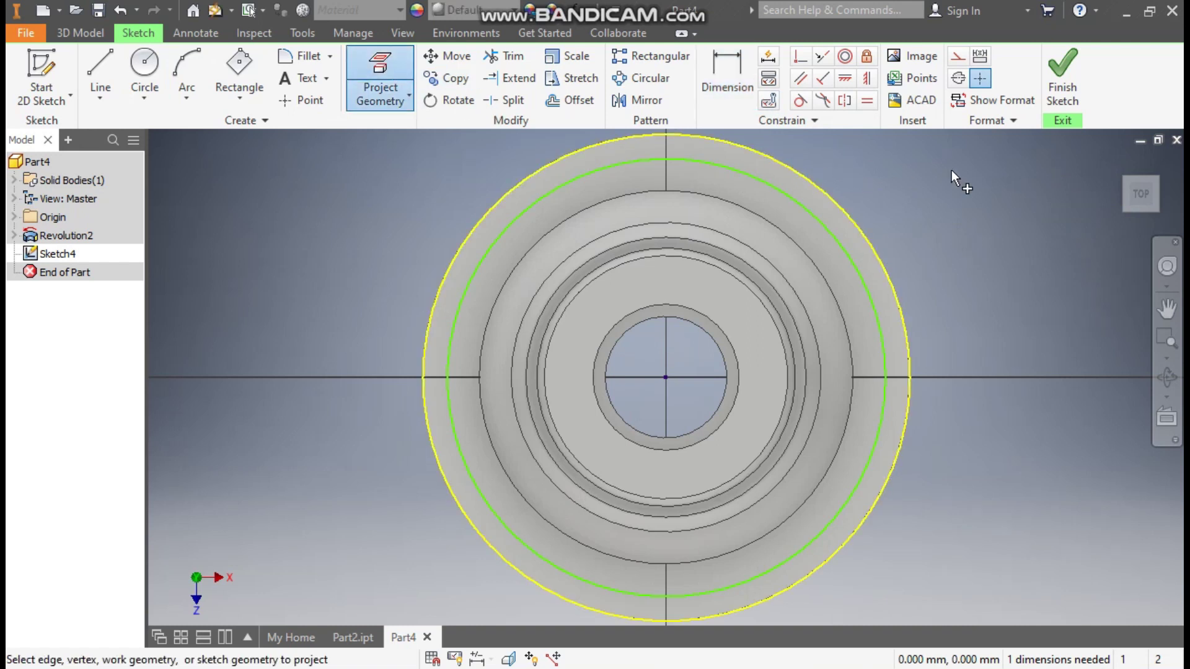
key("Escape")
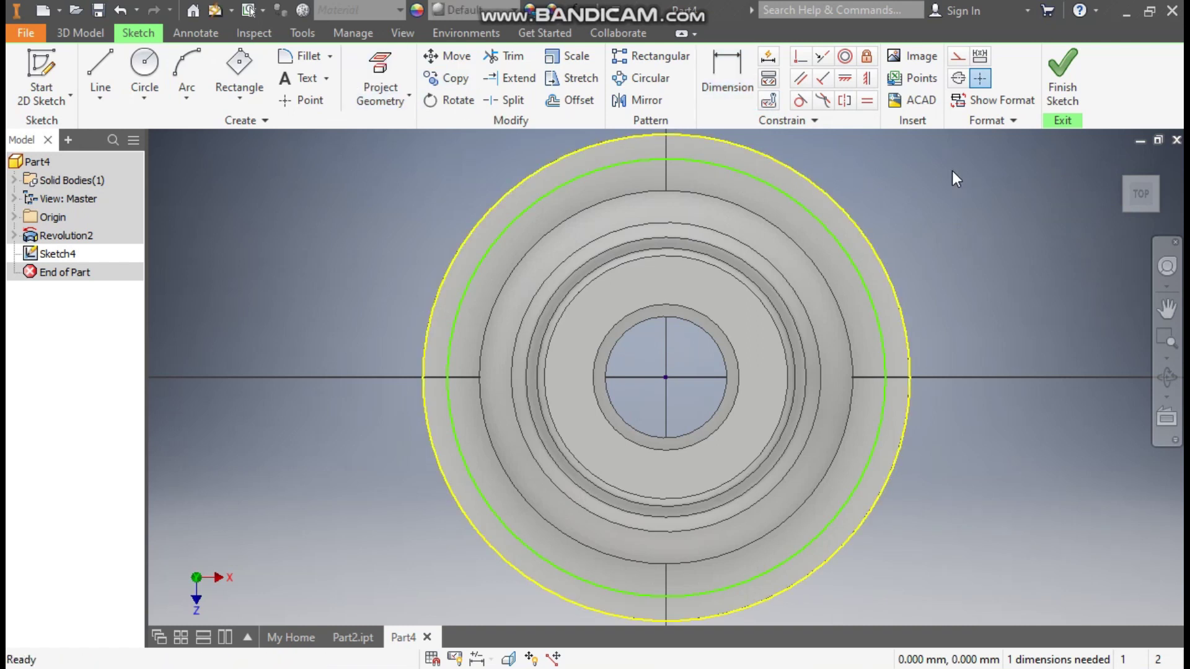
Dimension the radial gap between the projected outer edge and the drawn circle as 20 mm
left_click(729, 75)
left_click(838, 209)
left_click(828, 228)
left_click(878, 189)
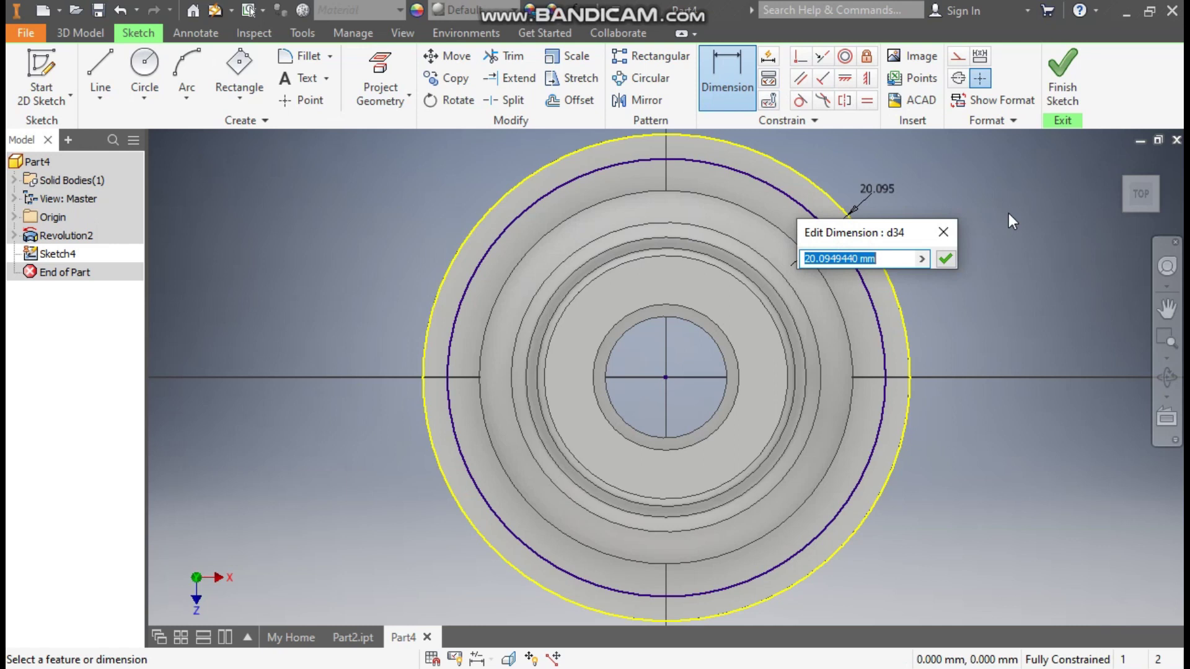
type("20")
key("Return")
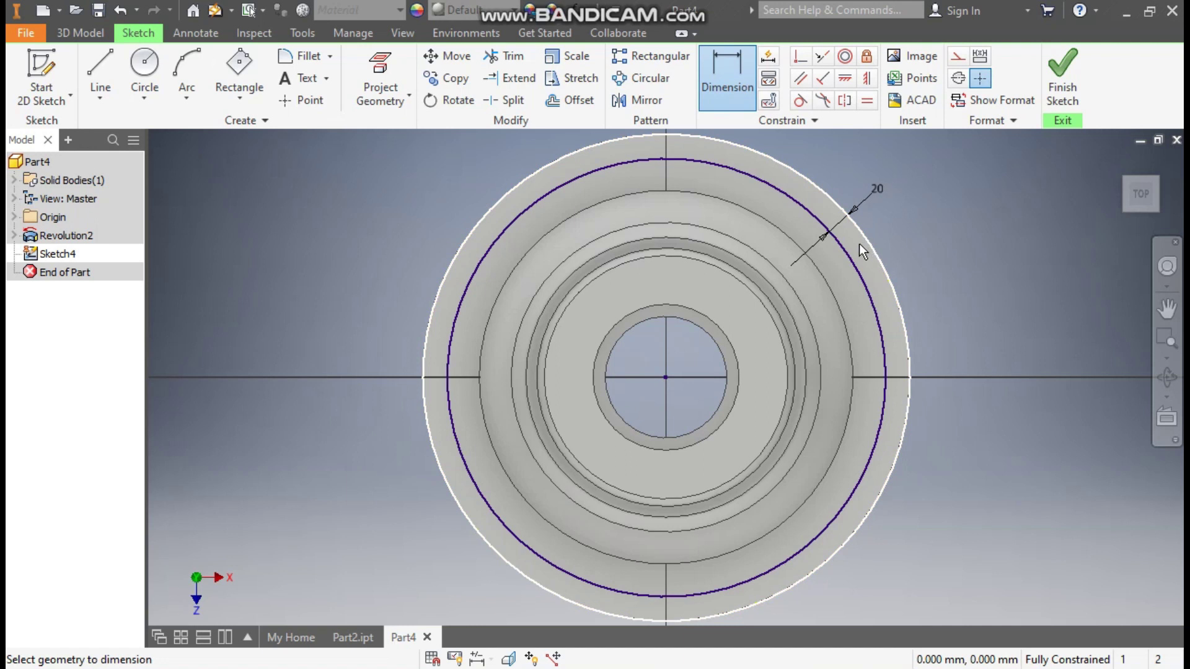
key("Escape")
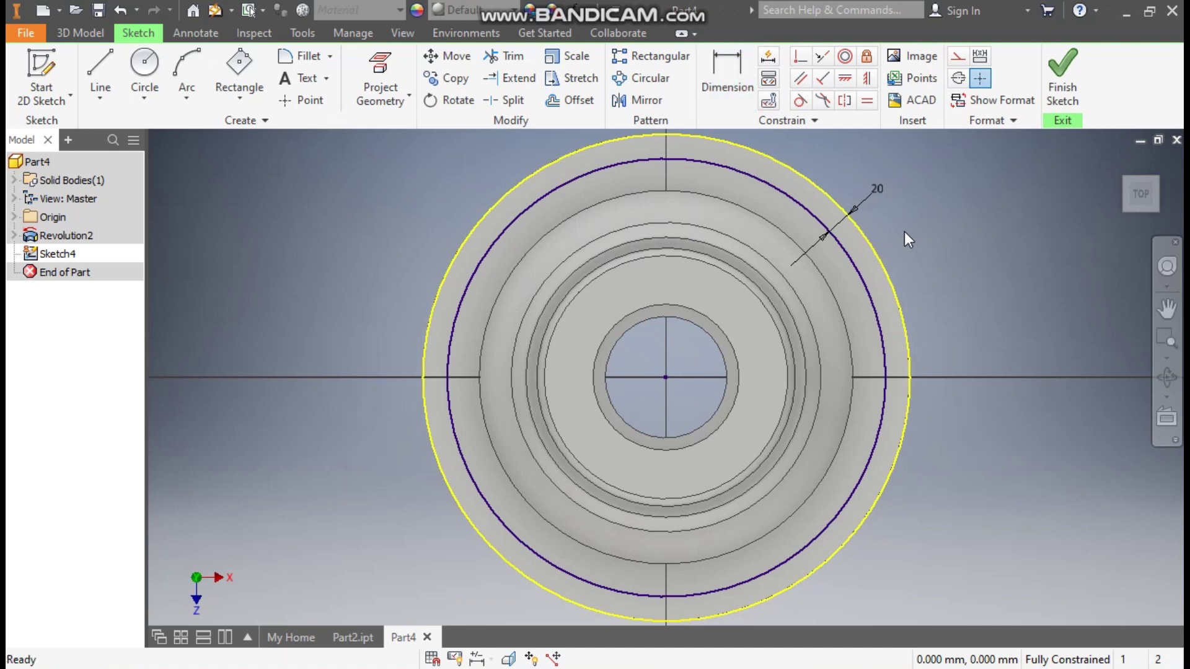
Convert the projected outer edge and the inner circle to construction geometry
left_click(824, 187)
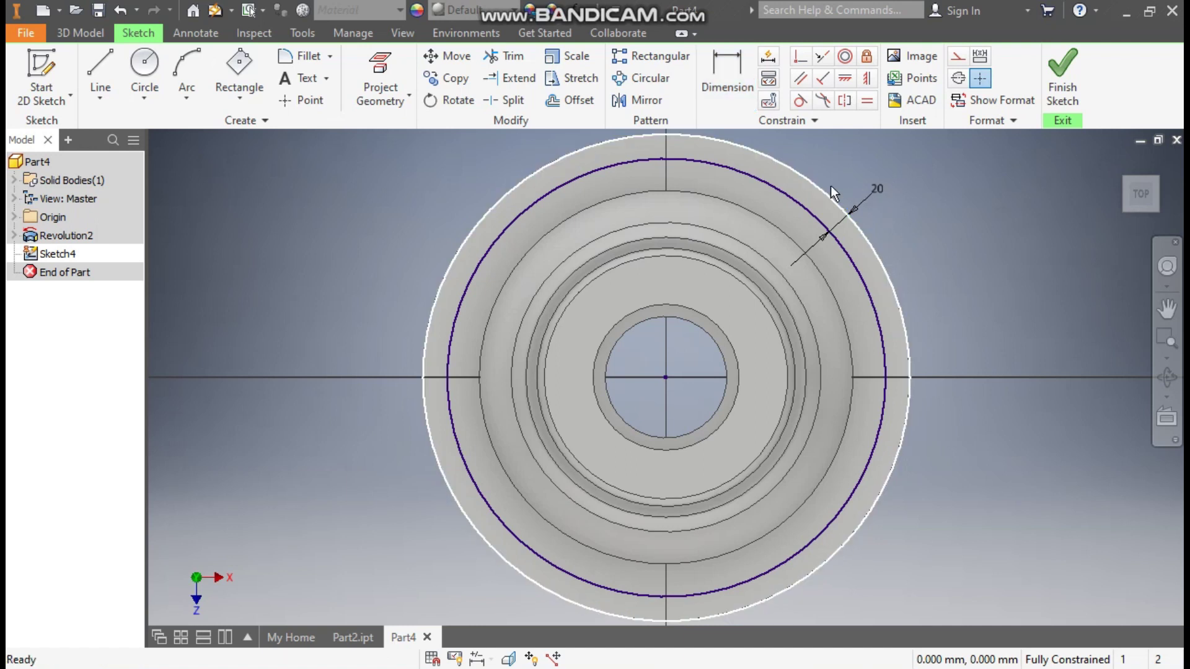
left_click(959, 60)
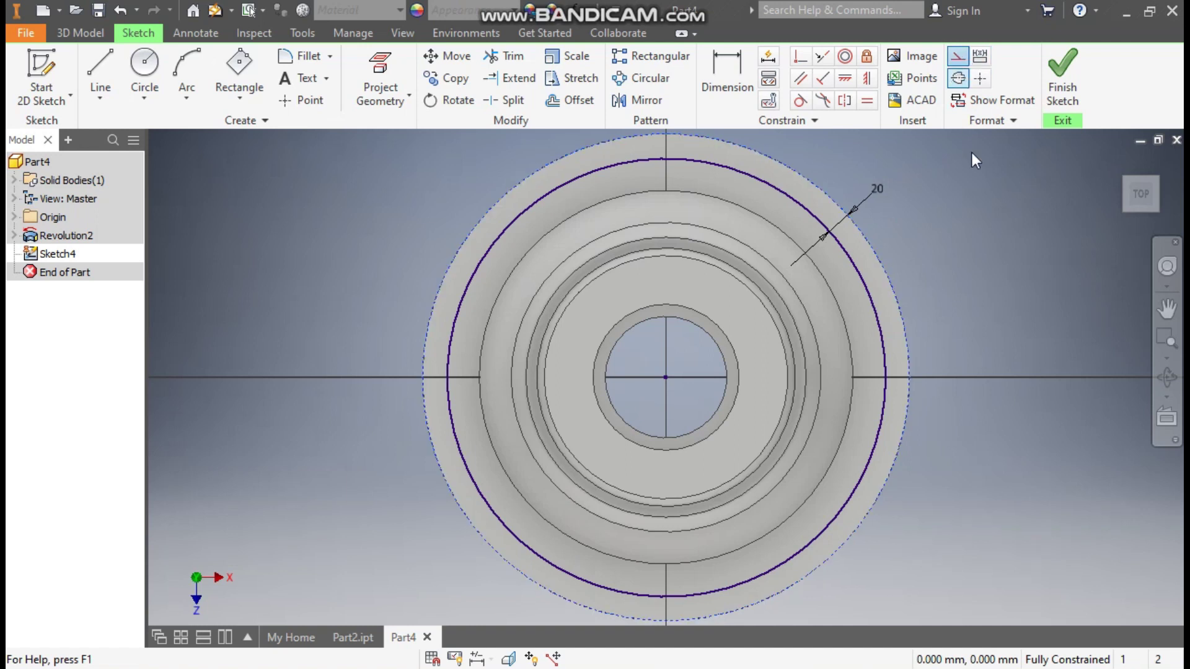
left_click(816, 218)
left_click(958, 56)
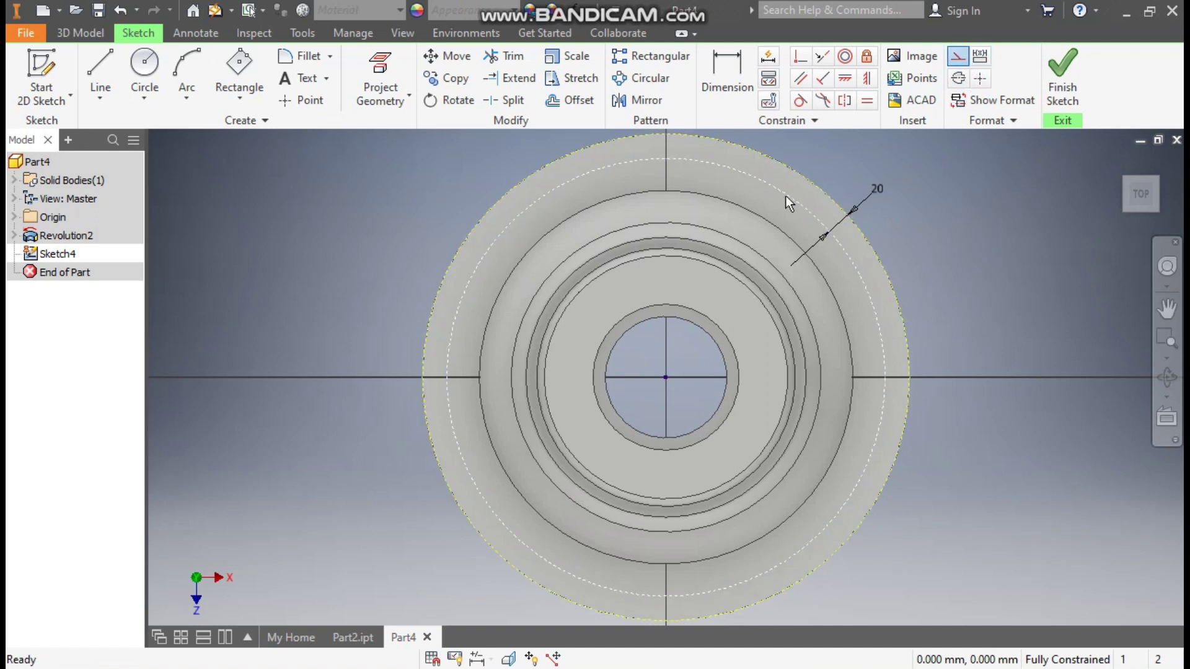
left_click(767, 188)
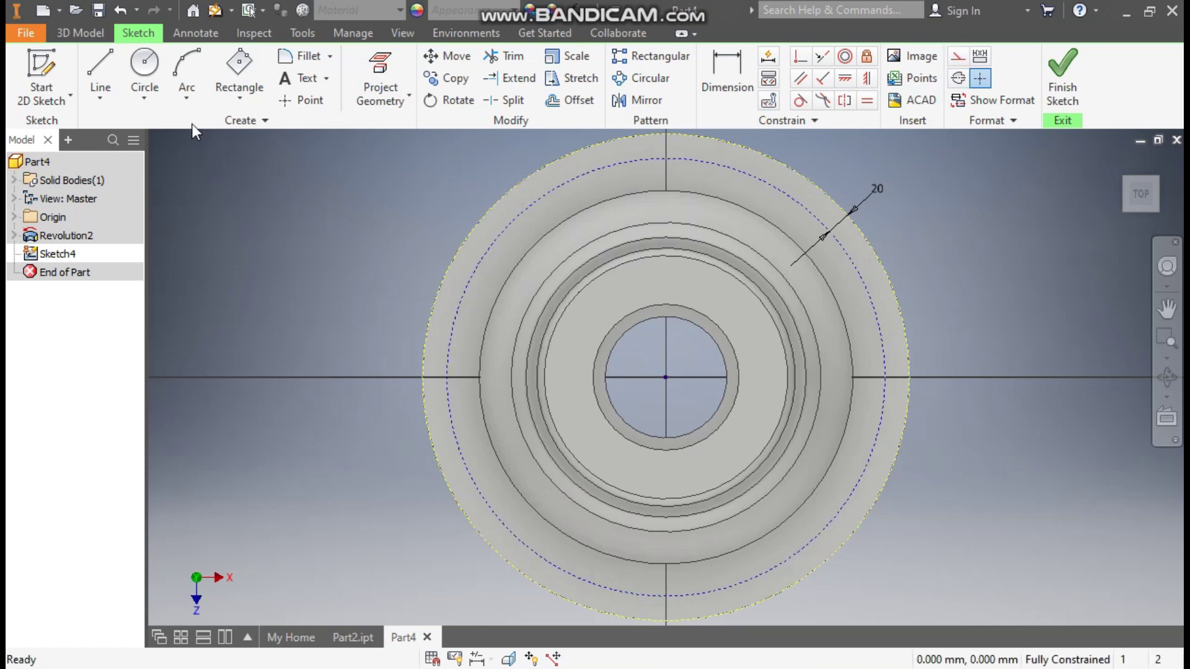
Draw a 17.5 mm diameter circle centred on the inner construction circle and constrain its centre horizontal with the origin
left_click(144, 68)
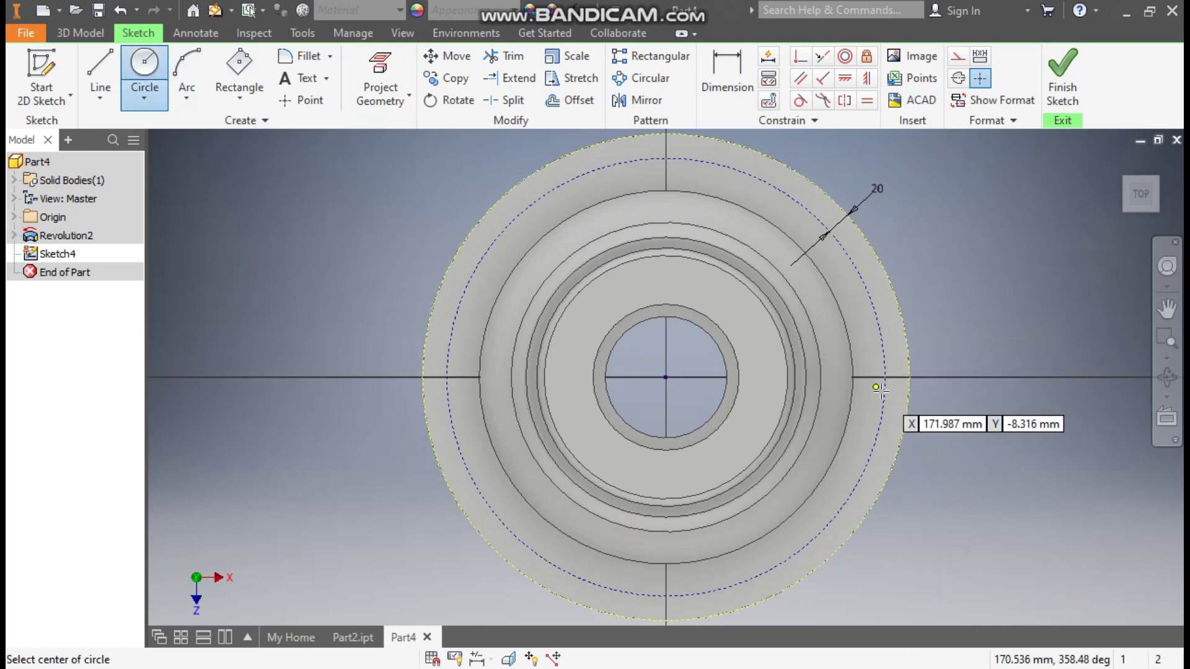
left_click(884, 376)
type("17.5")
key("Return")
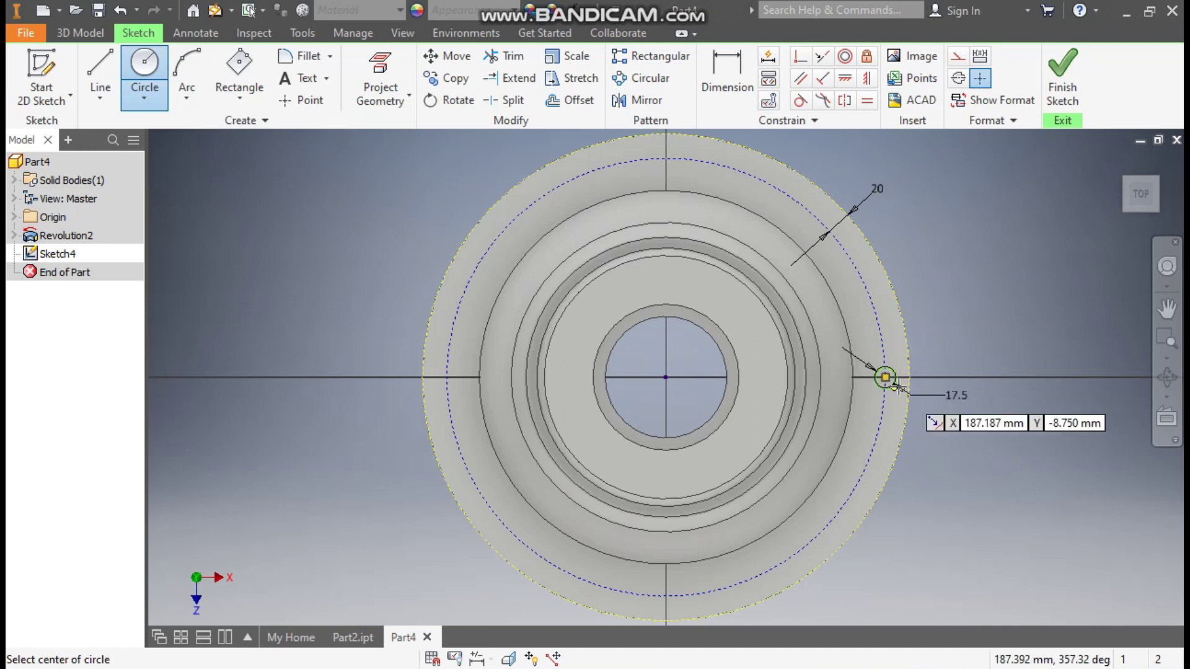
left_click(846, 80)
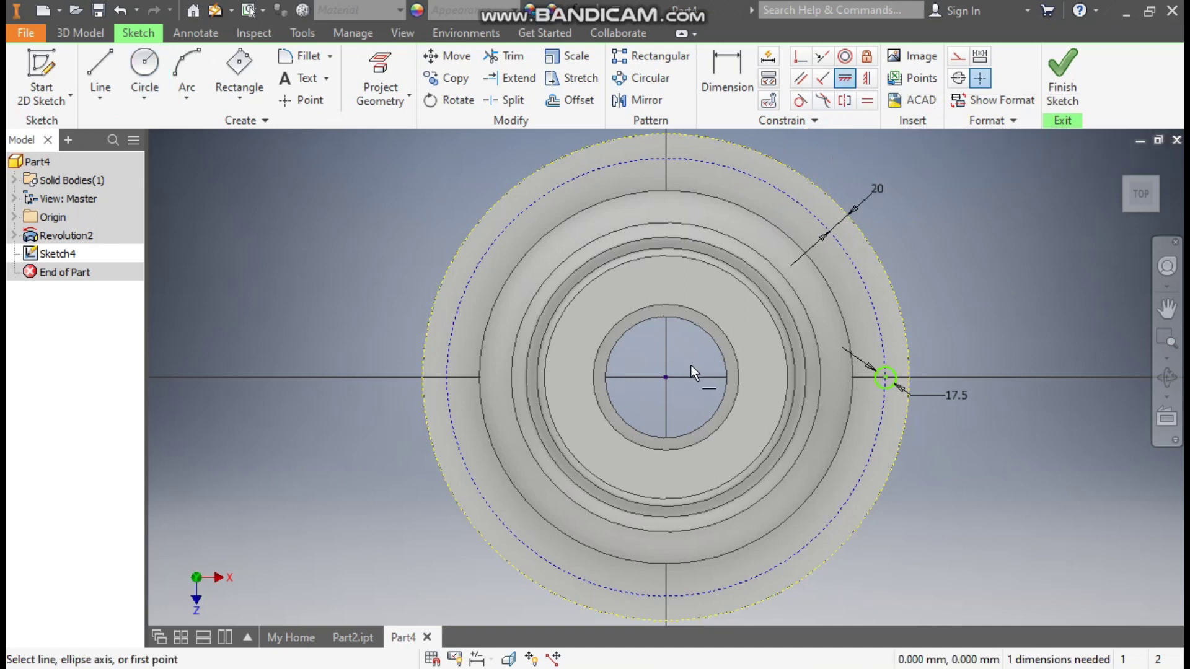
left_click(666, 377)
left_click(886, 378)
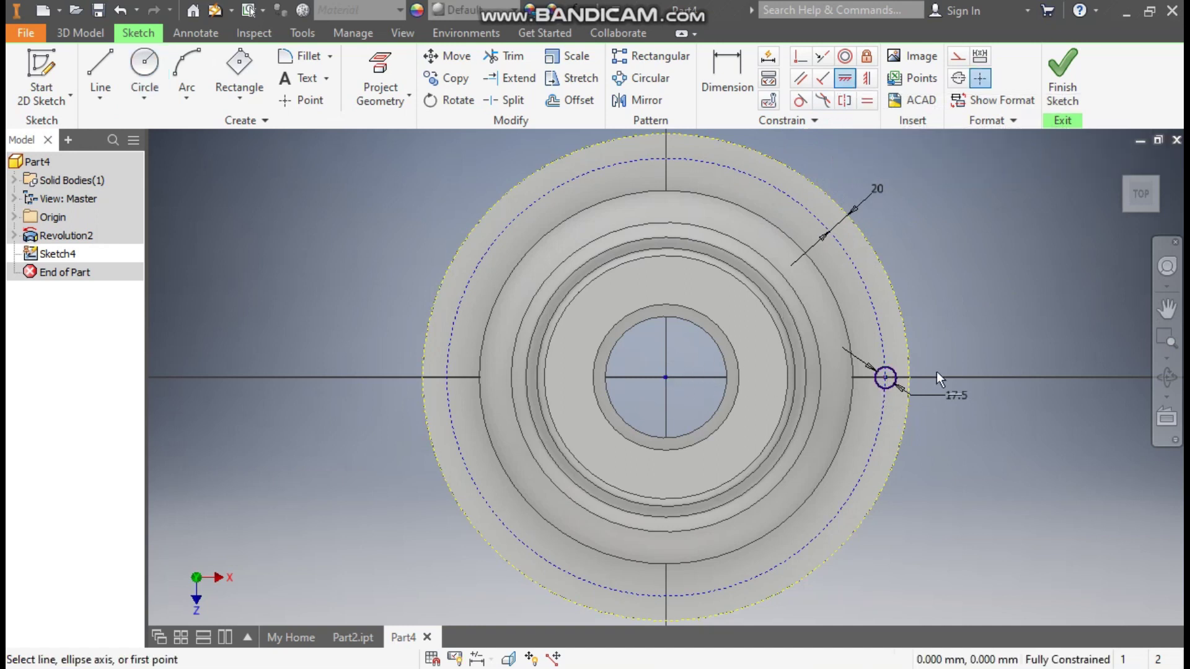
Pattern the 17.5 mm circle around the construction circle's centre as 8 instances over 360 degrees
left_click(637, 83)
left_click(896, 376)
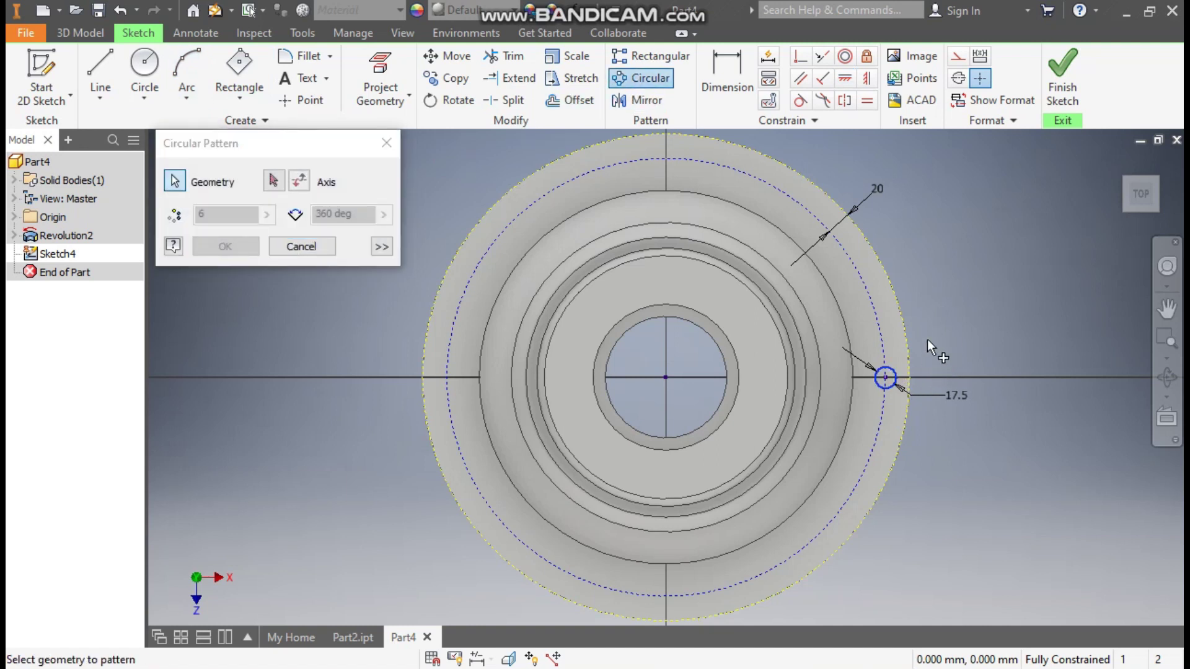
left_click(274, 181)
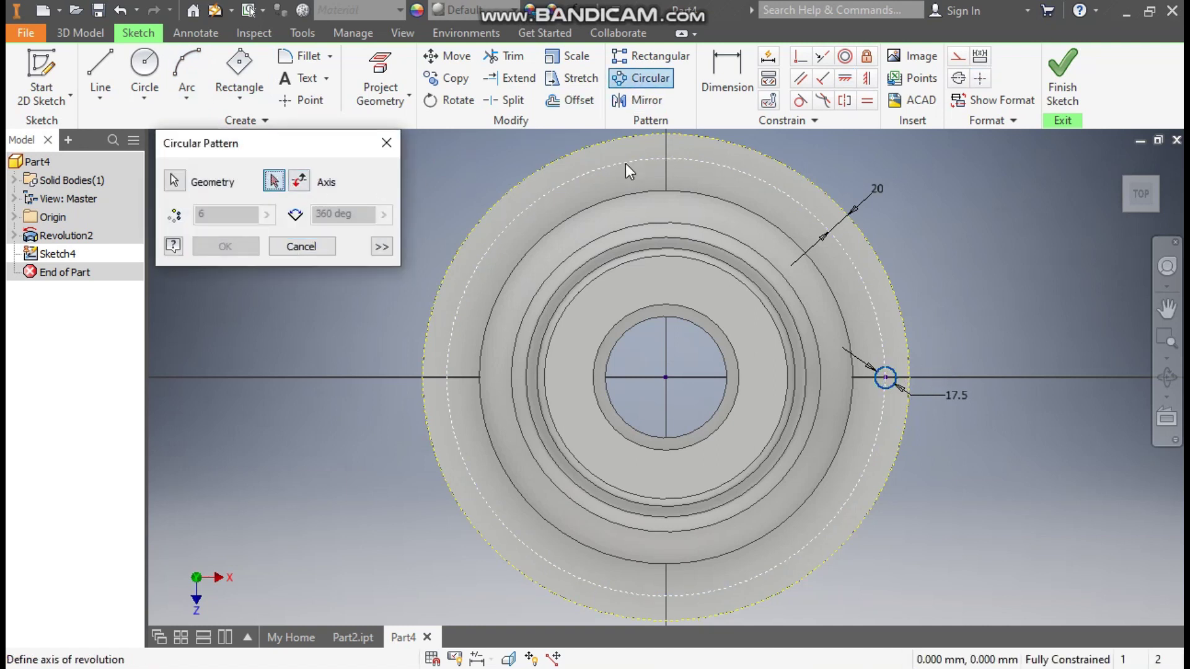
left_click(626, 164)
left_click_drag(217, 214, 170, 218)
type("8")
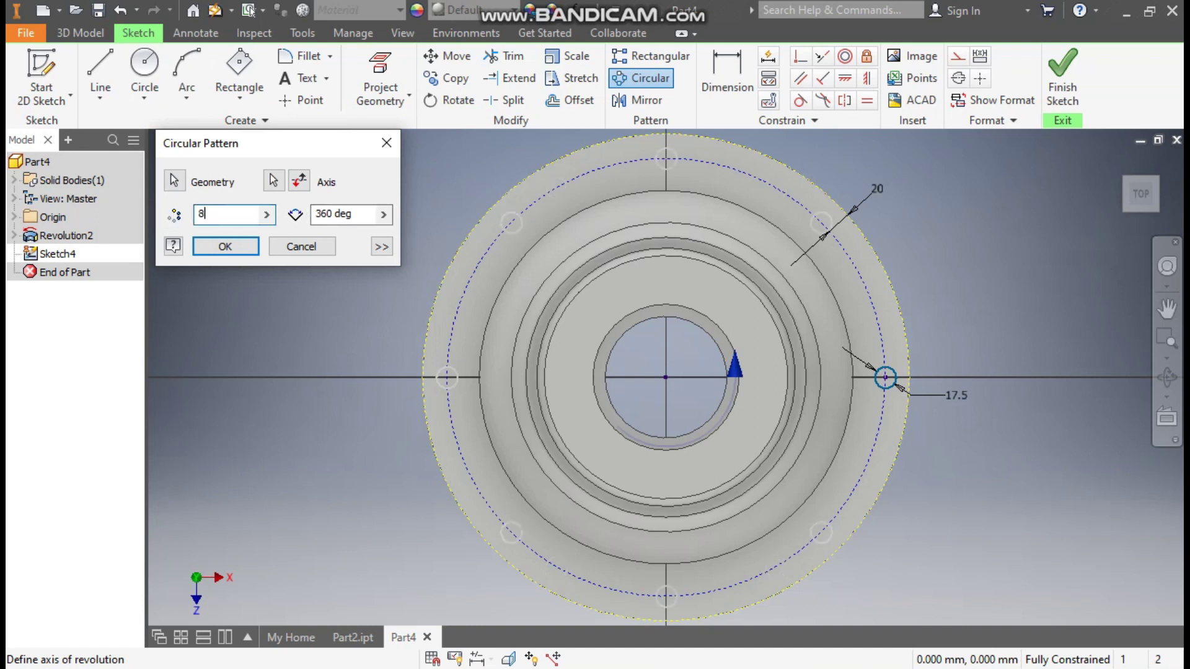
left_click(222, 247)
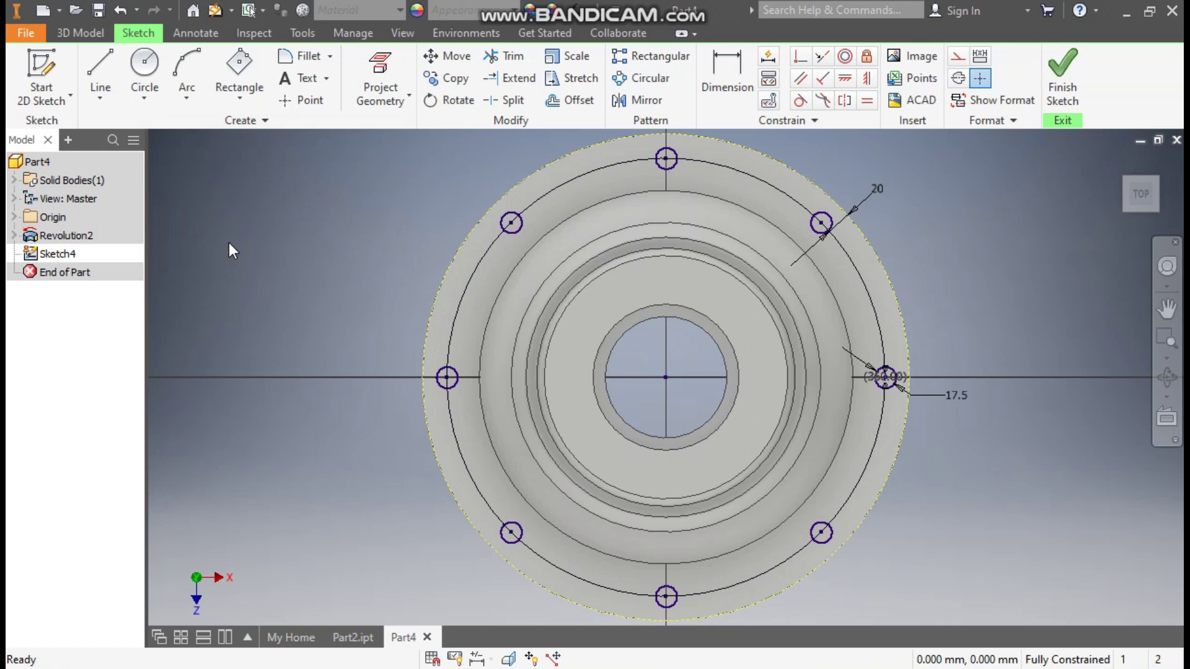
Cut the eight 17.5 mm circles through the flange with a 30 mm extrusion
left_click(81, 33)
left_click(98, 65)
left_click_drag(990, 177, 214, 602)
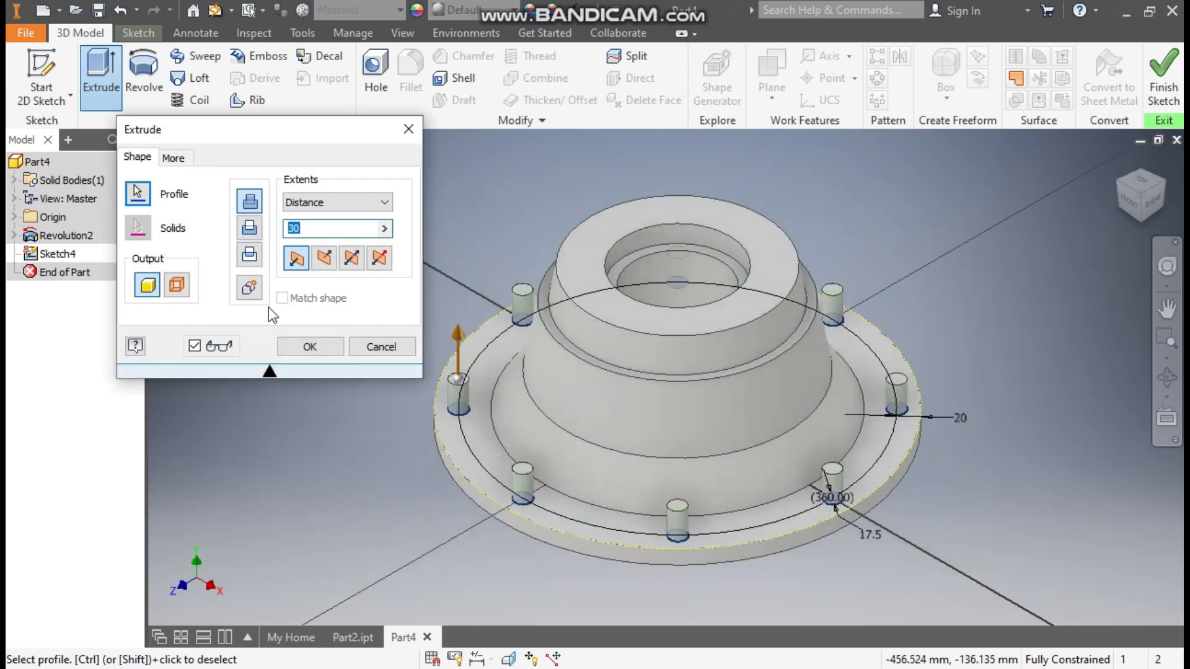
left_click(249, 228)
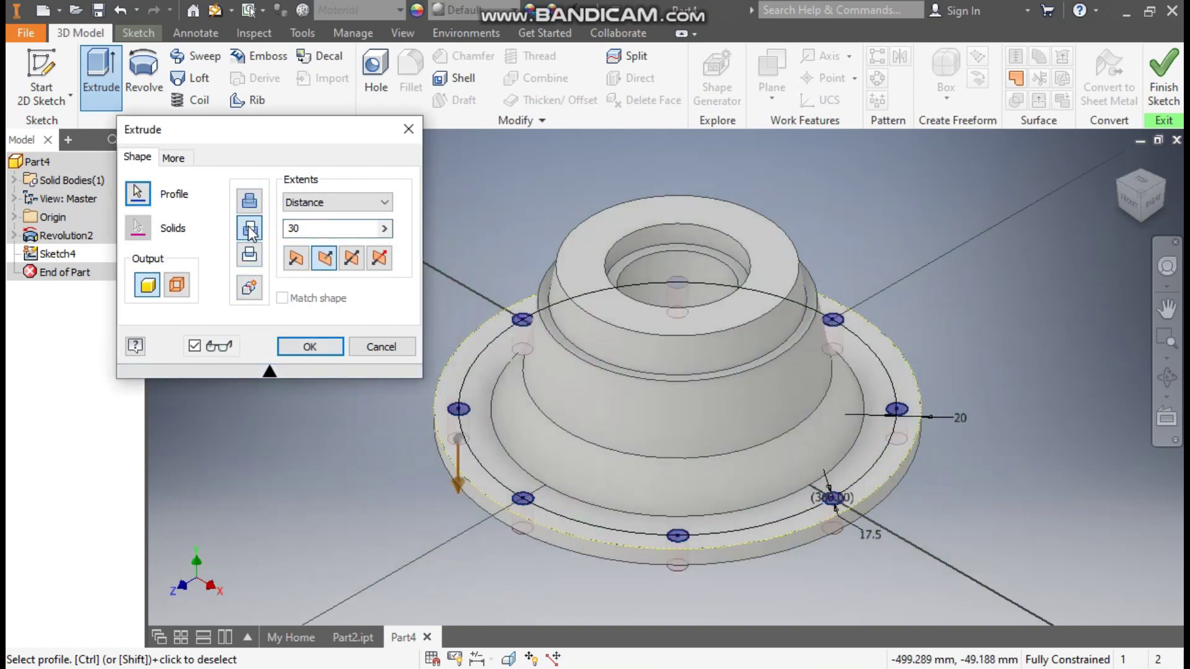
left_click(308, 347)
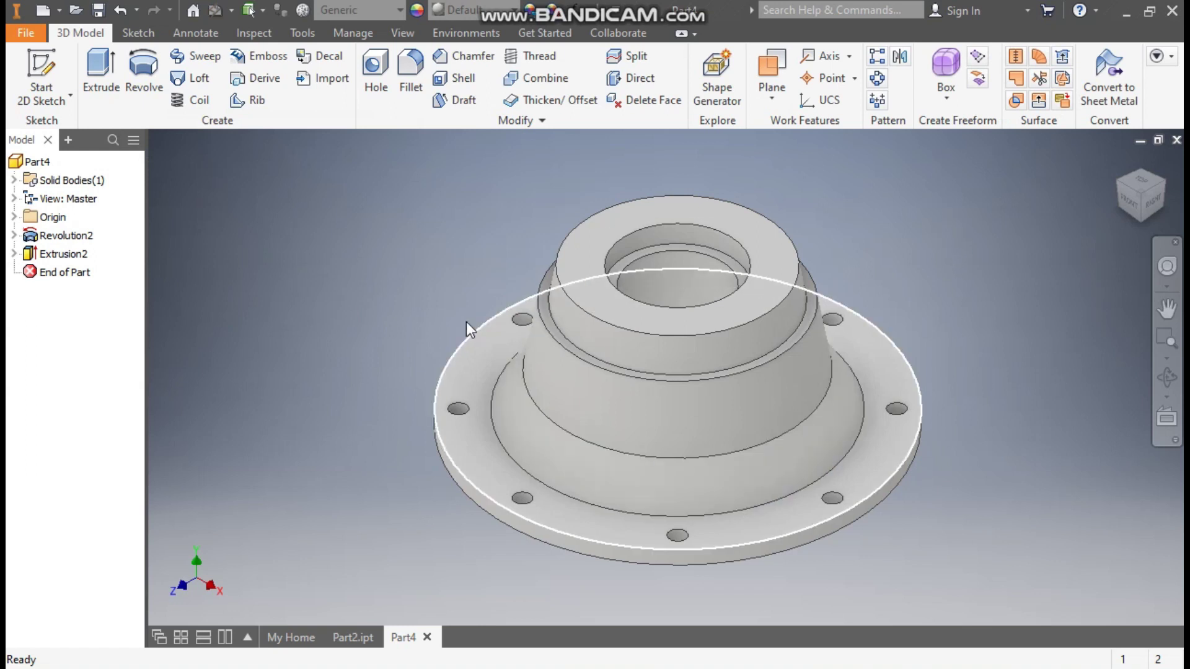
Start a sketch on the hub's top annular face and draw a 160 mm diameter circle centred on the origin
left_click(595, 233)
left_click(728, 218)
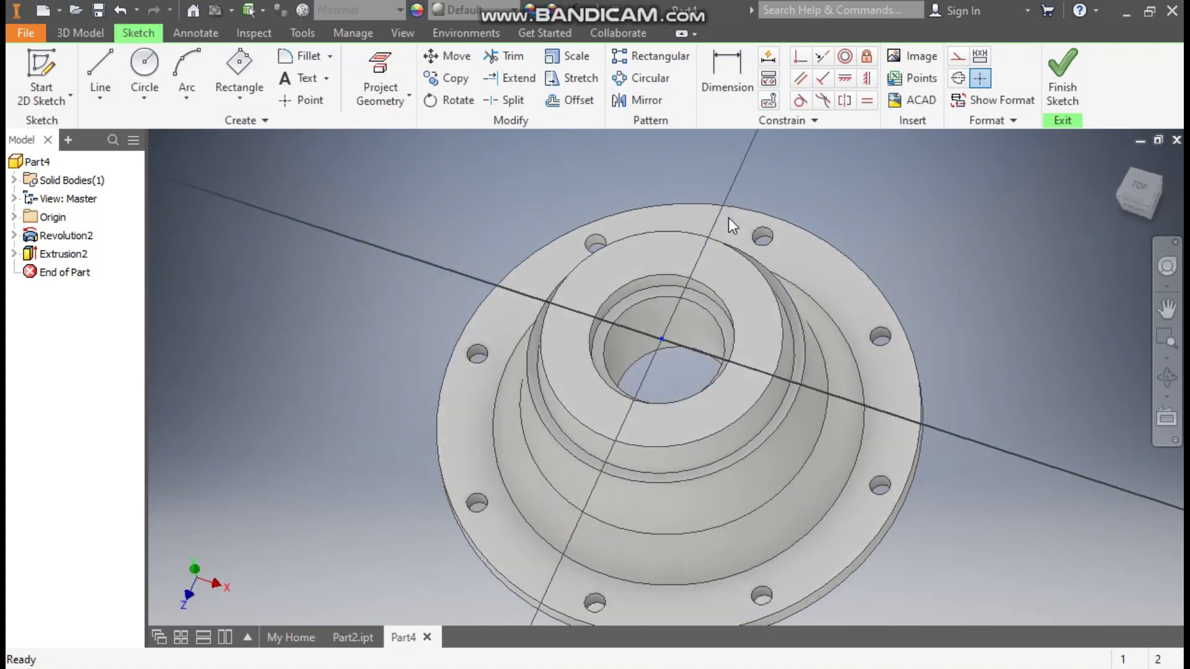
left_click(145, 78)
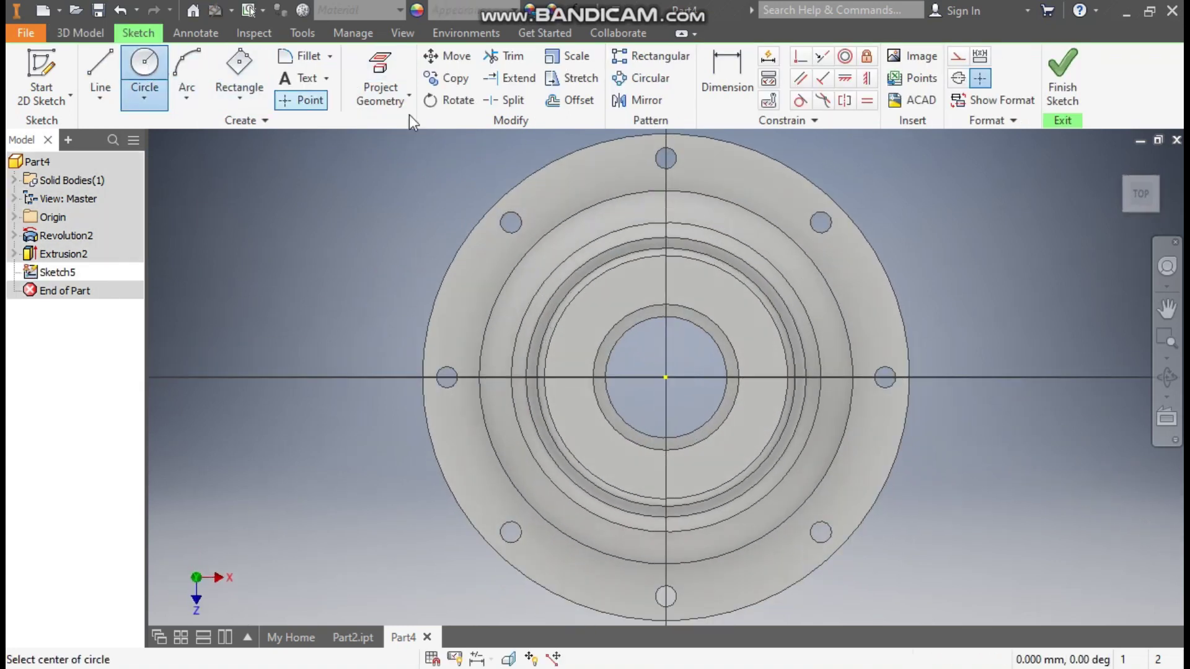
left_click(665, 377)
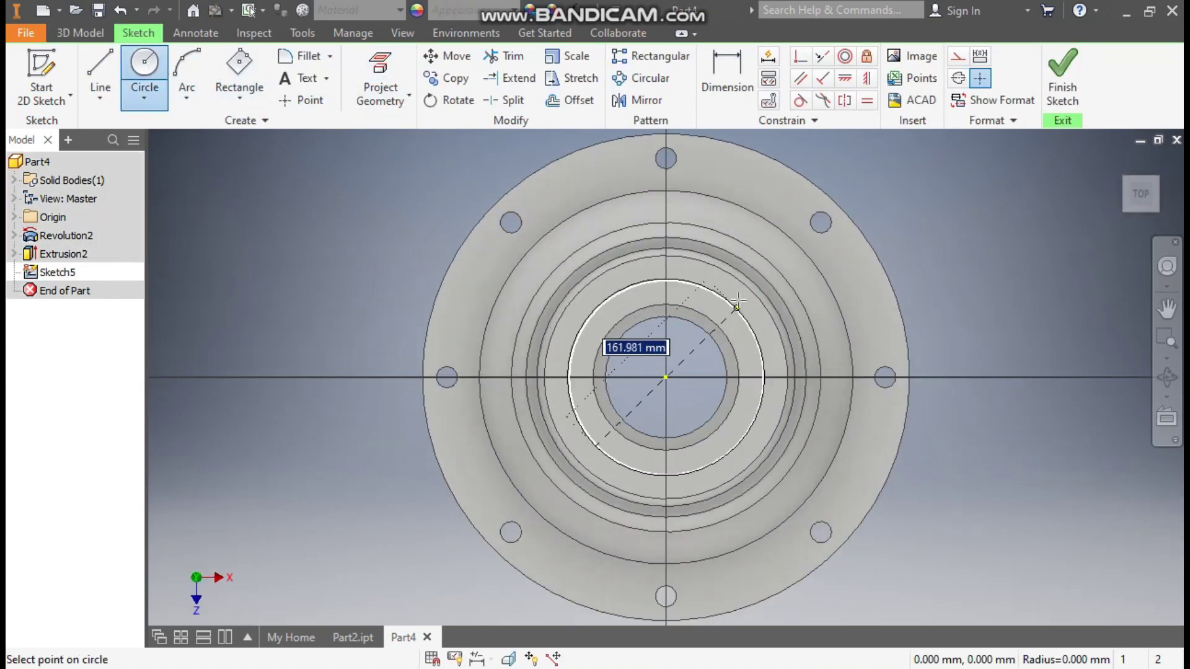
type("160")
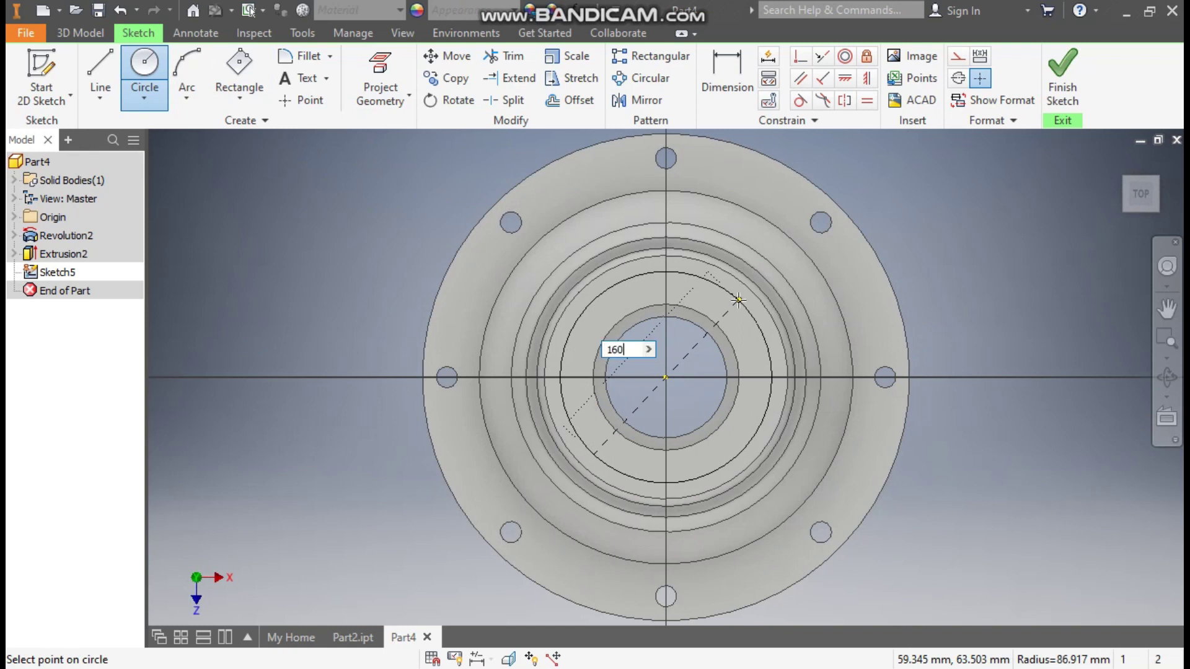
key("Return")
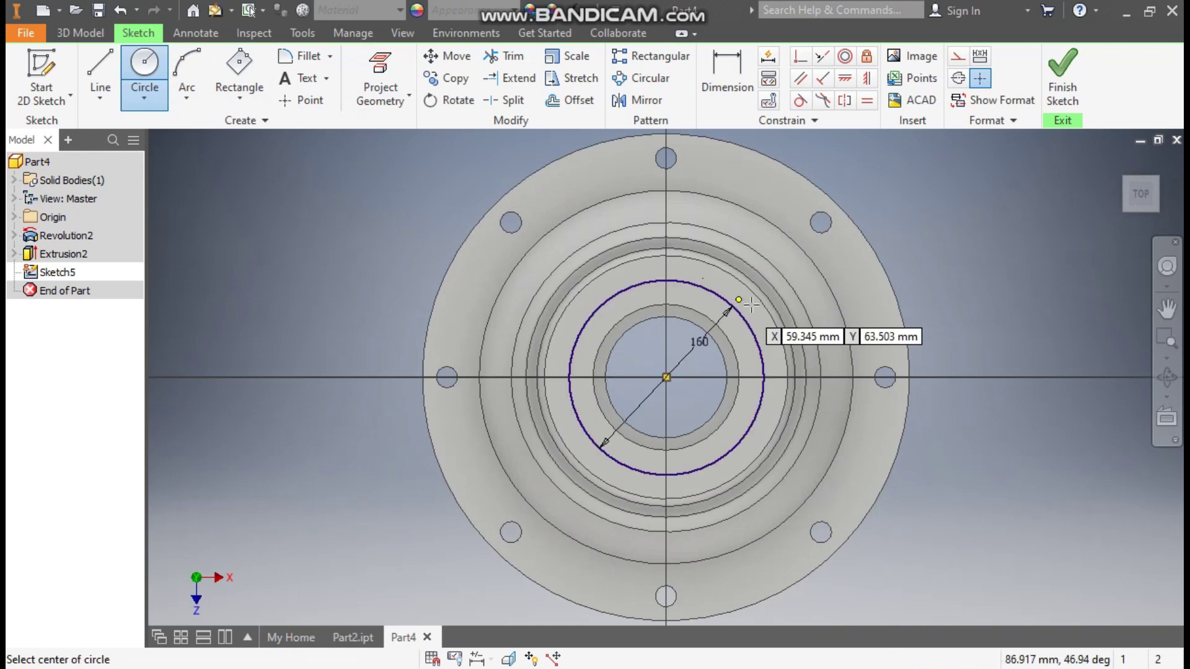
Draw a 10 mm diameter circle centred on the 160 mm circle and constrain its centre horizontal with the origin
left_click(763, 377)
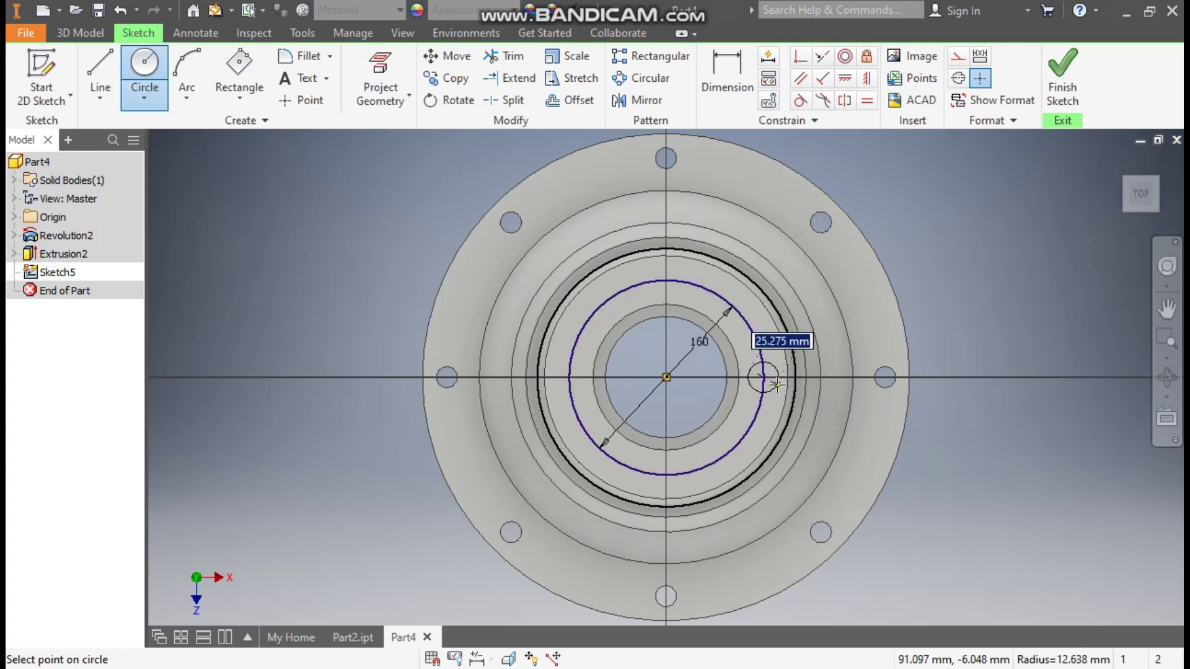
type("10")
key("Return")
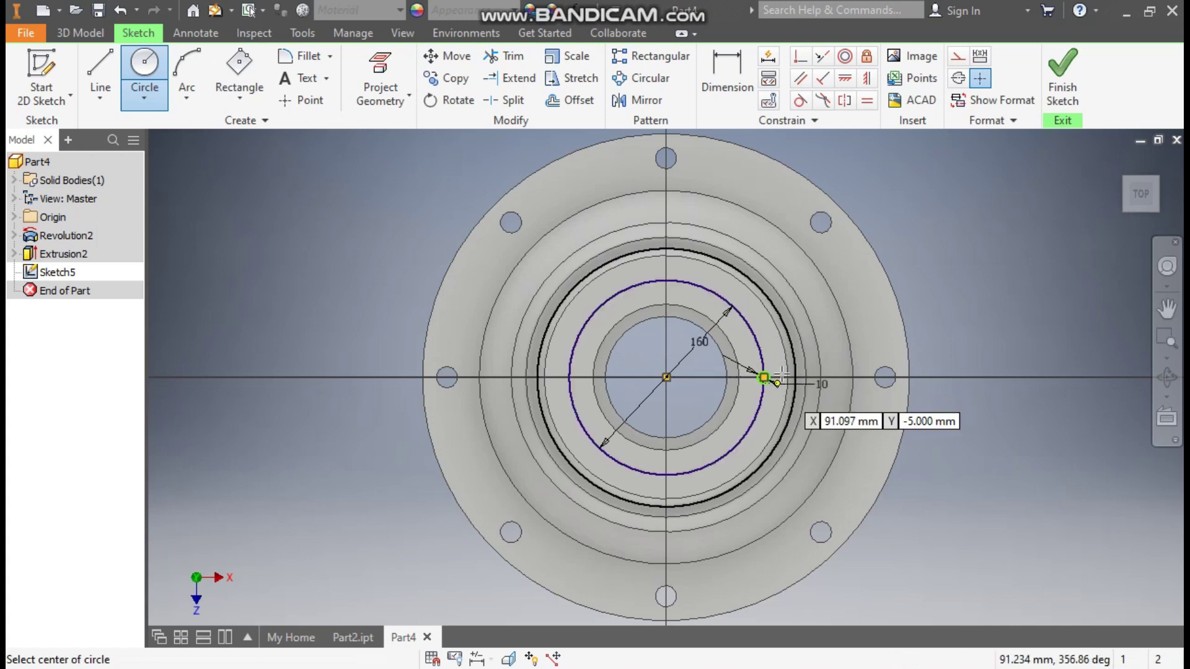
left_click(845, 78)
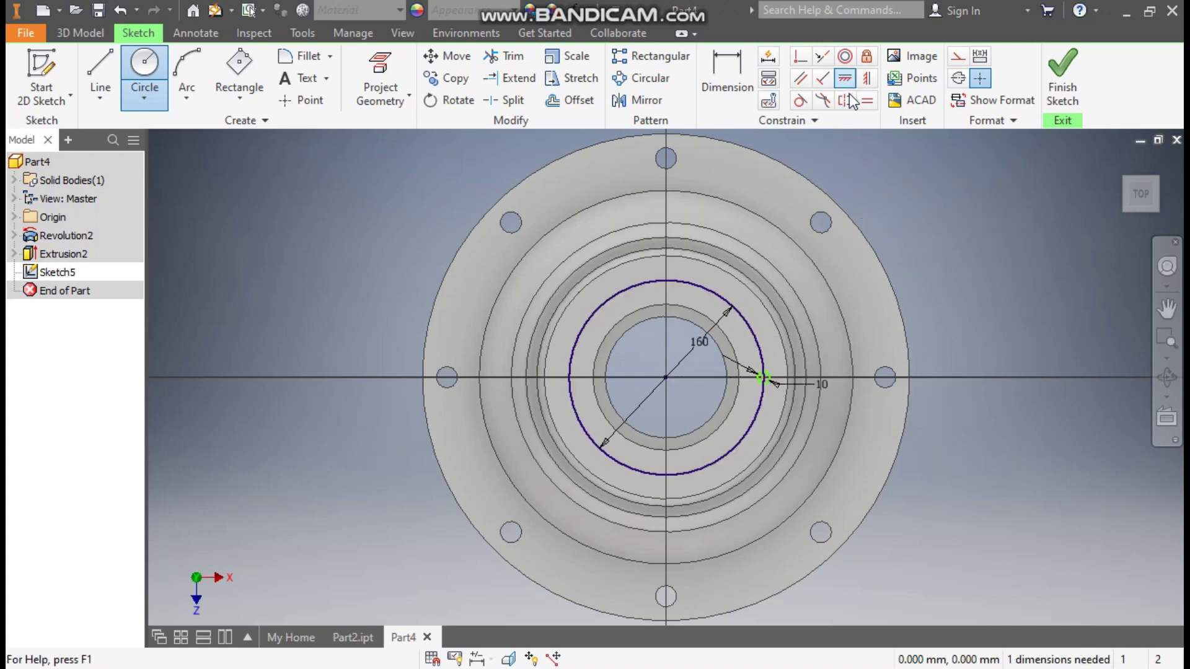
left_click(666, 377)
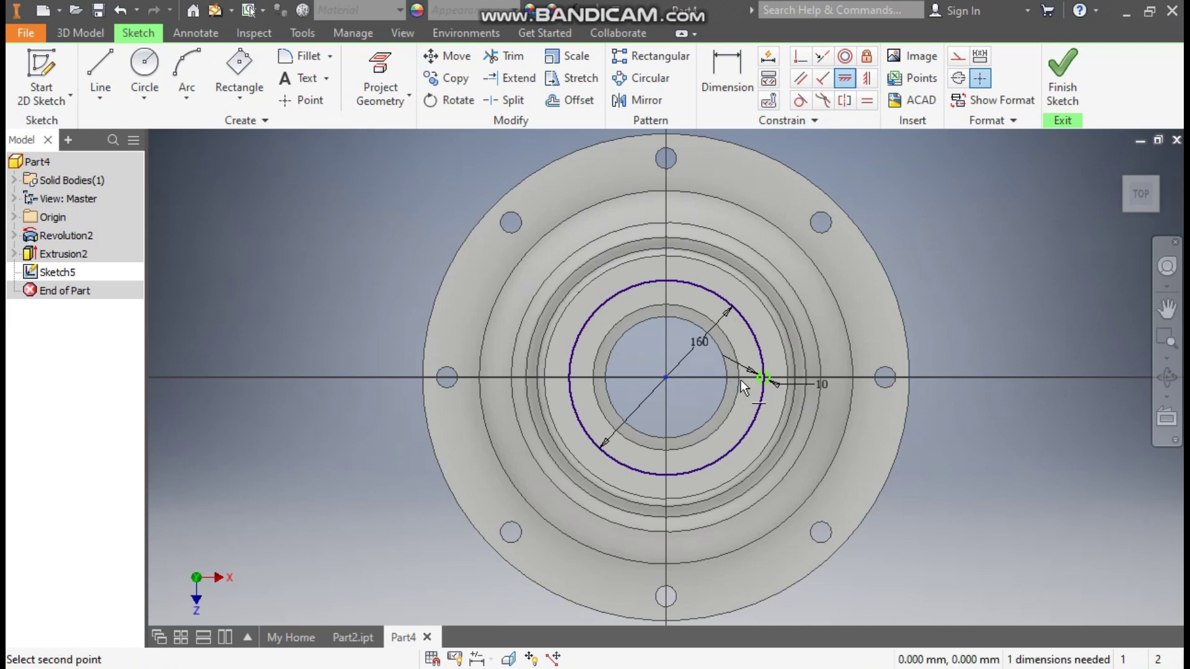
left_click(764, 378)
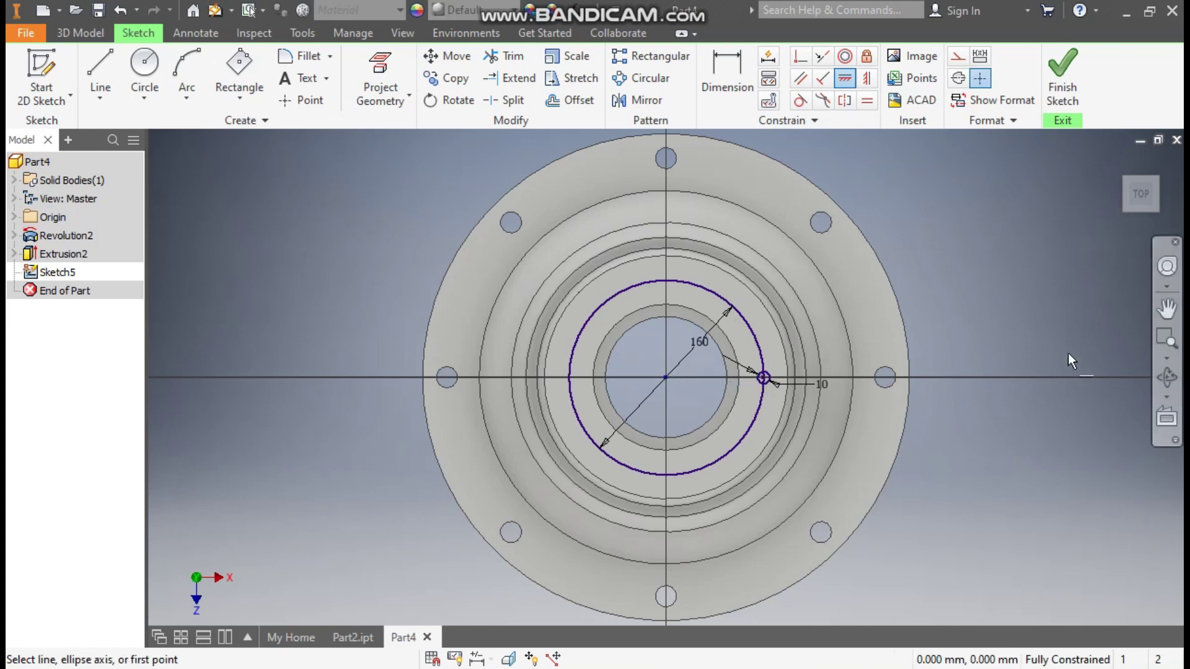
key("Escape")
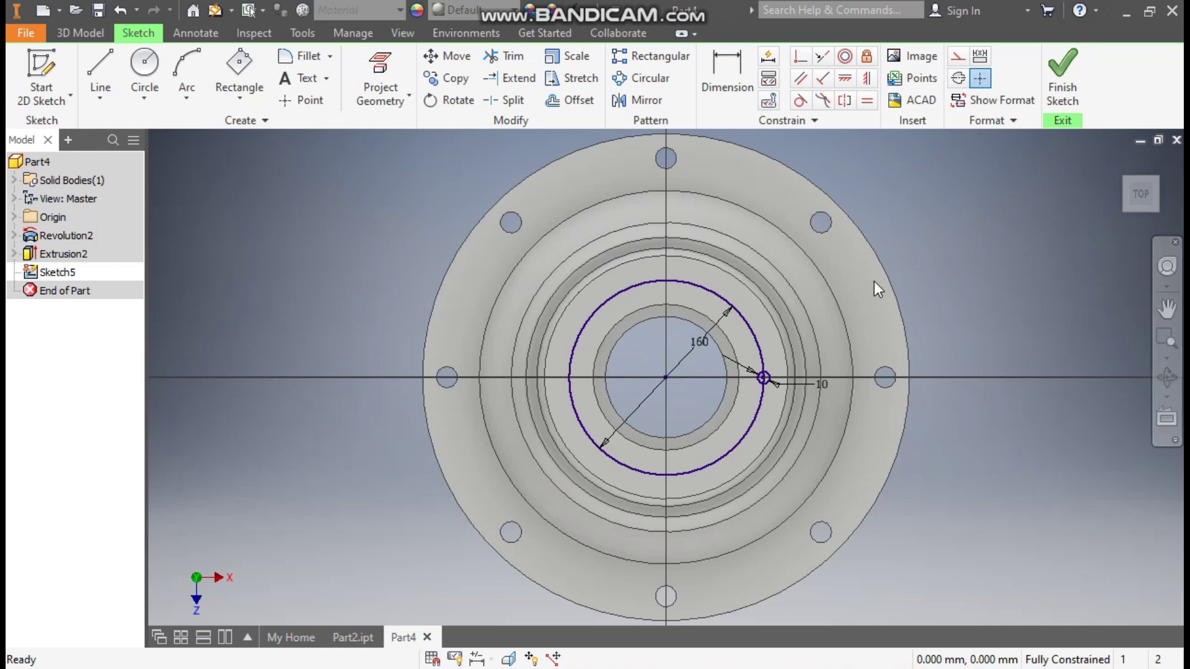
Convert the 160 mm circle to construction geometry and pattern the 10 mm circle around it as 8 instances over 360 degrees
left_click(709, 288)
left_click(958, 56)
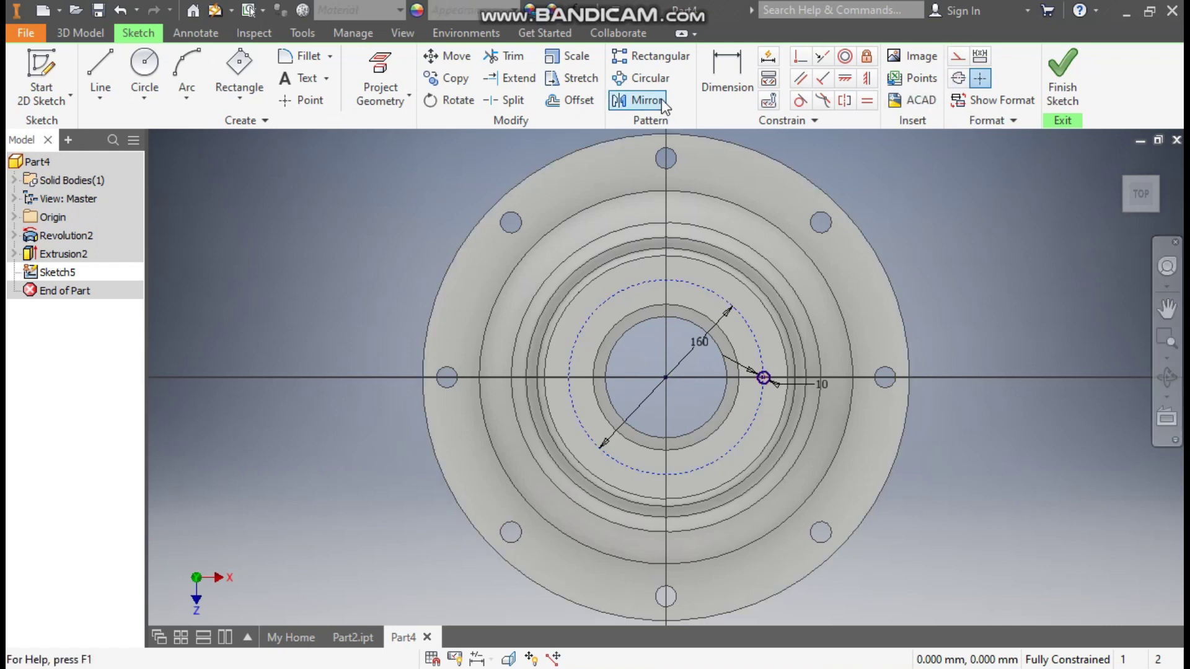
left_click(645, 79)
left_click(768, 373)
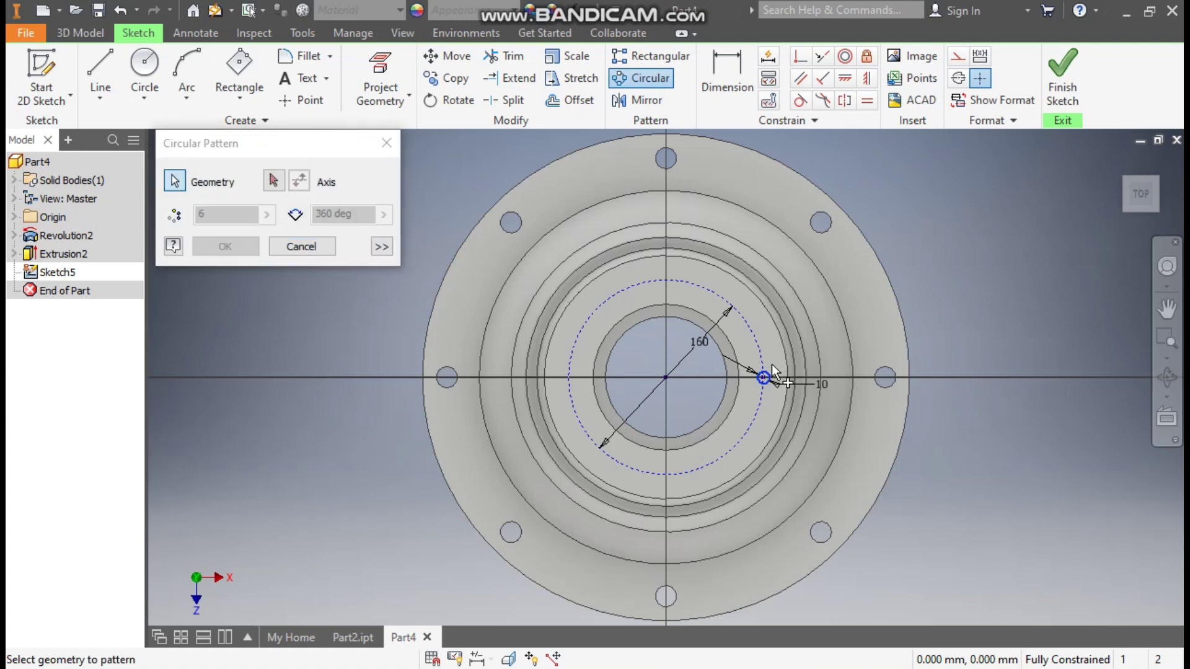
left_click(280, 182)
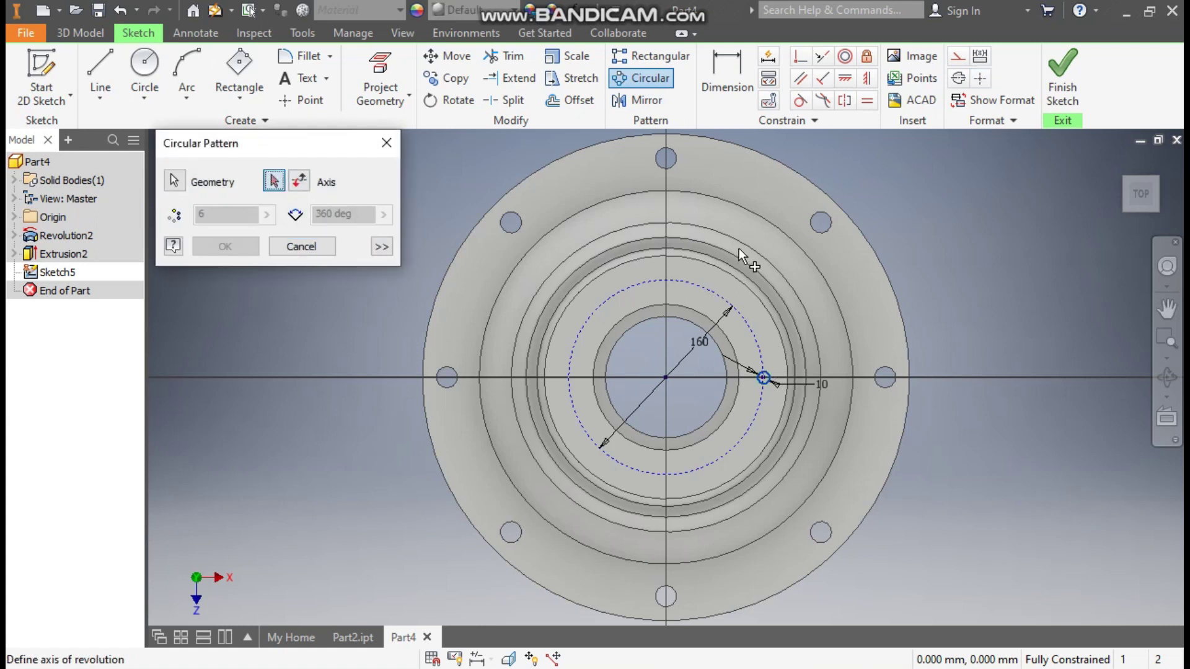
left_click(704, 289)
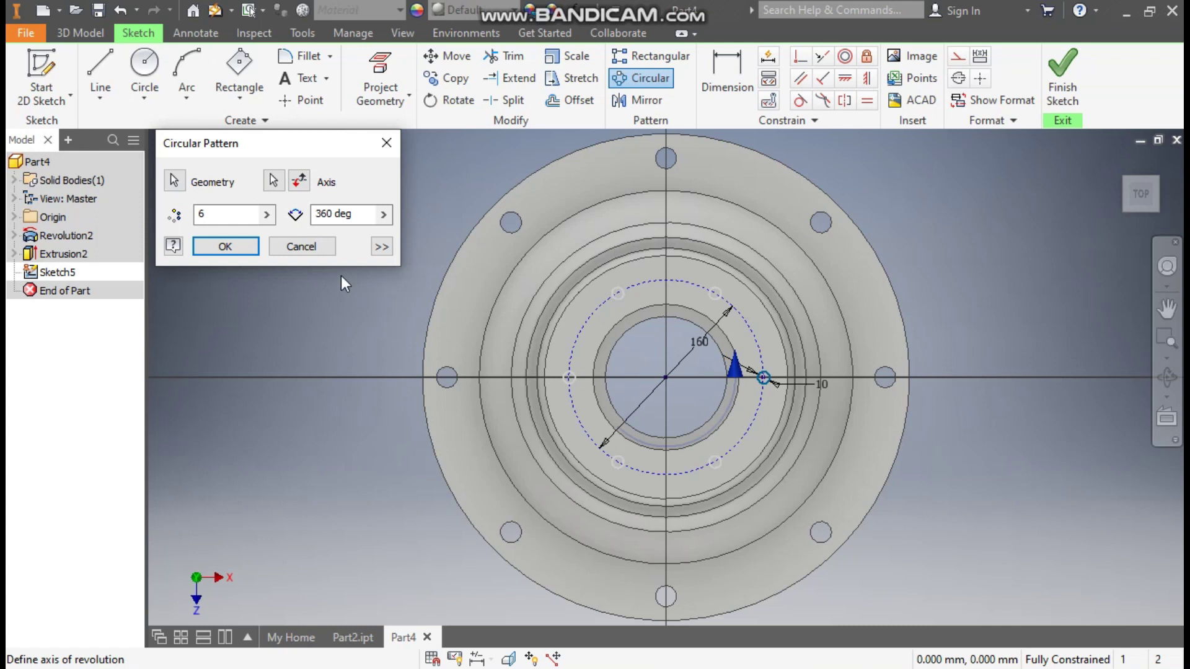
left_click_drag(229, 218, 184, 217)
type("8")
left_click(239, 245)
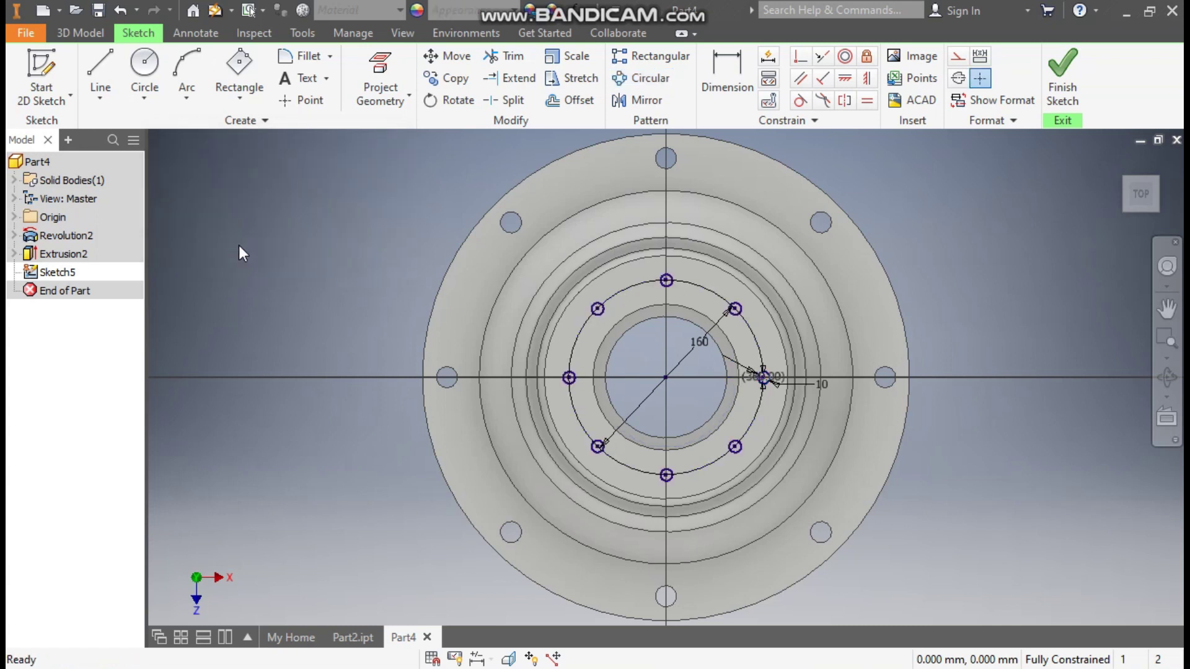
Cut the eight 10 mm circles 30 mm deep into the hub's top face with an extrusion
left_click(93, 35)
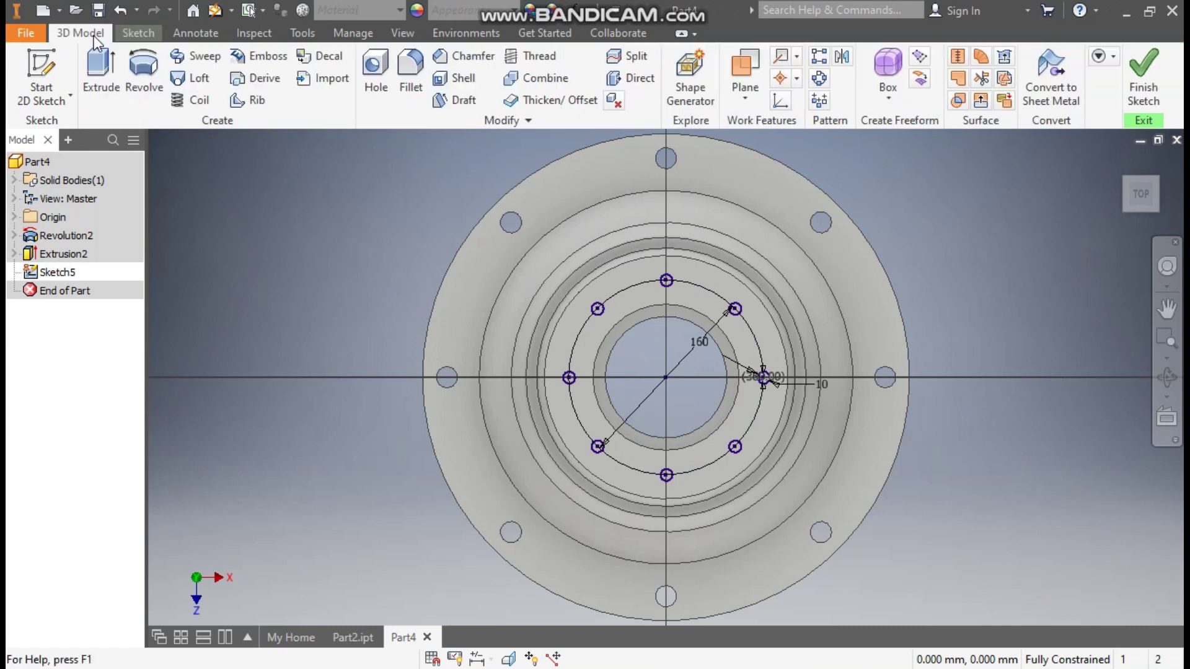
left_click(101, 62)
mouse_move(886, 152)
left_mouse_down()
mouse_move(670, 334)
mouse_move(508, 369)
mouse_move(533, 370)
left_mouse_up()
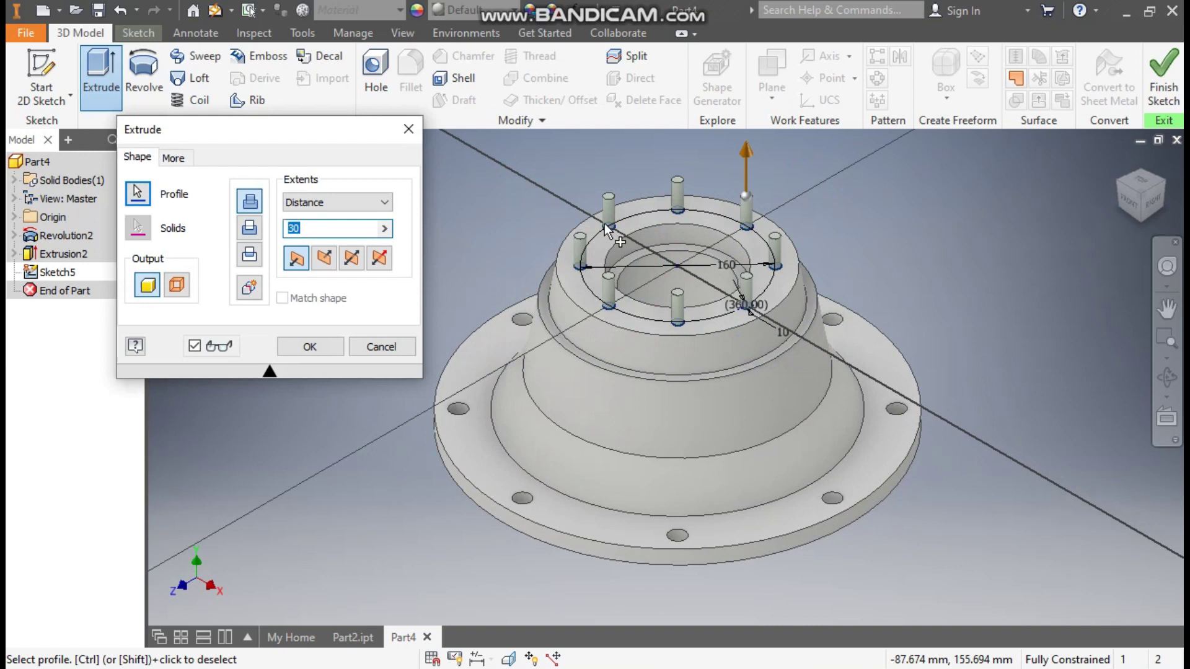
scroll(604, 223, "up", 3)
left_click(248, 229)
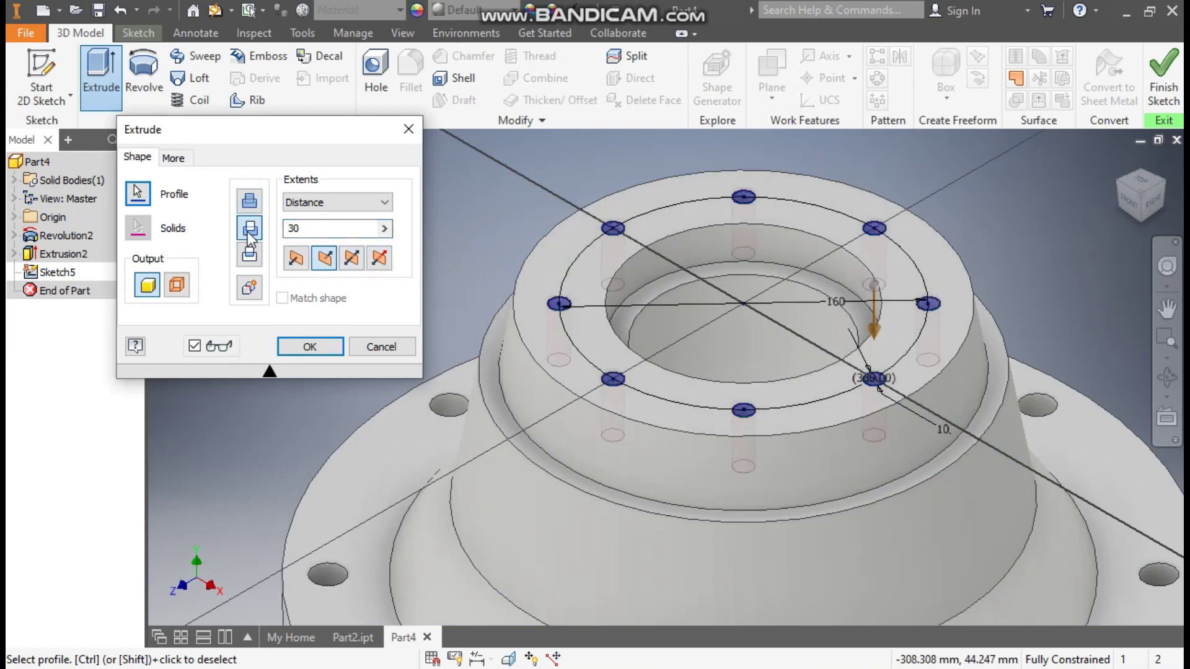
double_click(322, 229)
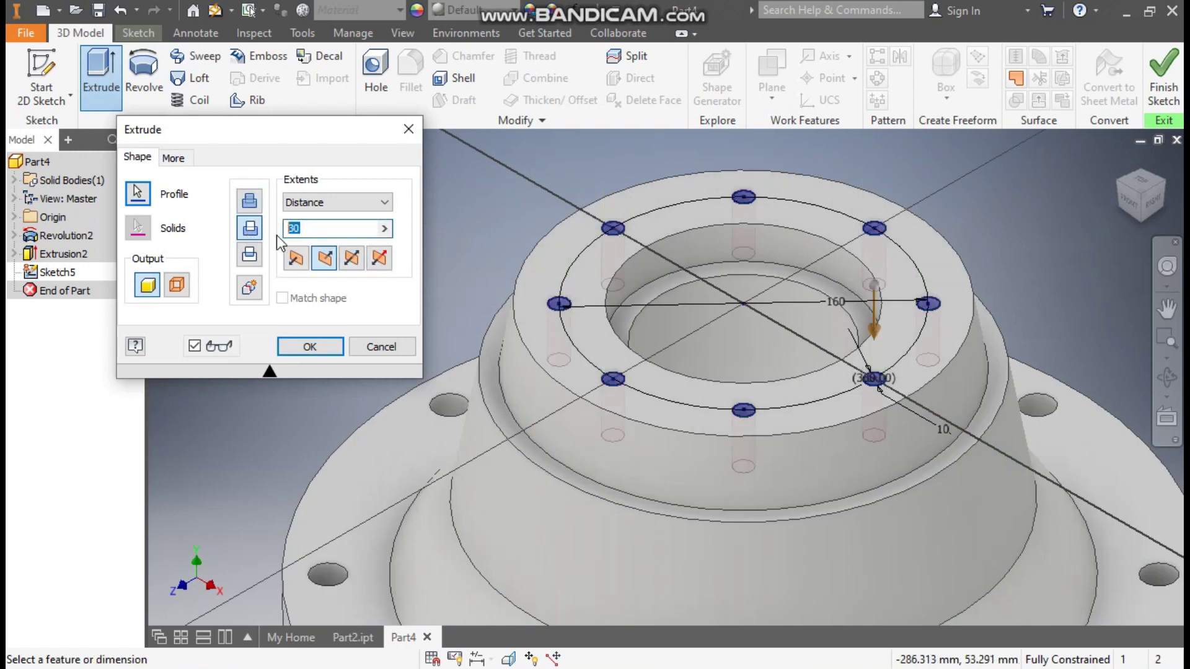
type("30")
left_click(337, 344)
scroll(540, 194, "down", 4)
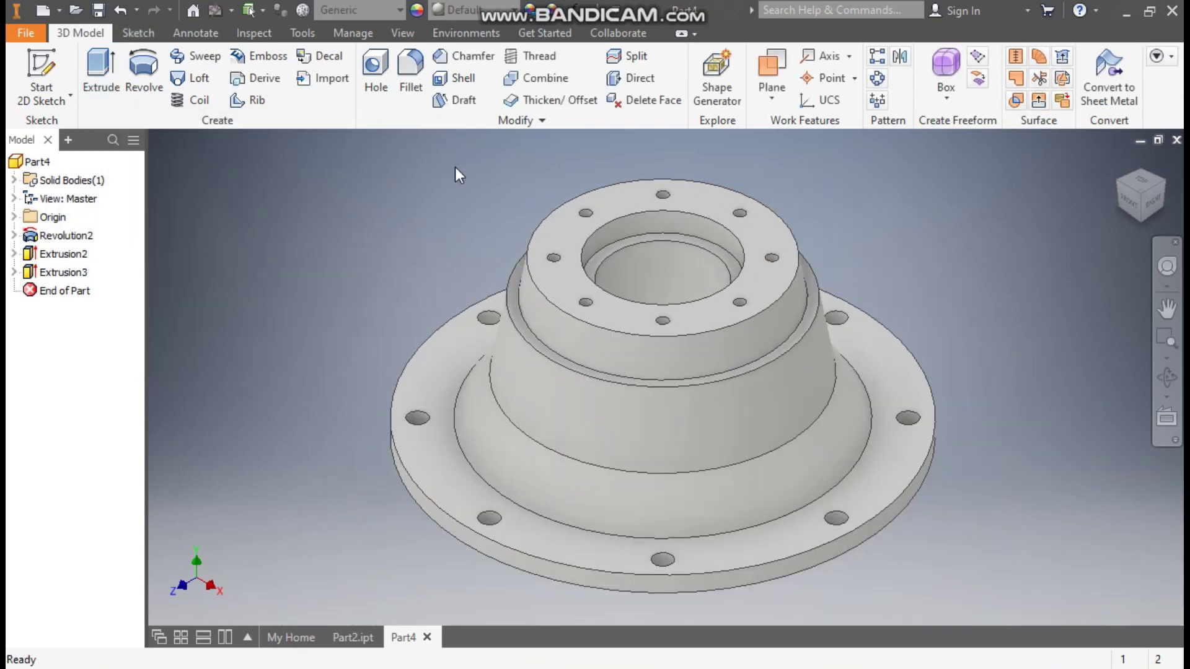
Fillet the two circular edges at the lower and upper ends of the hub's flared base with a 10 mm radius
left_click(407, 70)
left_click(236, 274)
type("10")
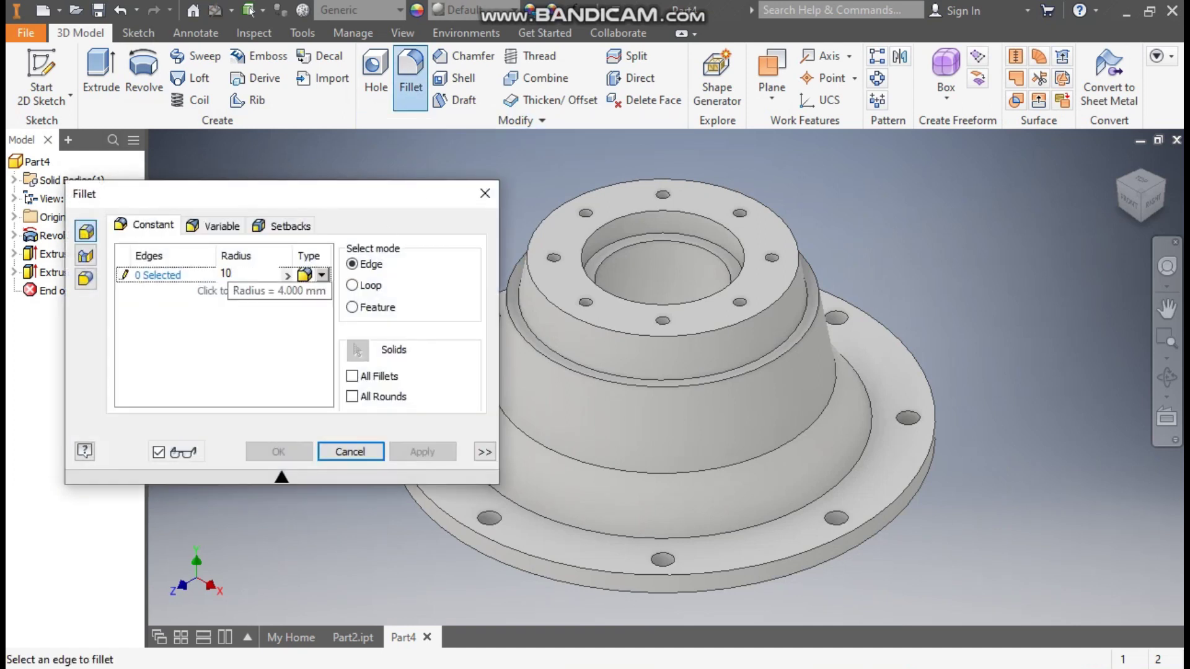
left_click(172, 279)
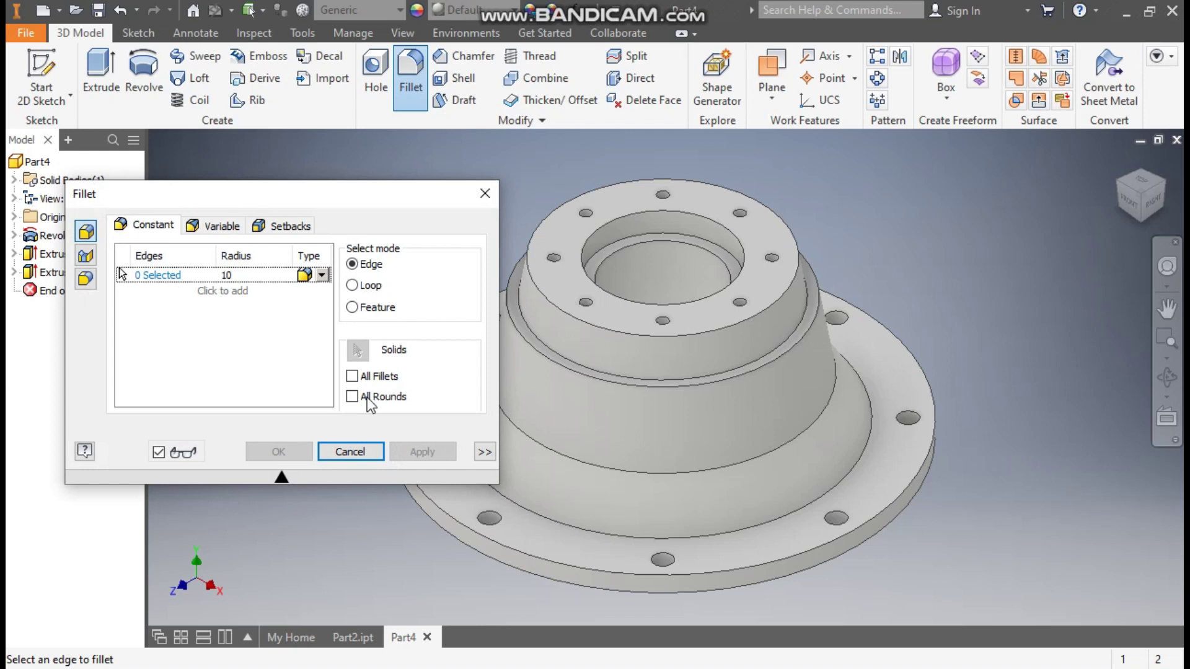
middle_click_drag(793, 418, 938, 400)
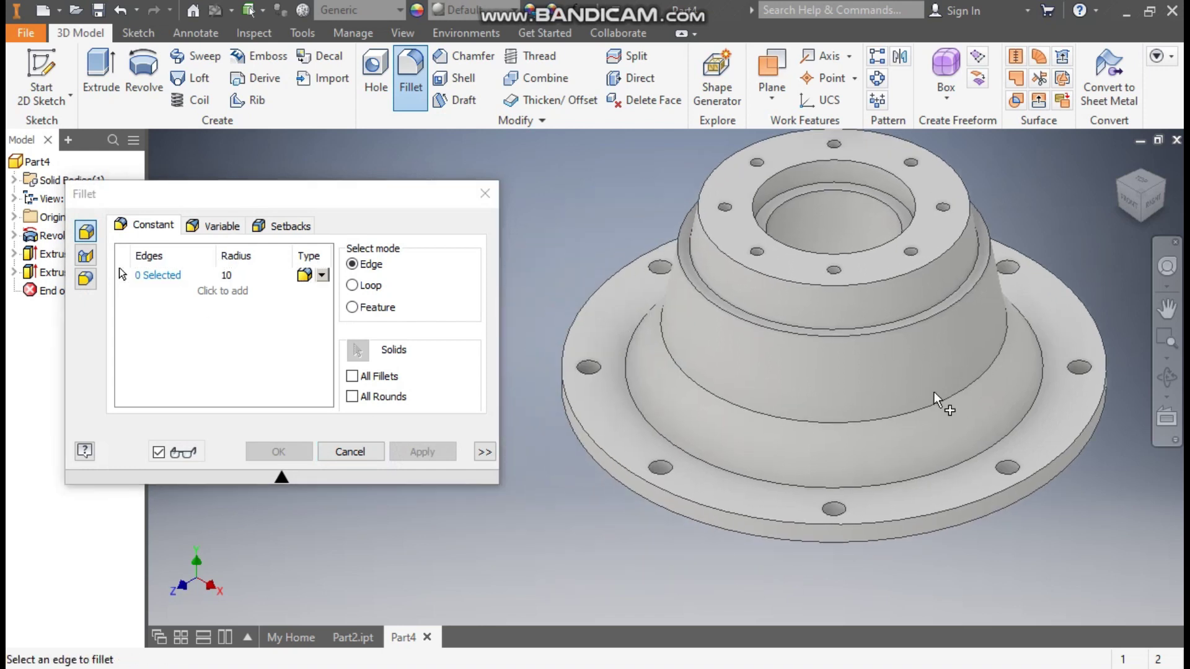
left_click(731, 403)
left_click(743, 473)
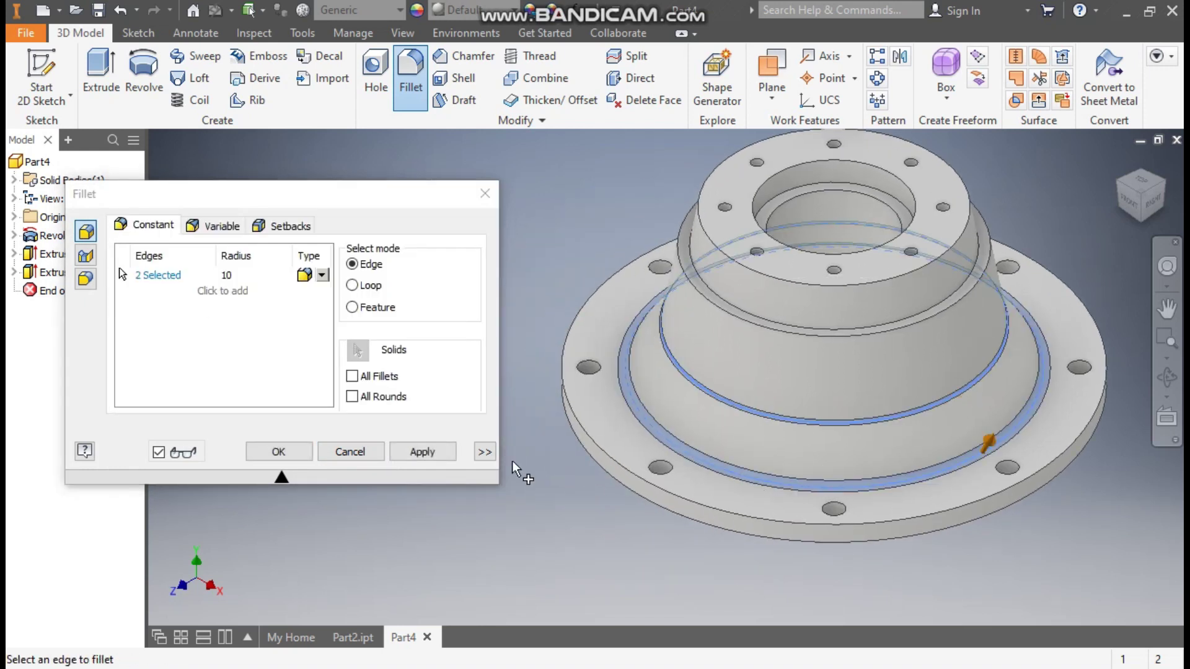
left_click(433, 449)
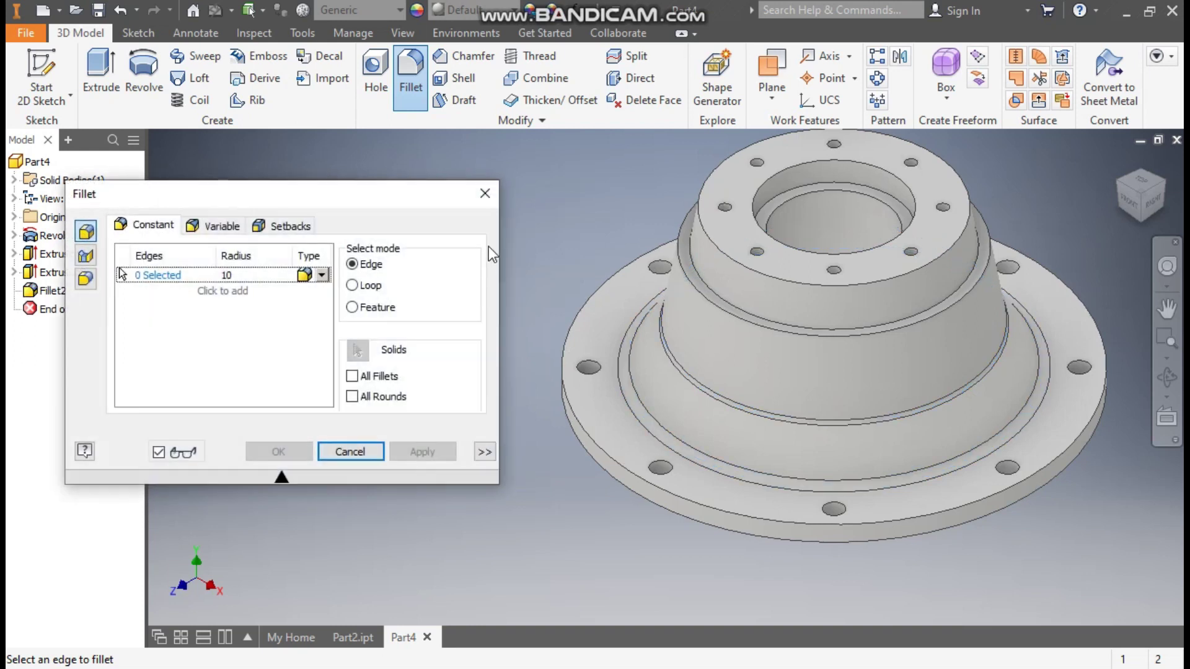
left_click(489, 192)
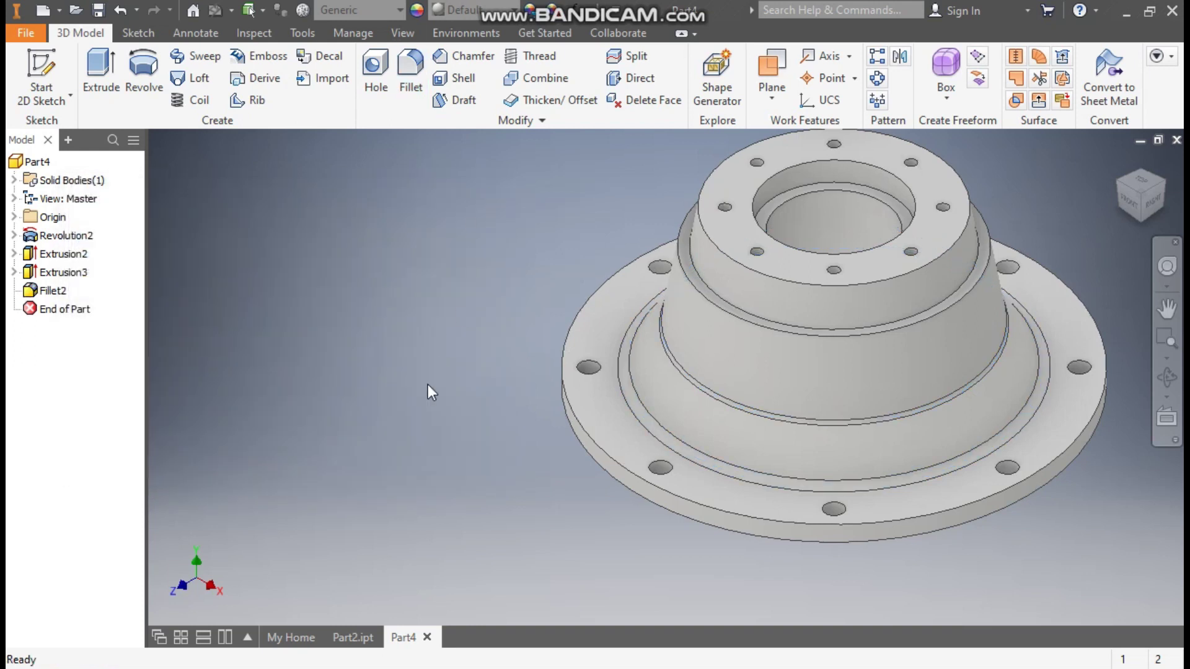
Check the finished reference model in Part2.ipt, return to Part4, and start a sketch on the flange's upper face
left_click(365, 638)
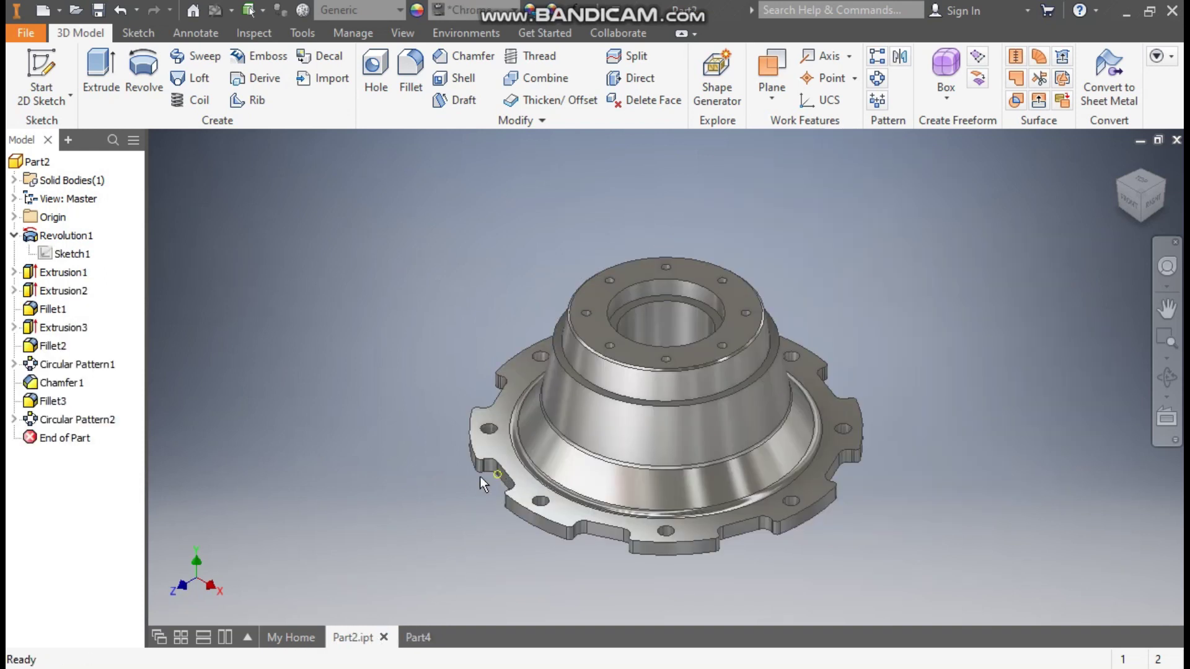
left_click(414, 637)
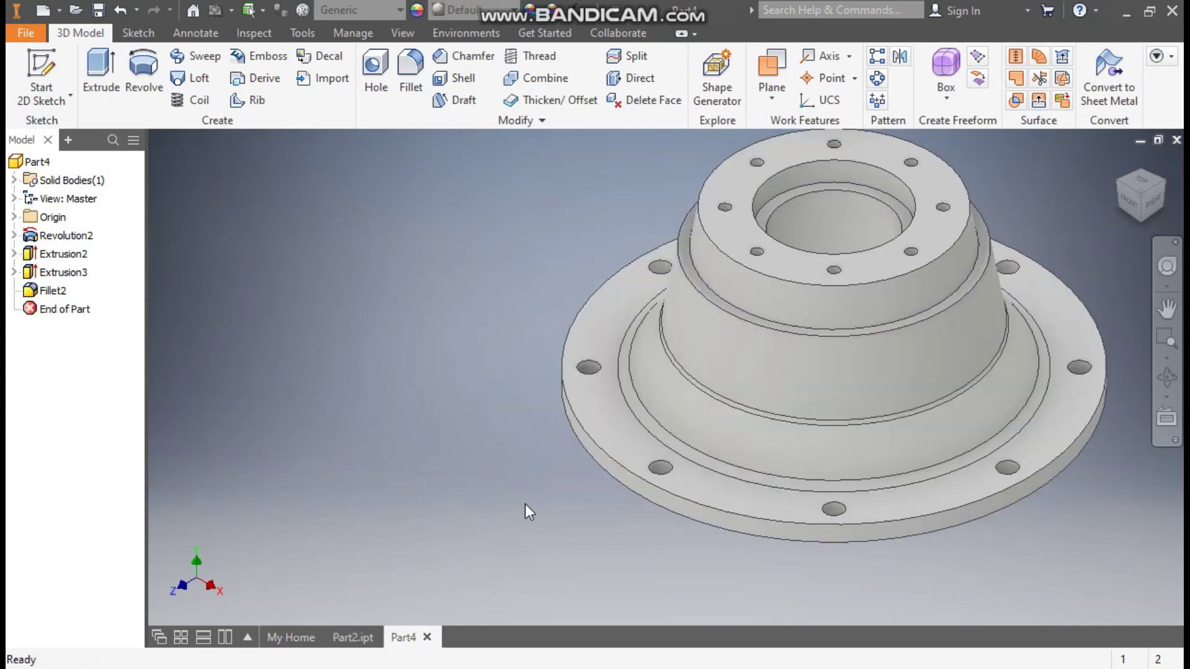
left_click(609, 403)
left_click(740, 391)
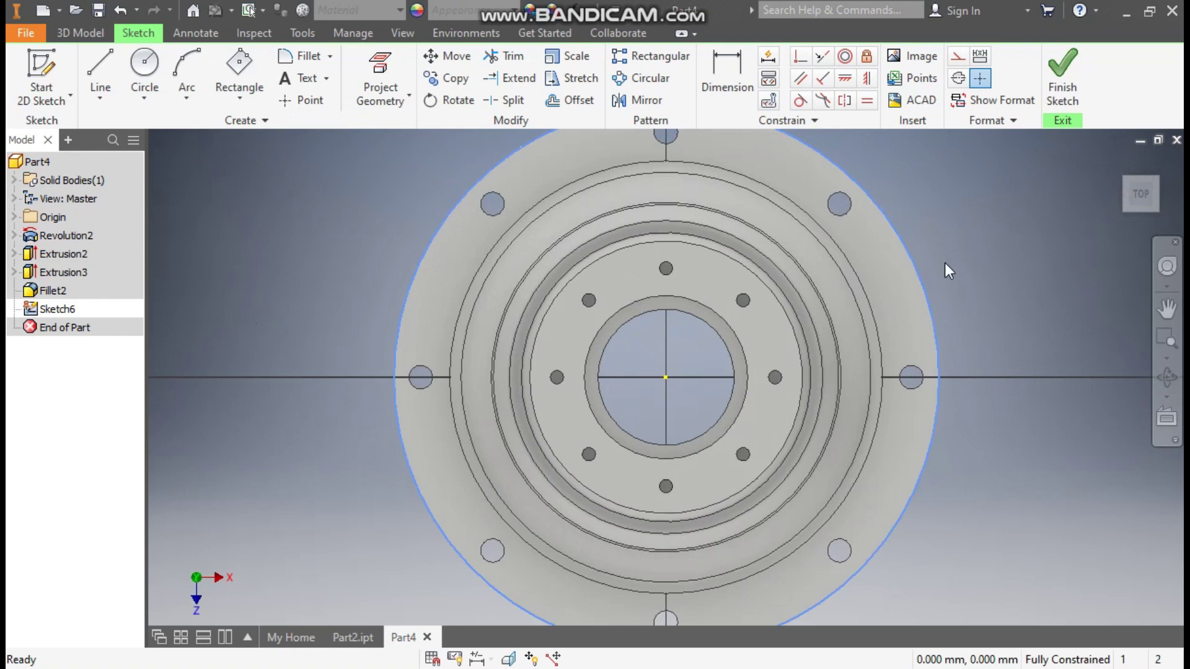
Project the flange's outer circular edge into the sketch and convert it to construction geometry
scroll(1004, 282, "down", 1)
middle_click_drag(1004, 282, 954, 279)
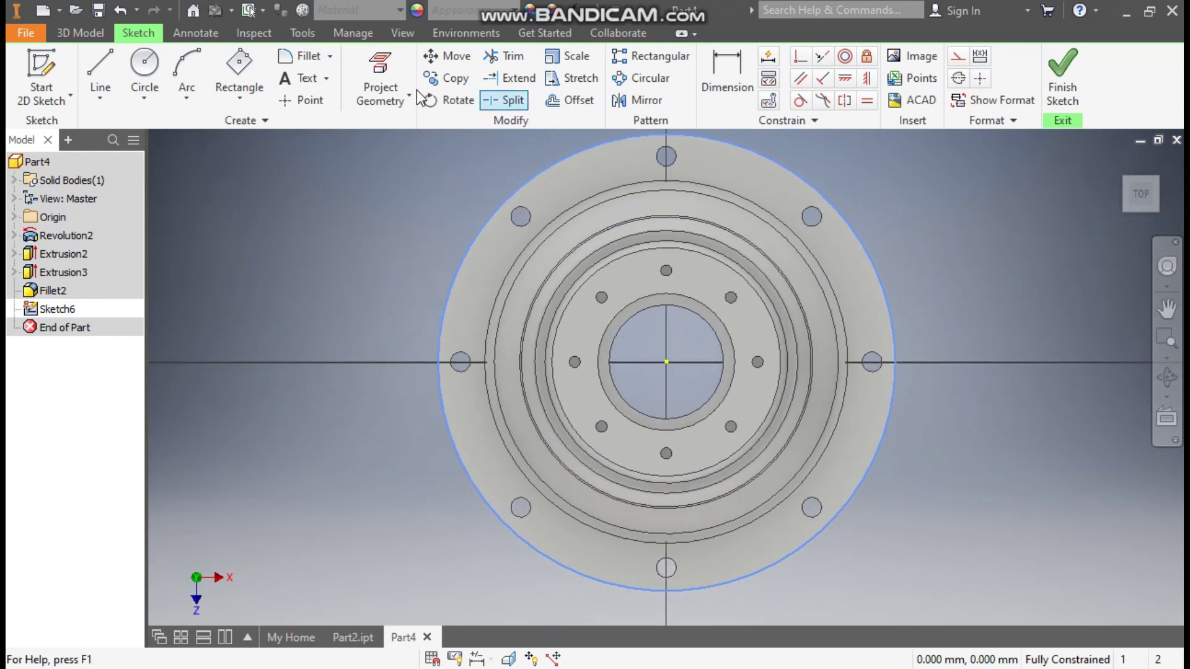
left_click(381, 73)
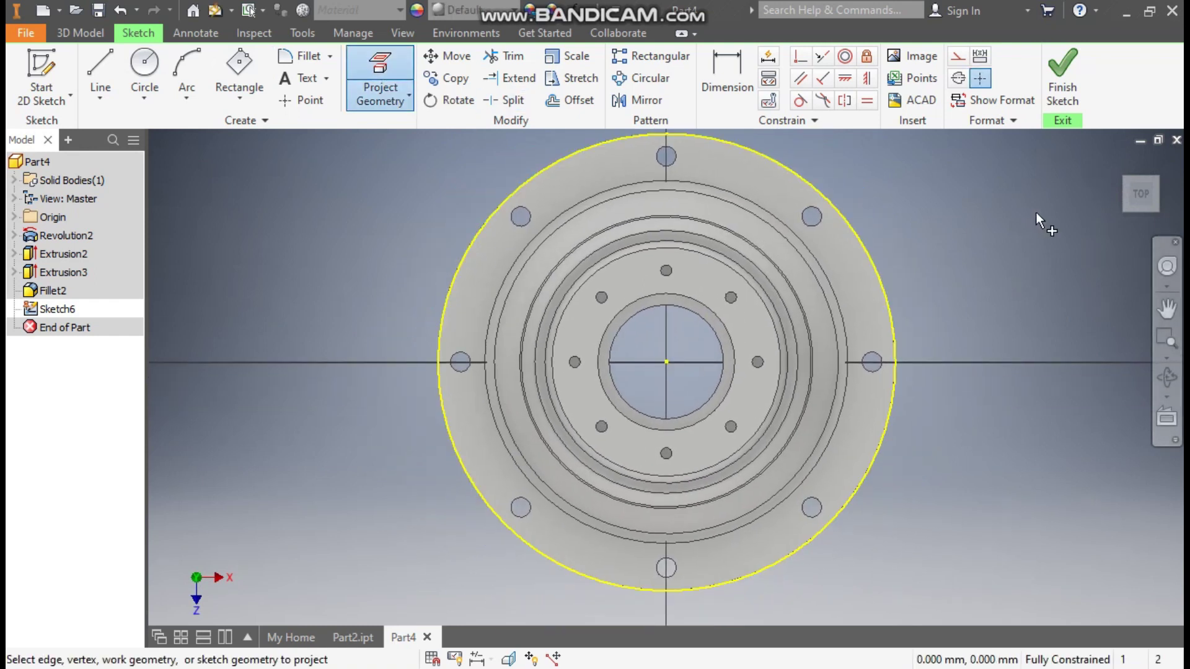
key("Escape")
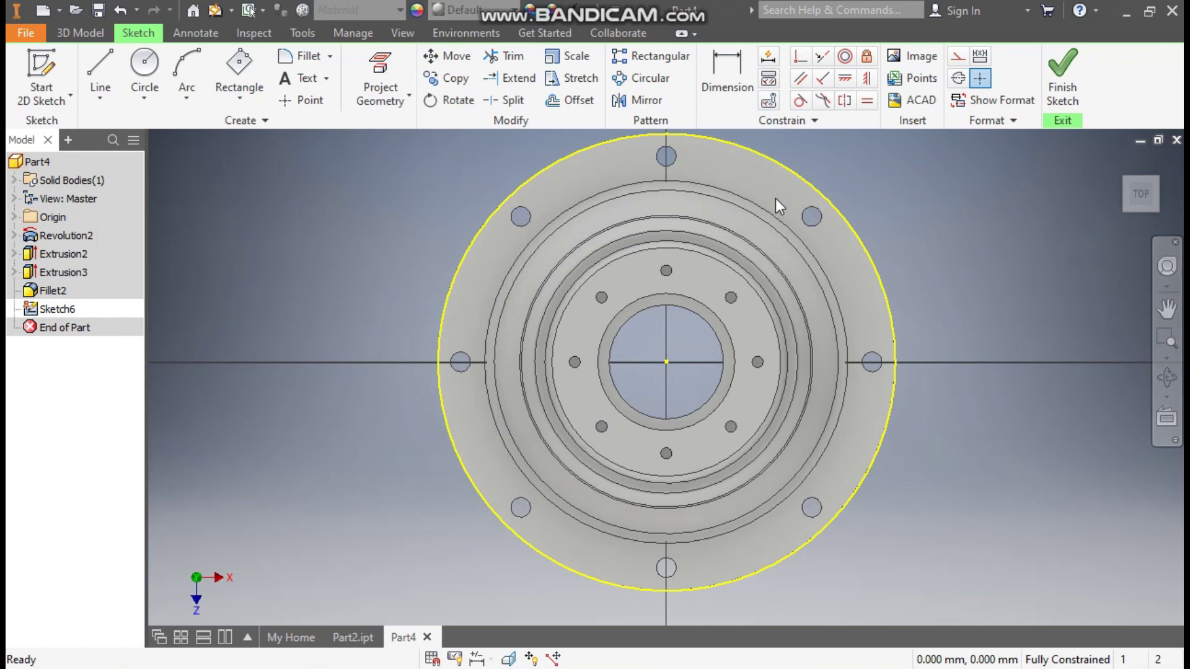
left_click(809, 180)
left_click(957, 56)
key("Escape")
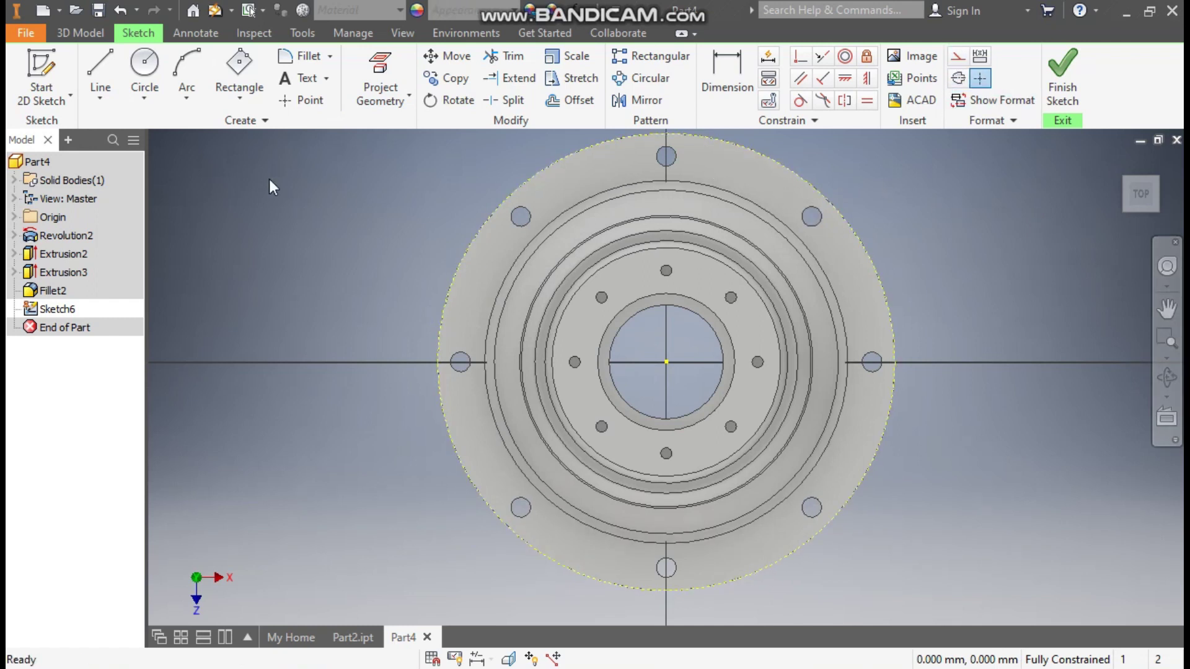
Draw a three-point centre rectangle with long sides of about 87 mm, centred on the projected outer circle between two bolt holes
left_click(236, 98)
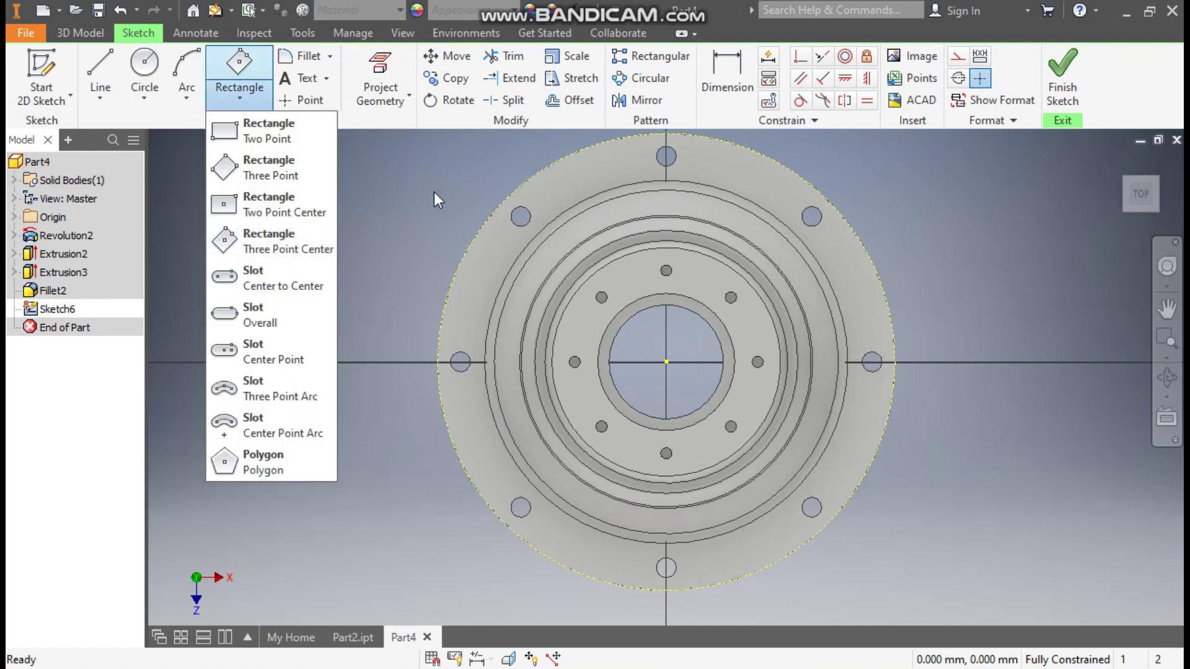
left_click(305, 242)
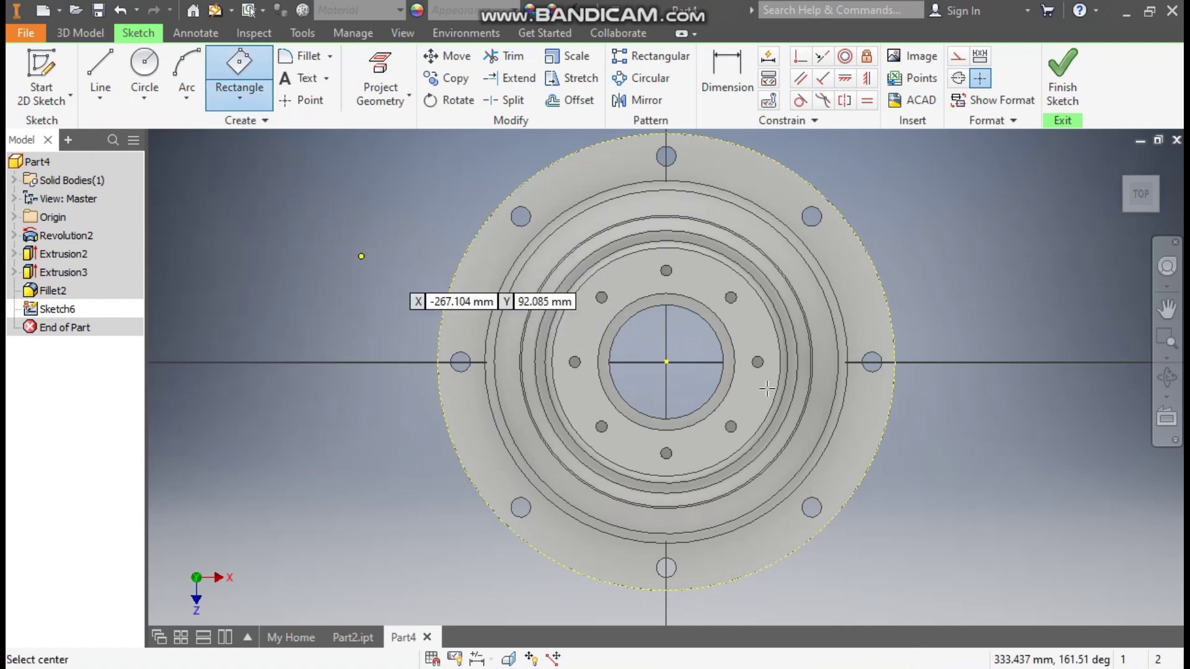
left_click(870, 256)
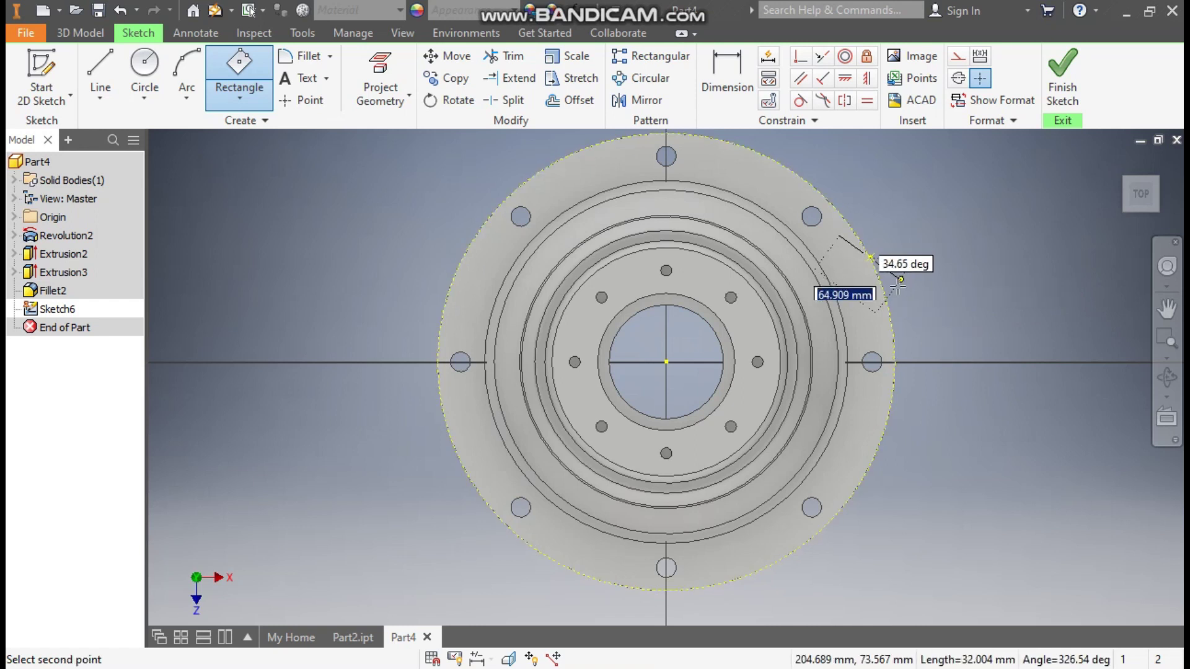
left_click(878, 306)
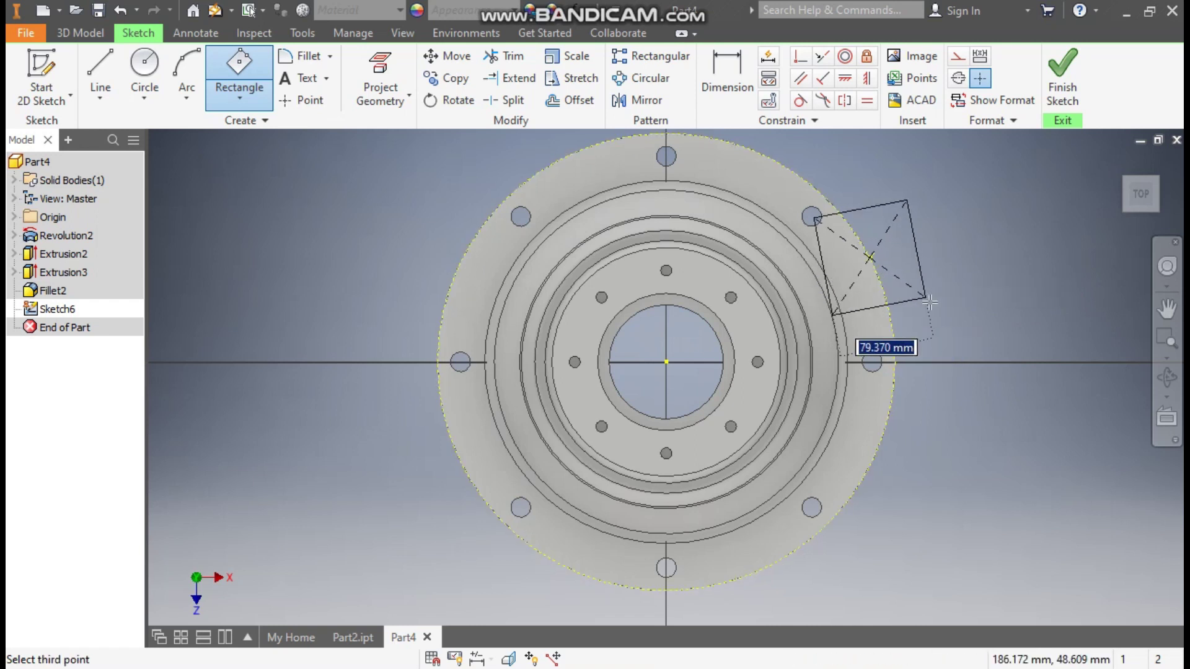
left_click(900, 255)
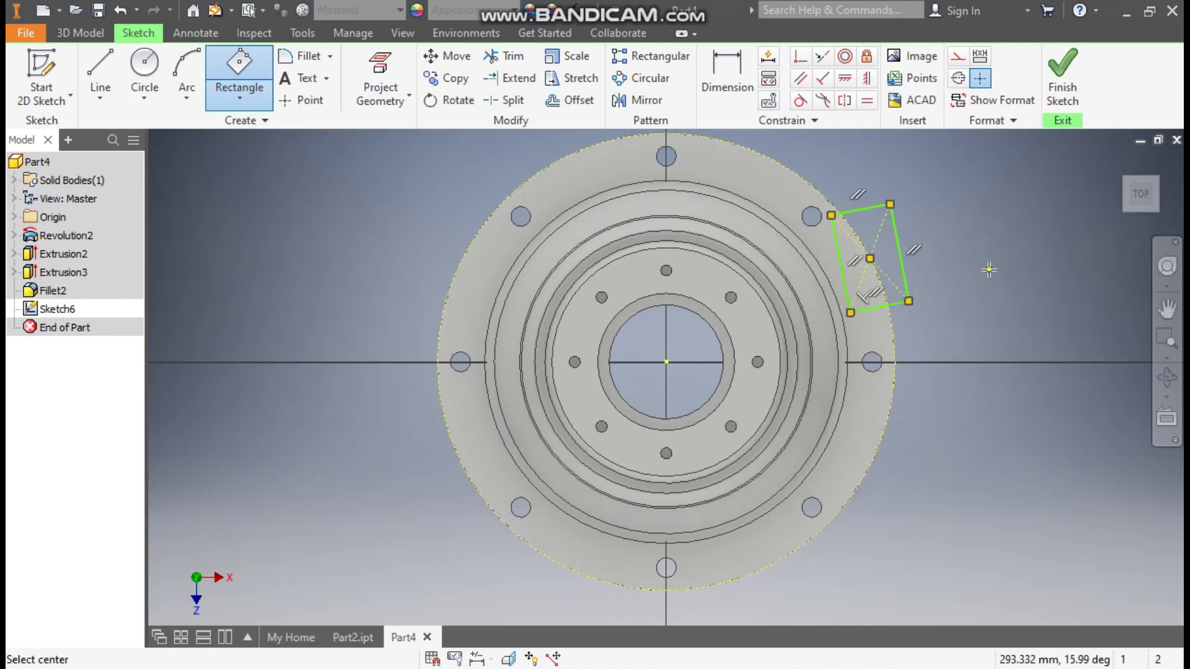
key("Escape")
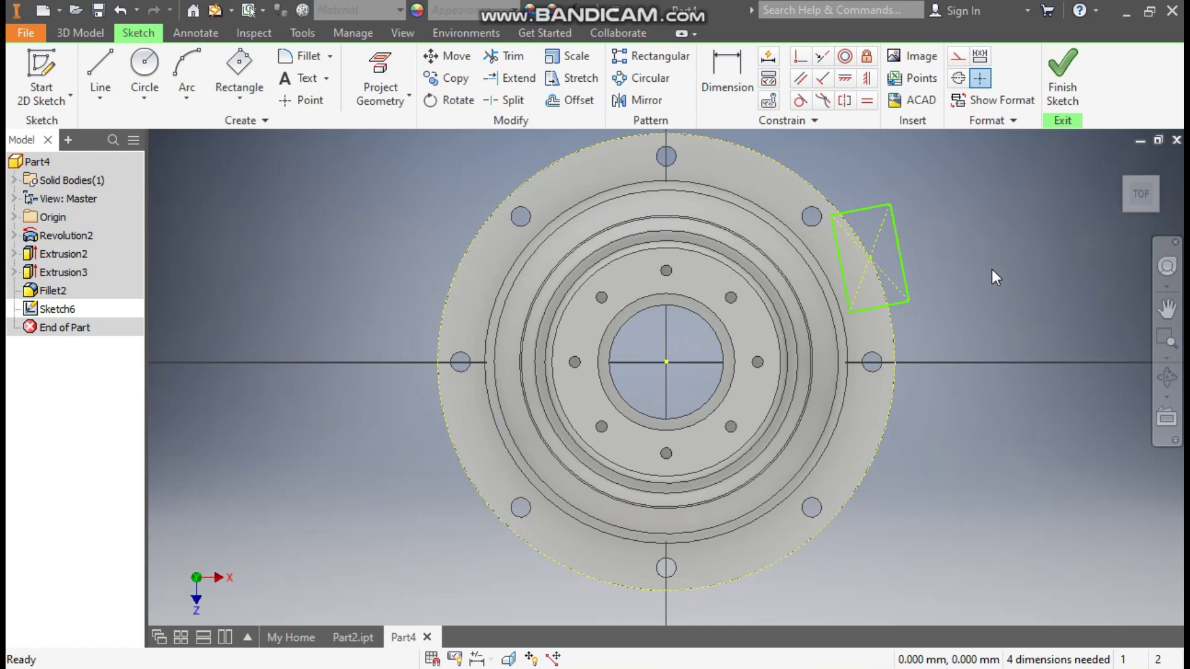
Draw construction lines from the origin to the rectangle's centre and from the origin horizontally past the flange's edge
left_click(101, 68)
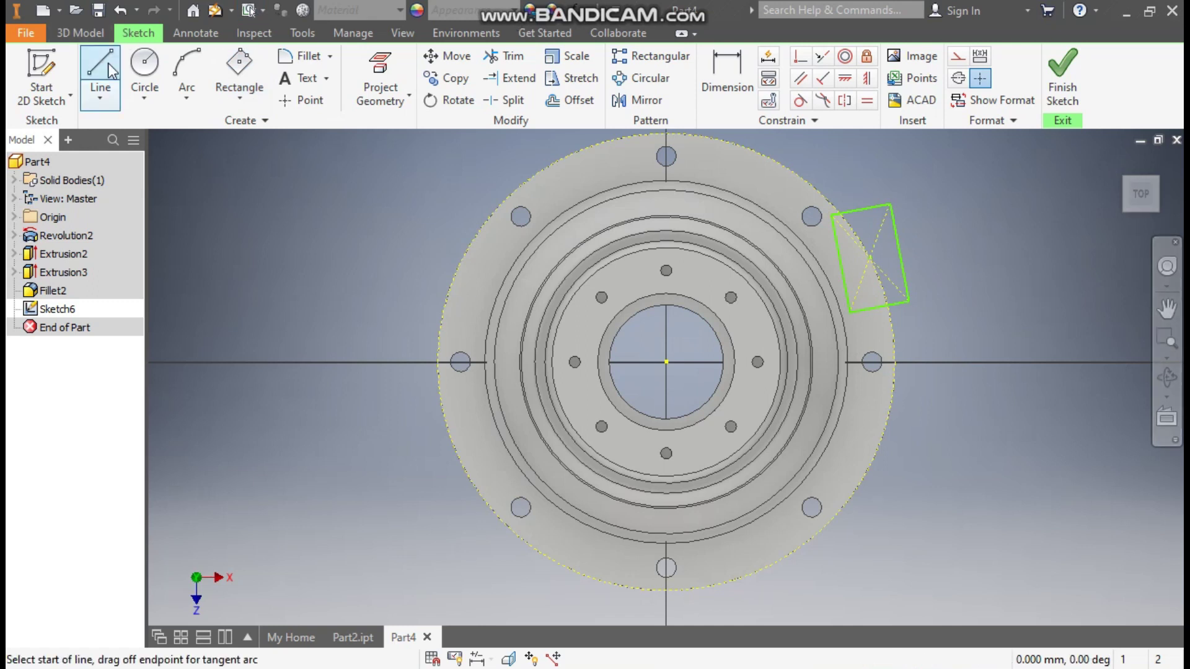
left_click(667, 362)
left_click(870, 257)
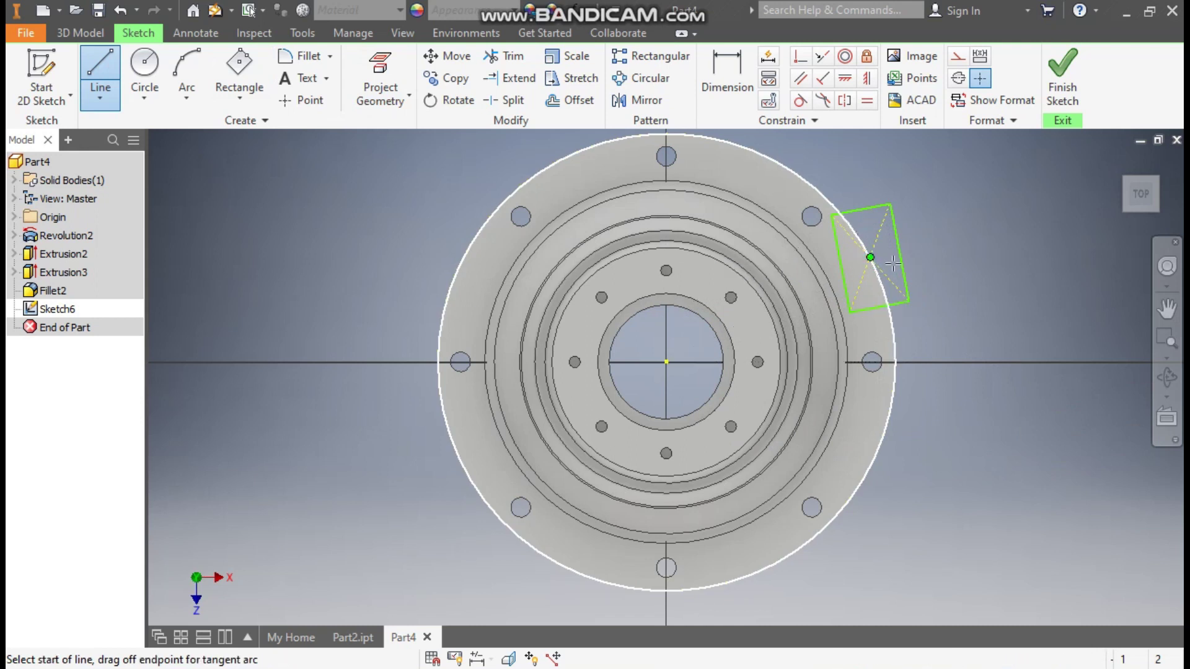
left_click(668, 362)
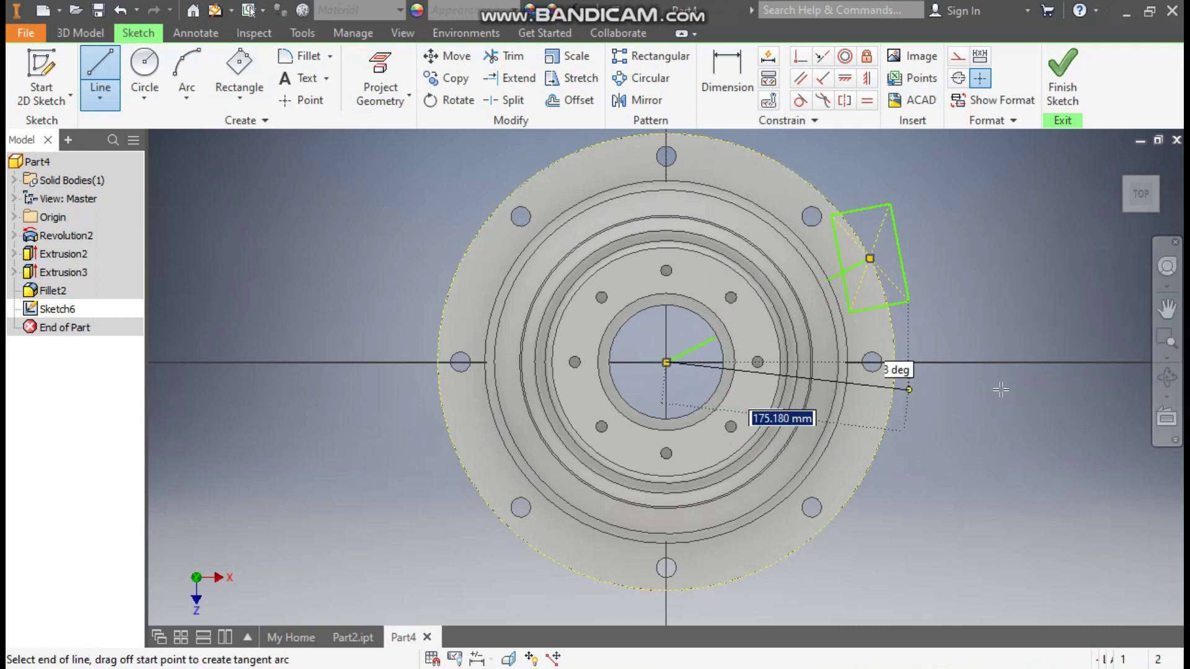
double_click(1021, 362)
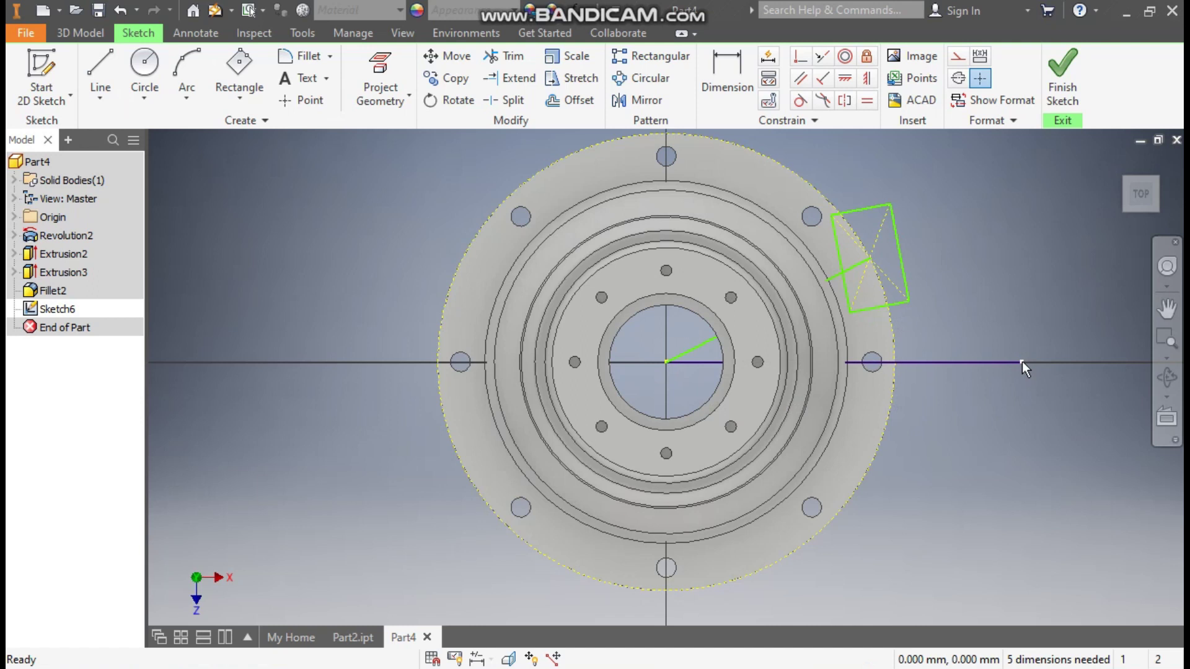
left_click(698, 349)
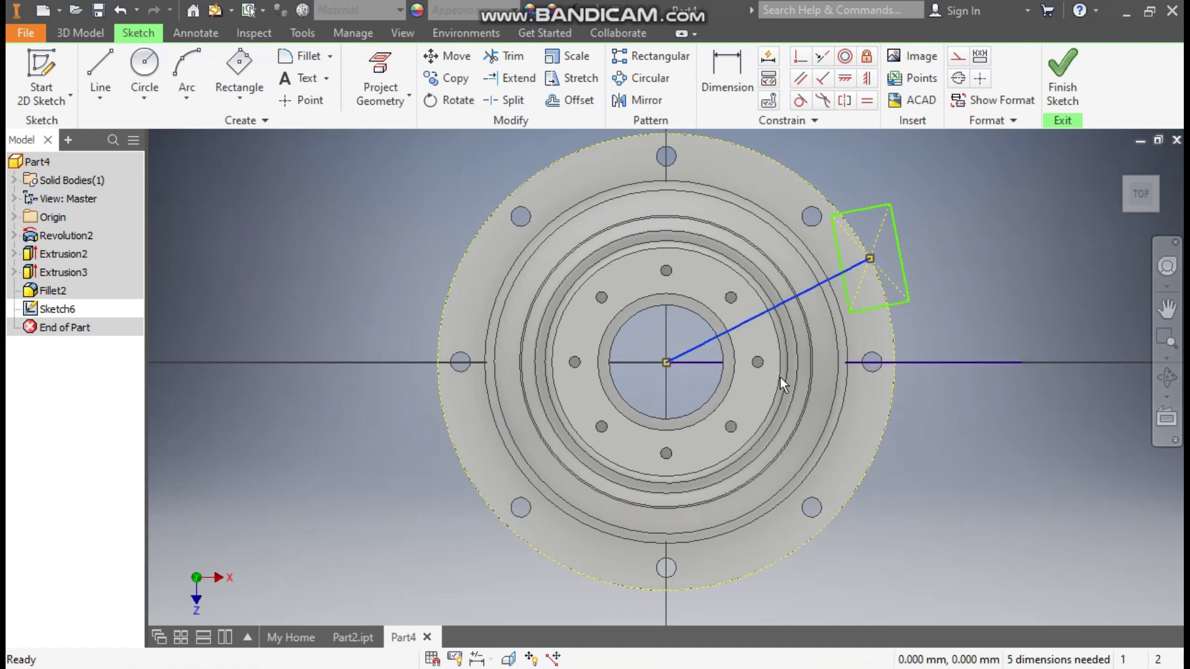
left_click(947, 361, "ctrl")
left_click(958, 56)
Dimension the angle between the two construction lines as 25 degrees
left_click(727, 77)
left_click(692, 347)
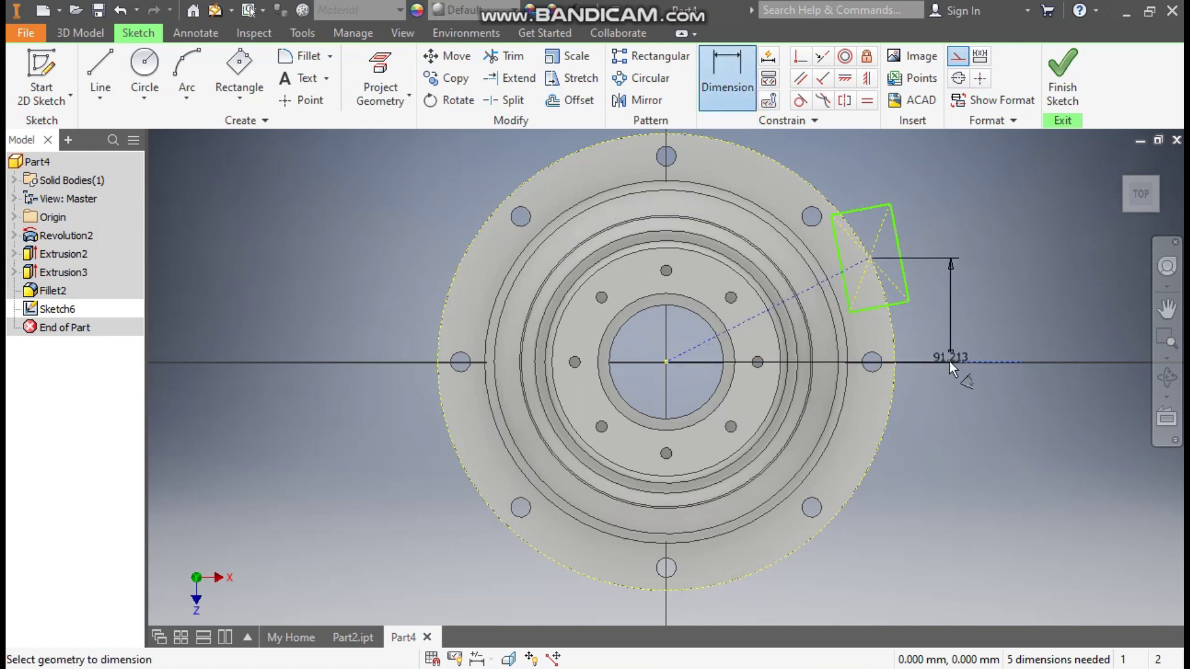
left_click(961, 313)
type("25")
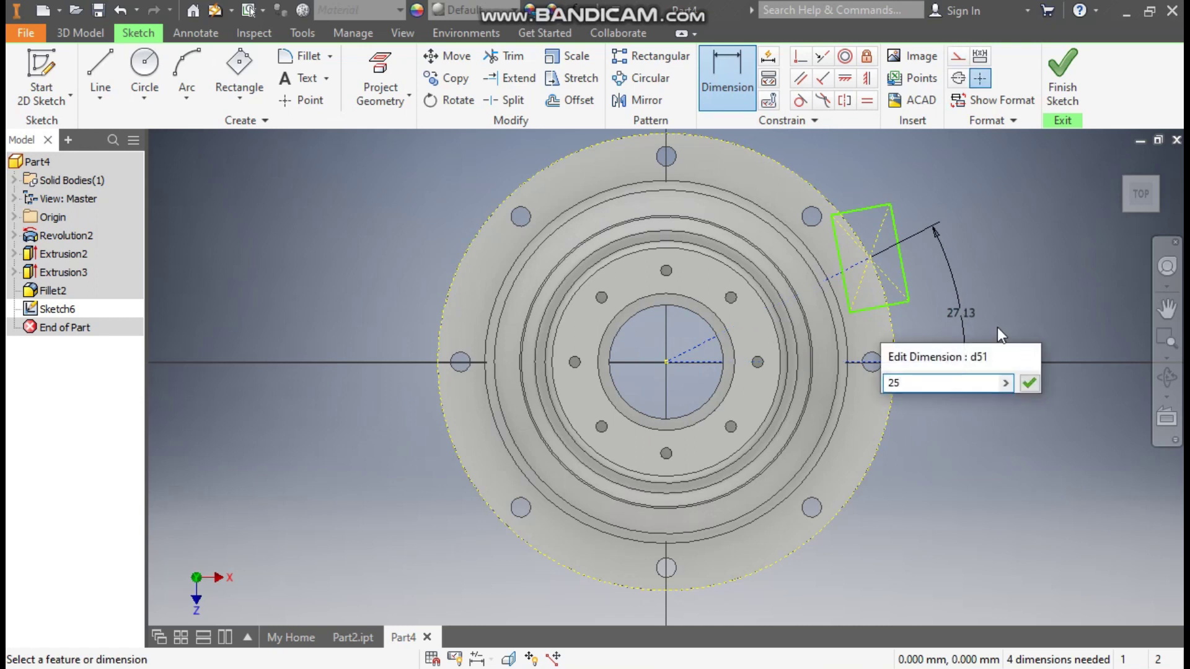
key("Return")
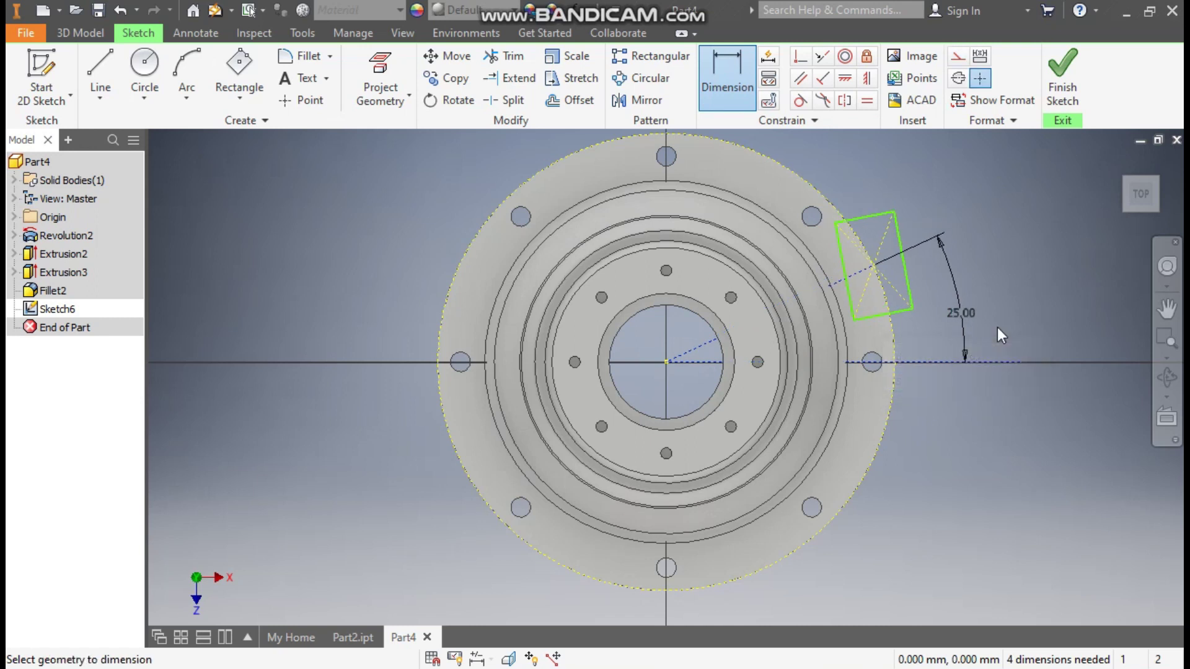
key("Escape")
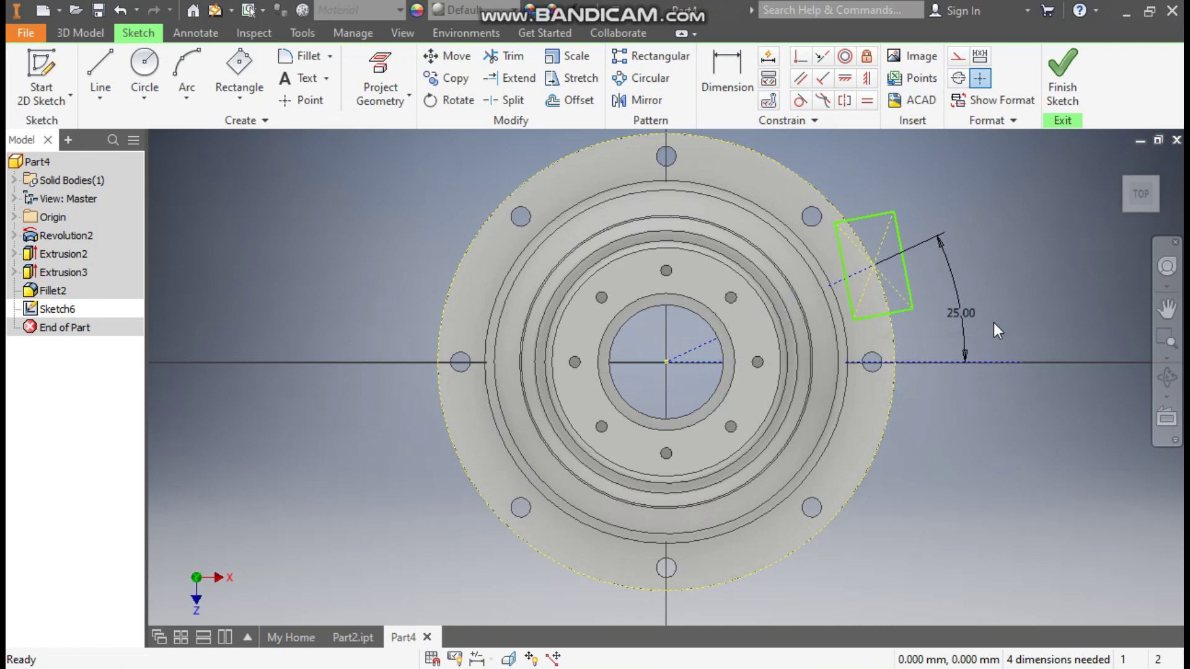
Constrain the rectangle's short side parallel to the inclined construction line
scroll(932, 243, "up", 3)
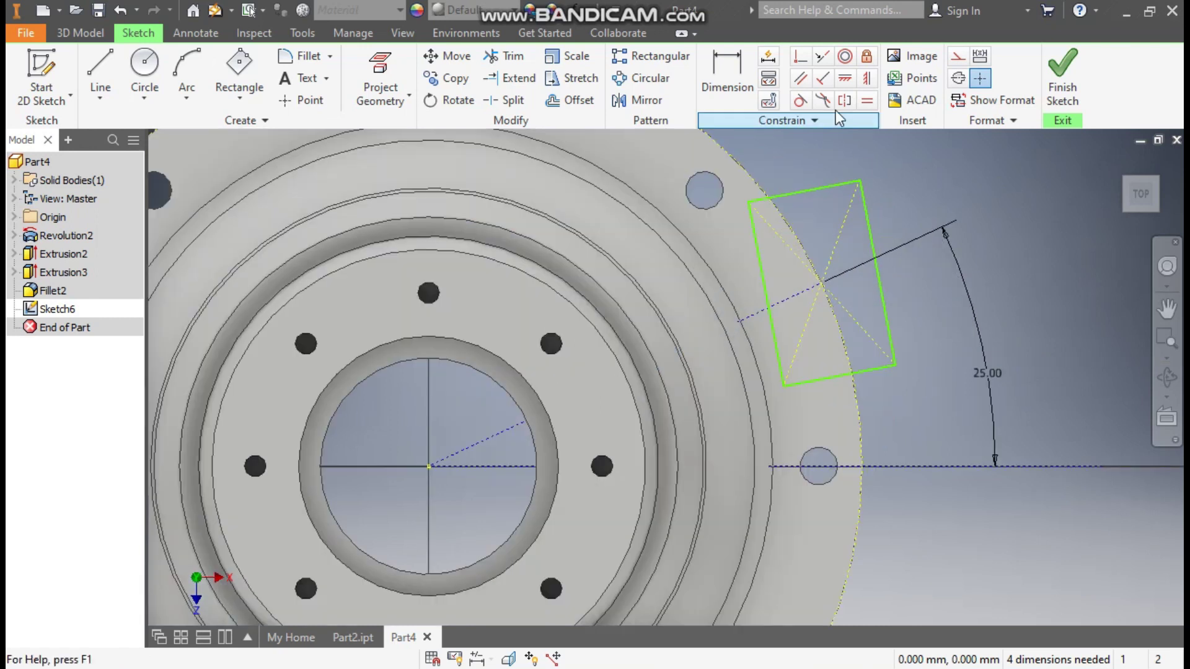
left_click(801, 78)
left_click(820, 186)
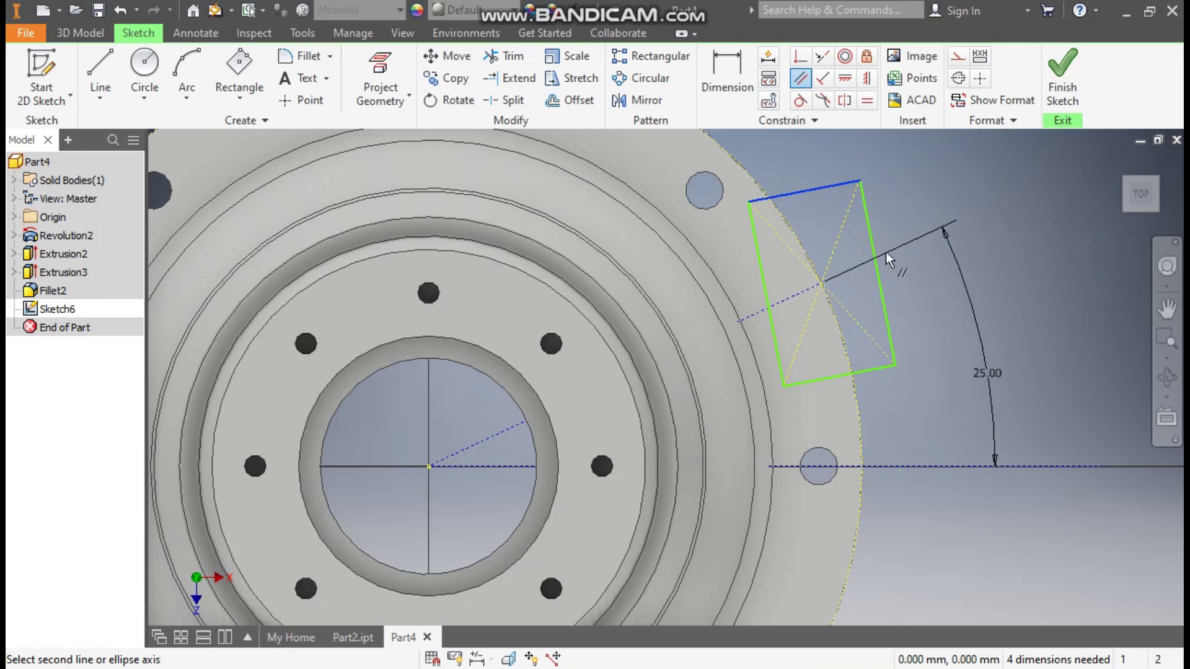
left_click(755, 314)
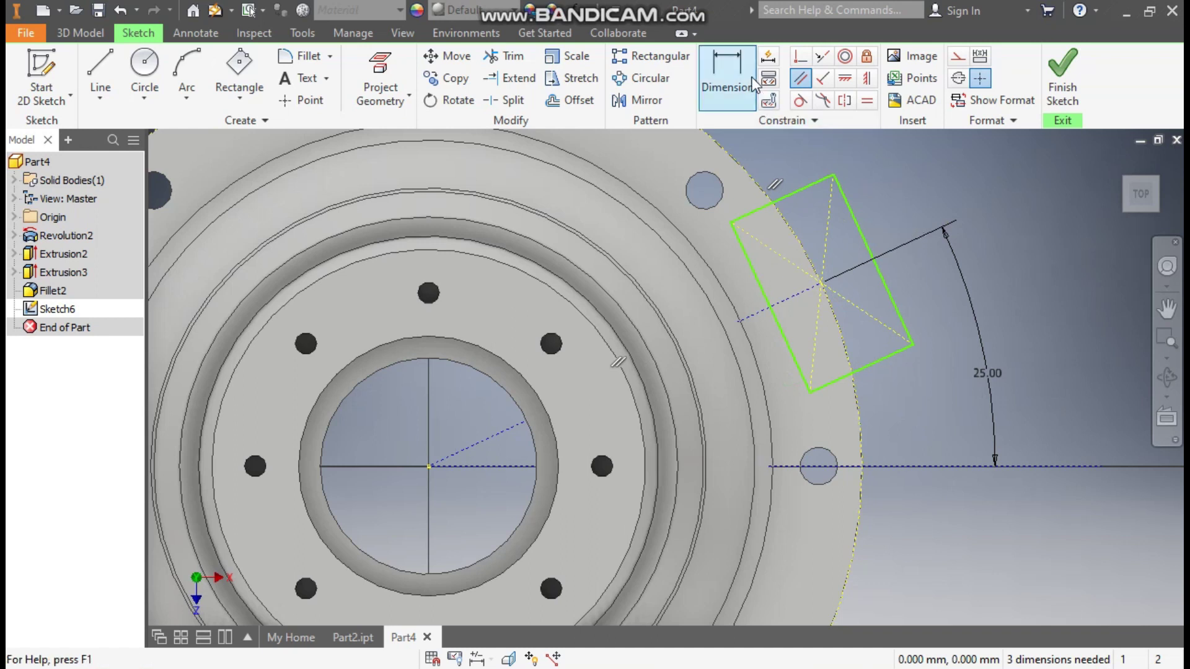
Add an aligned dimension to the rectangle's long side and set it to 60 mm
left_click(727, 74)
left_click(859, 221)
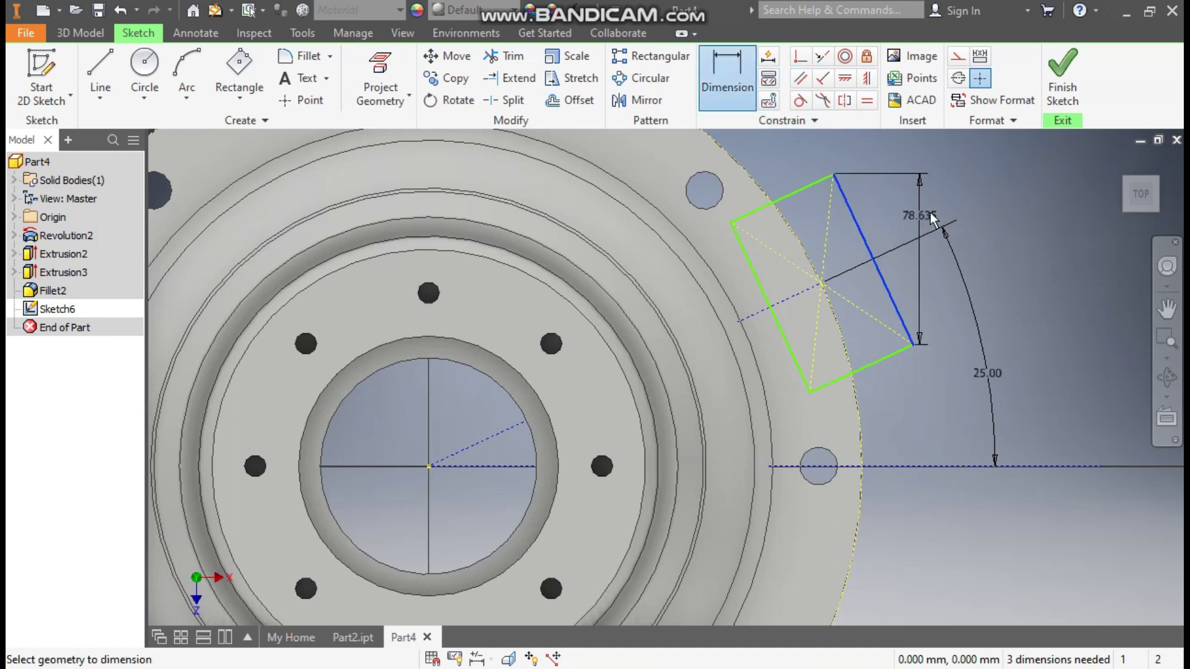
right_click(960, 199)
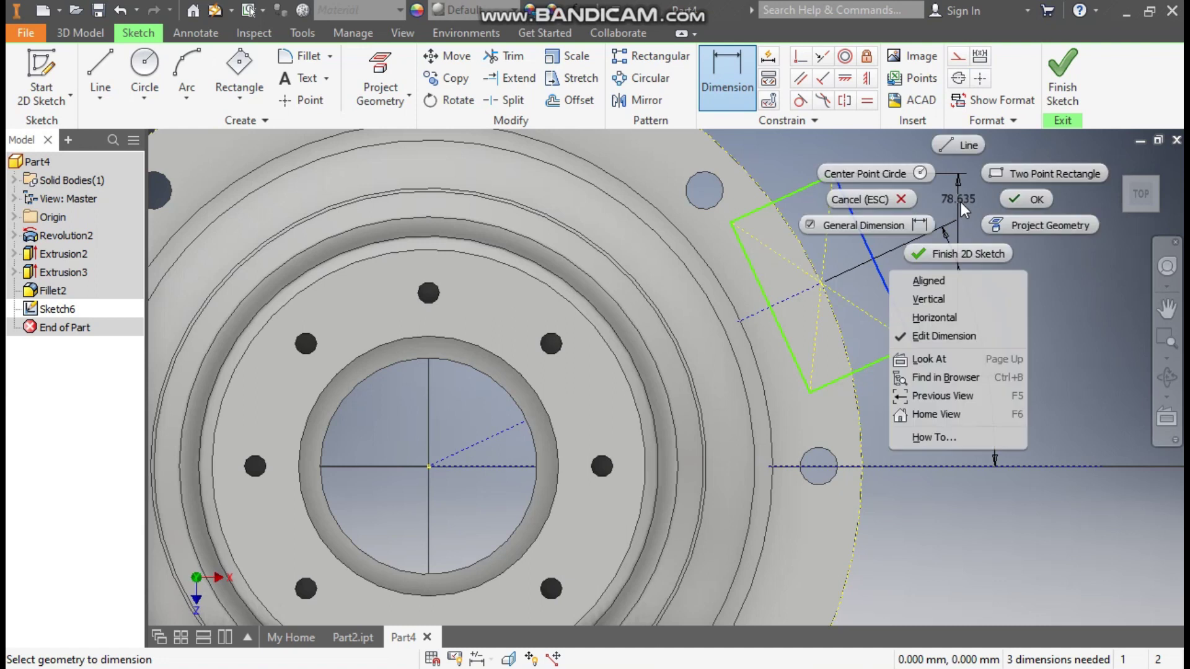
left_click(967, 284)
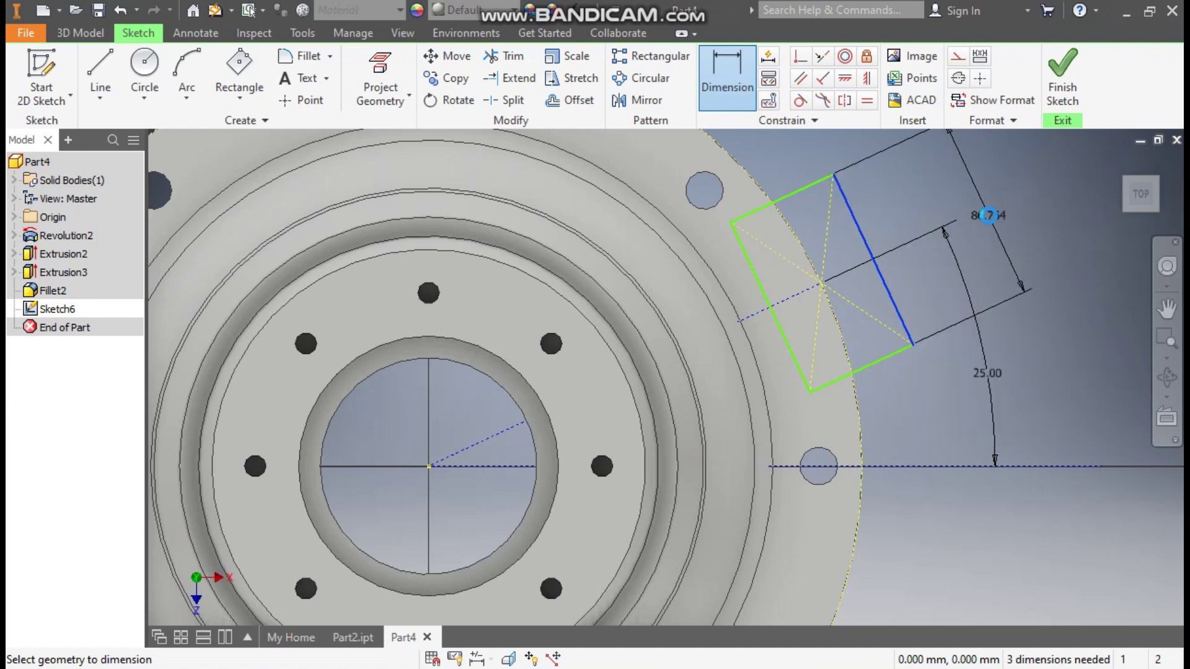
left_click(1009, 259)
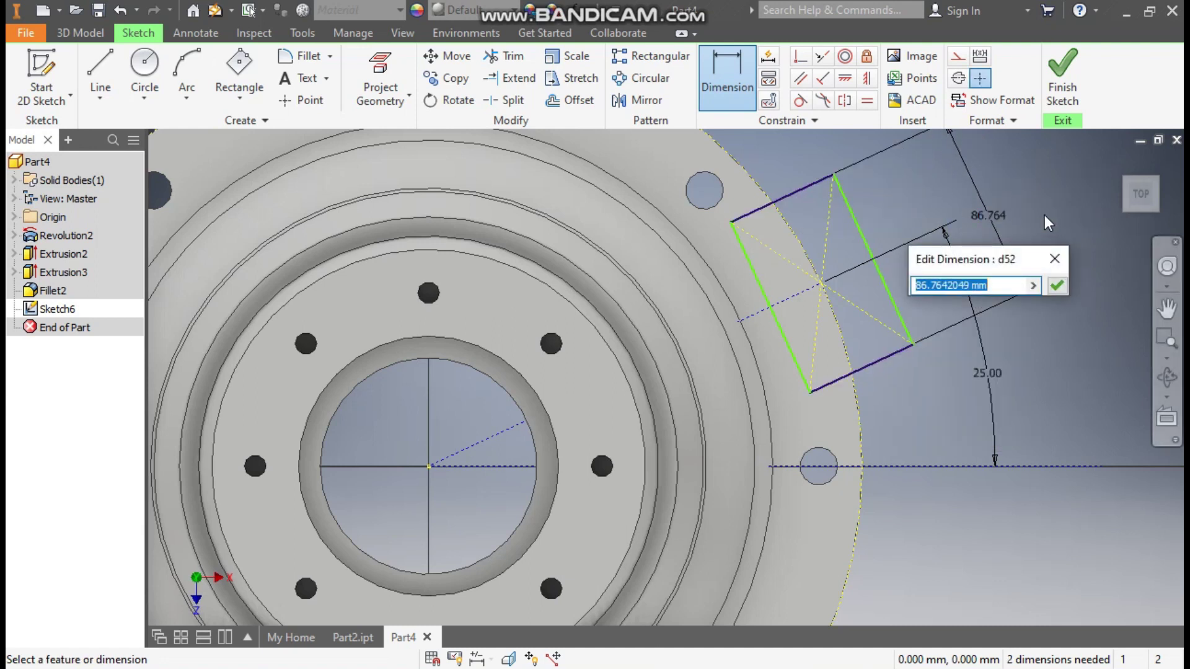
type("60")
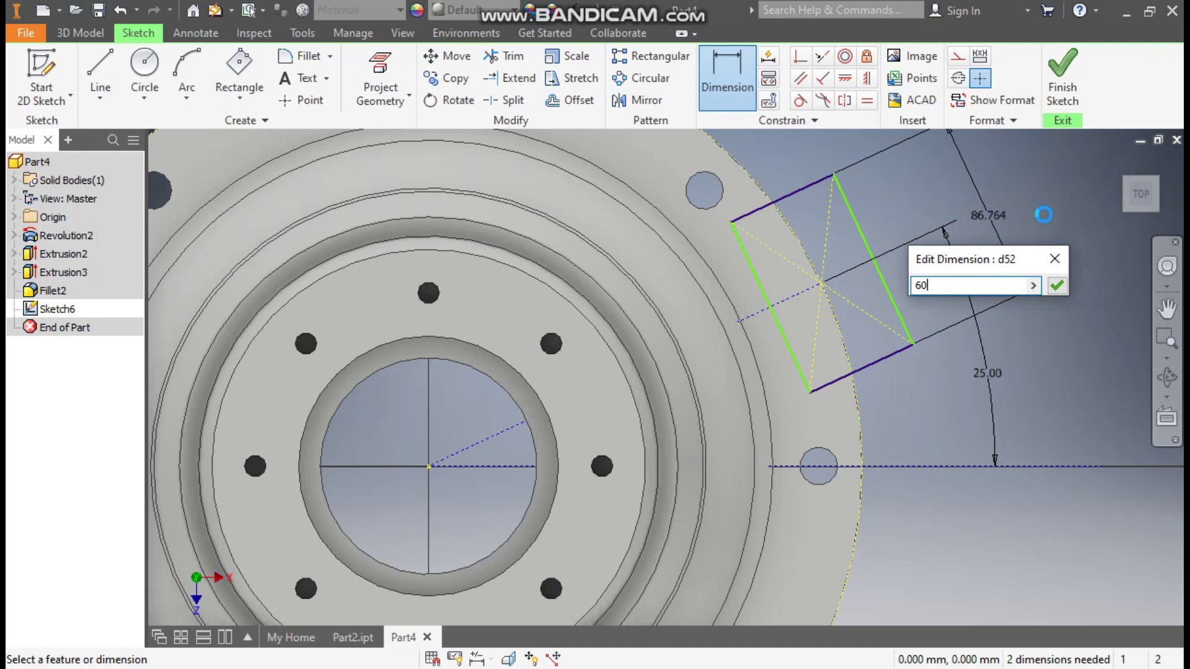
key("Return")
Add an aligned dimension to the rectangle's short side and set it to 40 mm
left_click(815, 215)
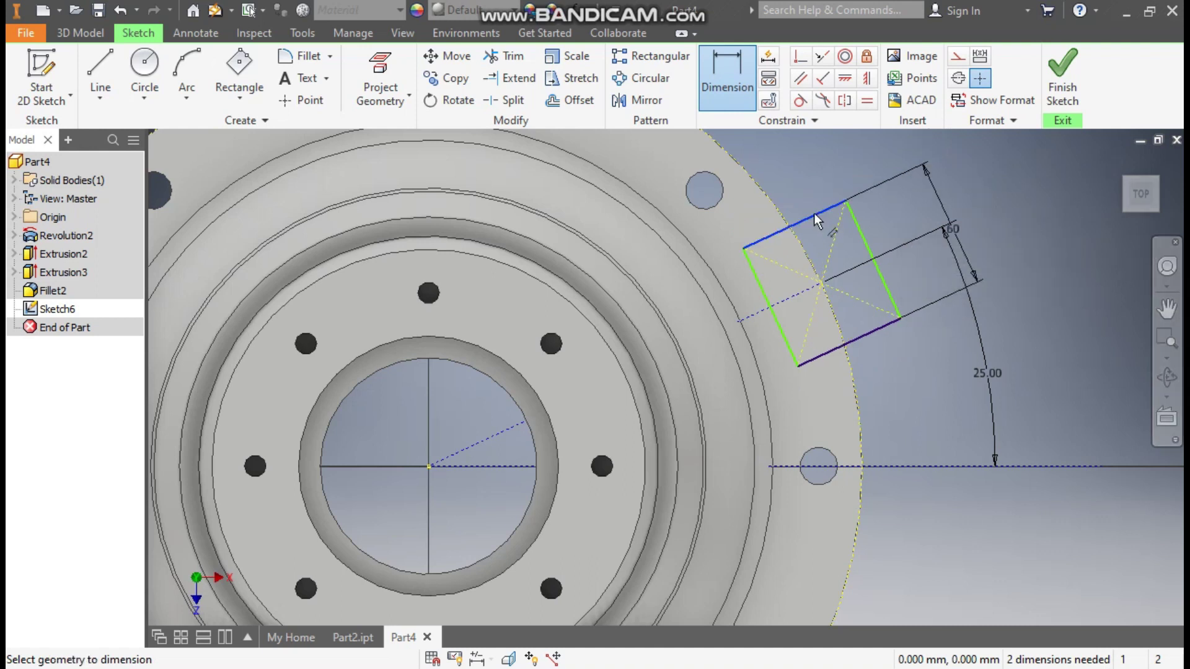
right_click(795, 172)
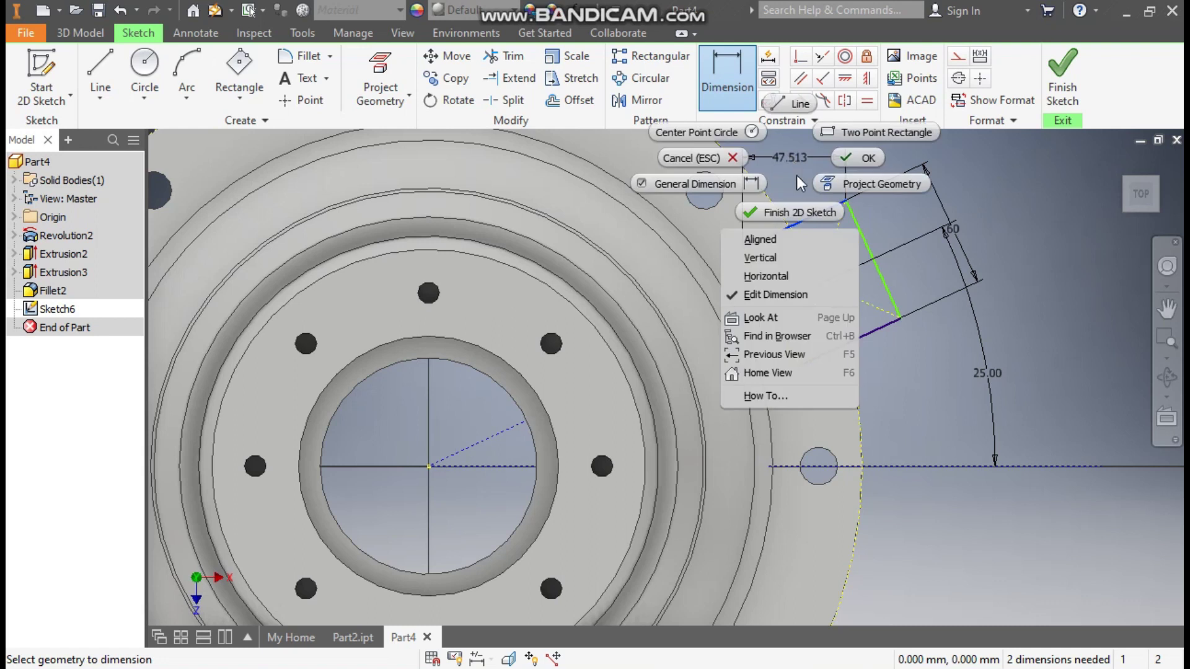
left_click(757, 239)
left_click(807, 177)
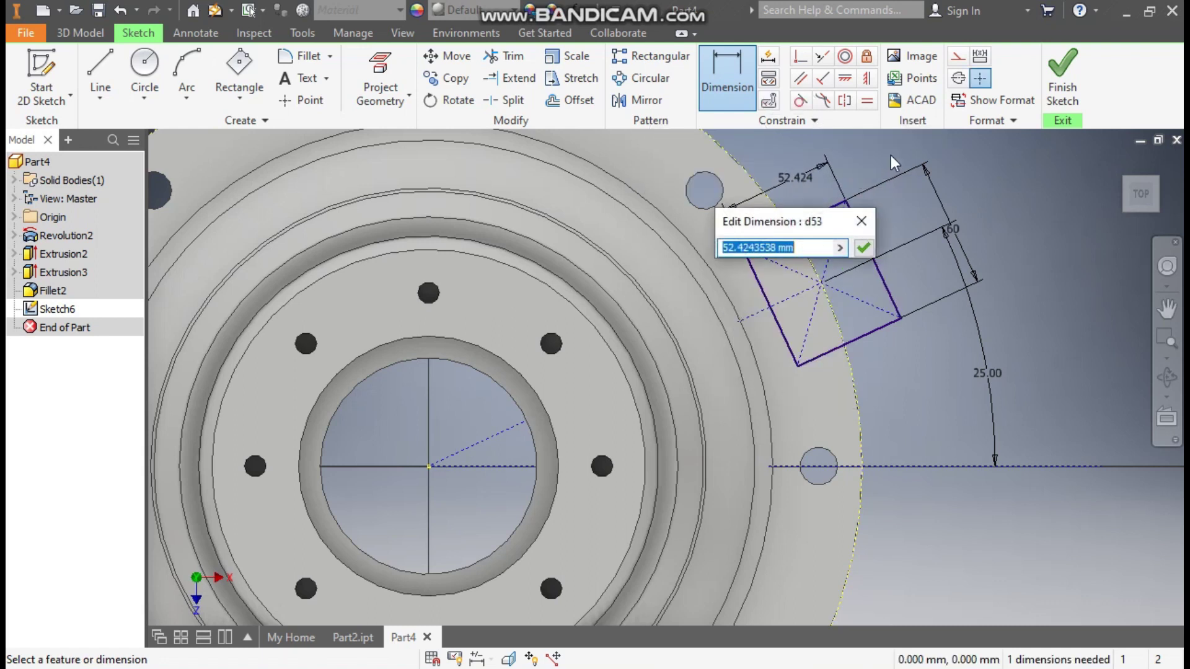
type("40")
key("Return")
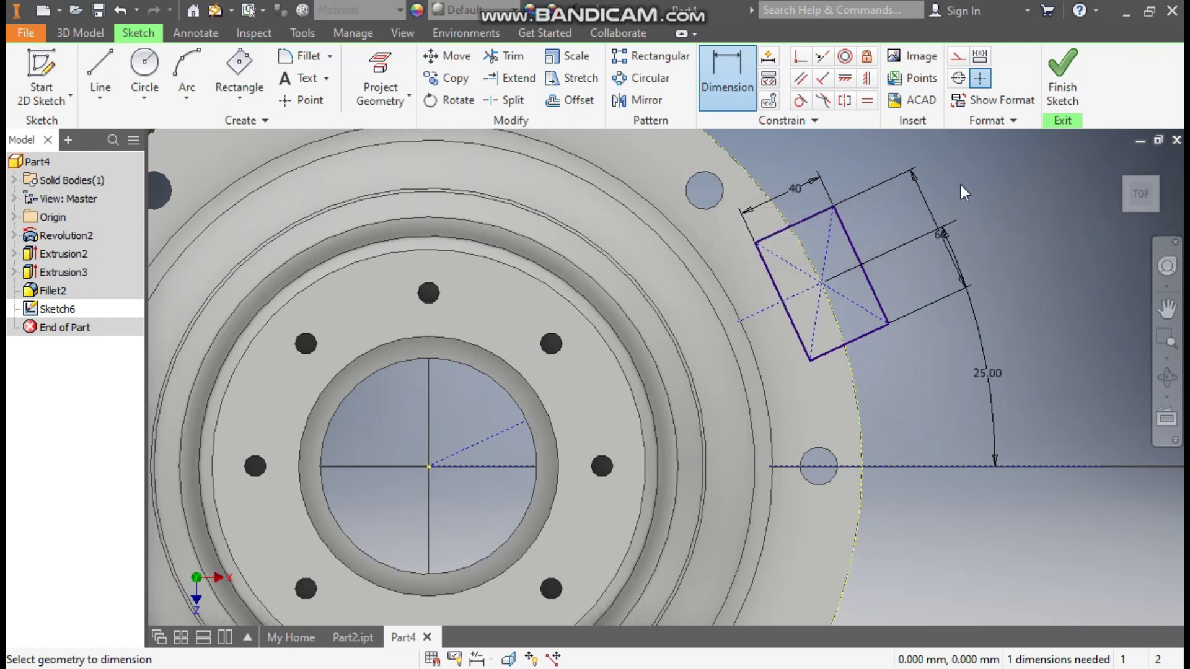
Extrude the rectangle 30 mm downward as a cut to make a notch in the flange rim
left_click(80, 33)
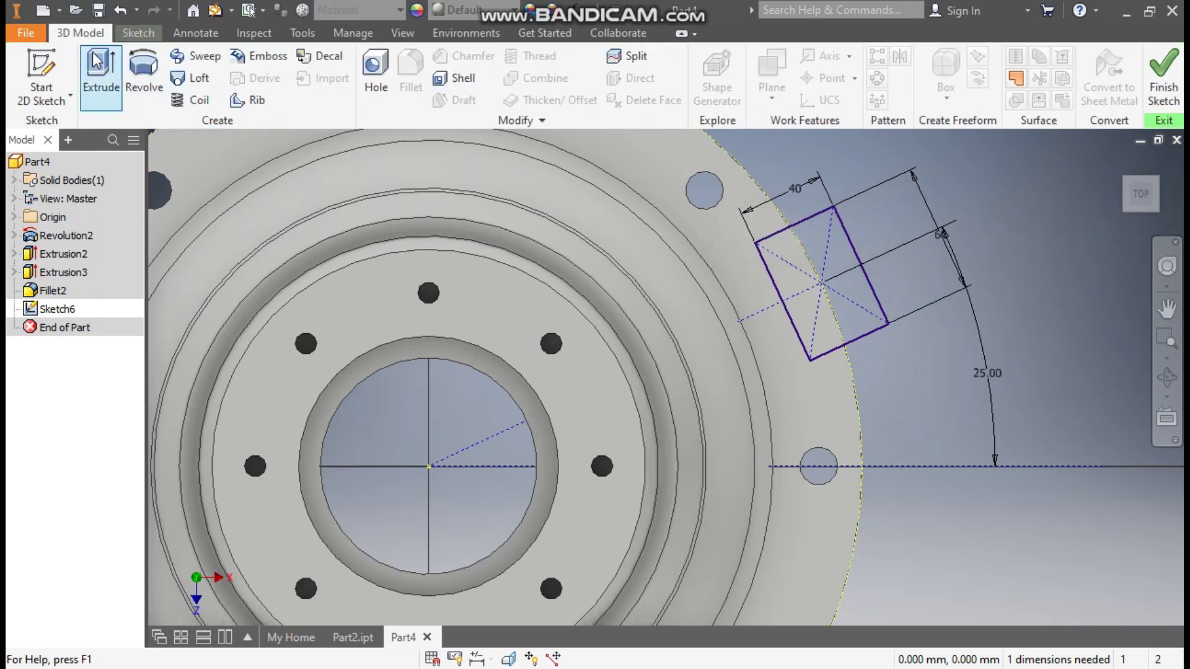
left_click(98, 73)
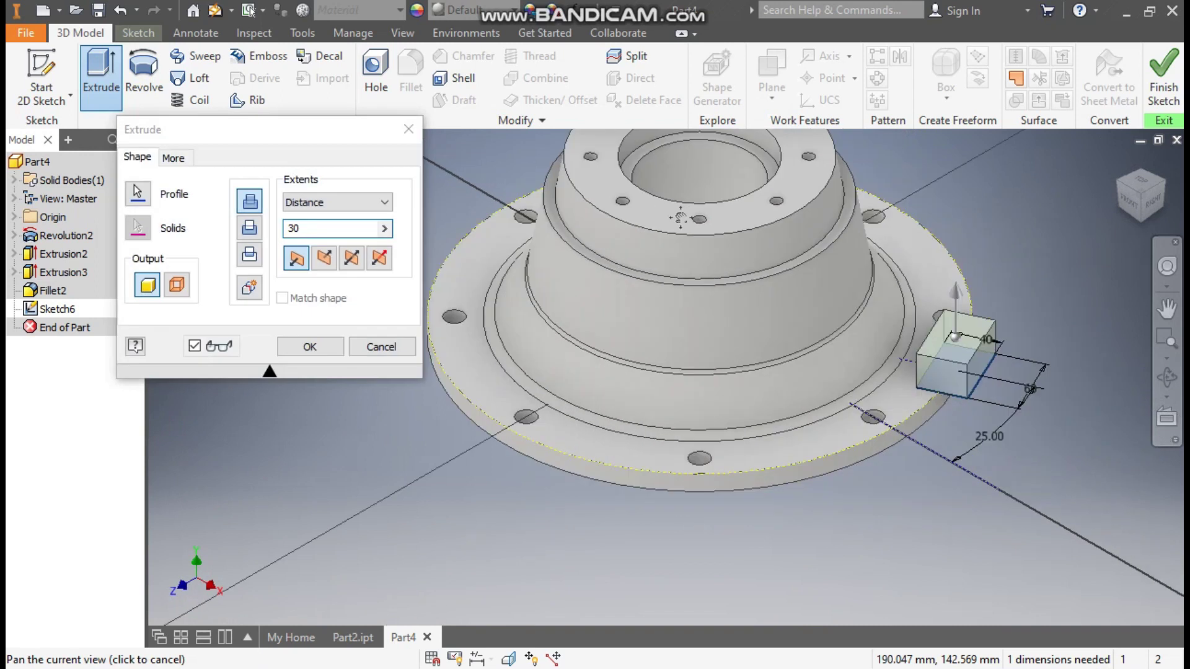
left_click_drag(679, 218, 379, 140)
left_click(249, 228)
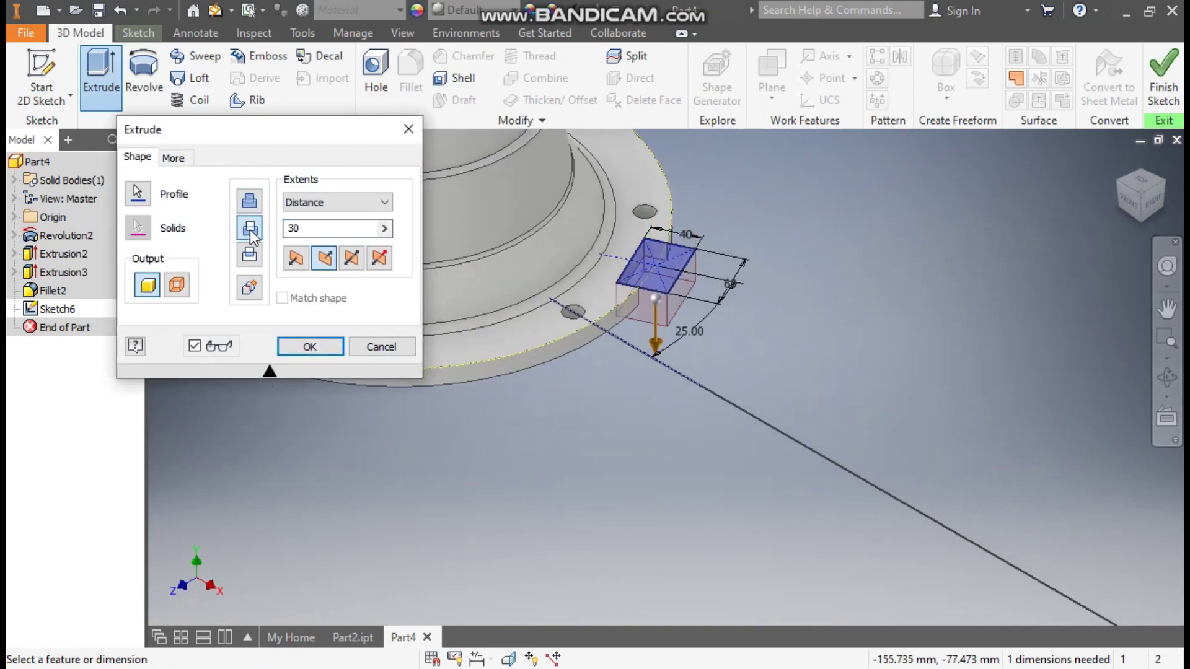
scroll(645, 298, "down", 2)
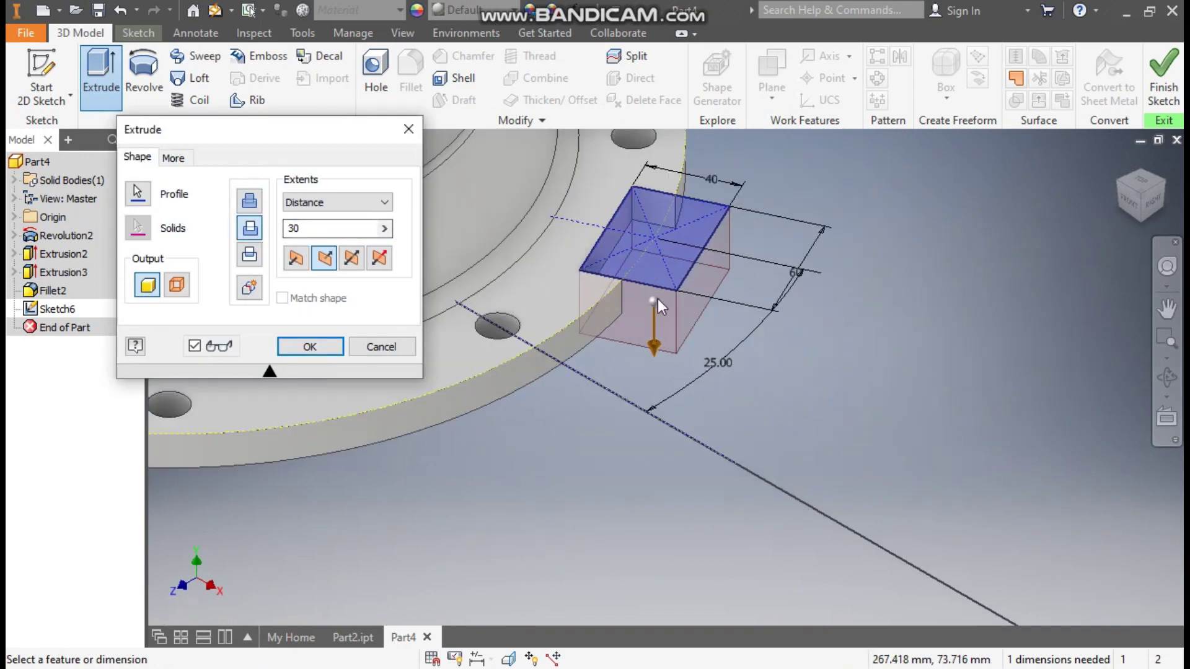
left_click(332, 351)
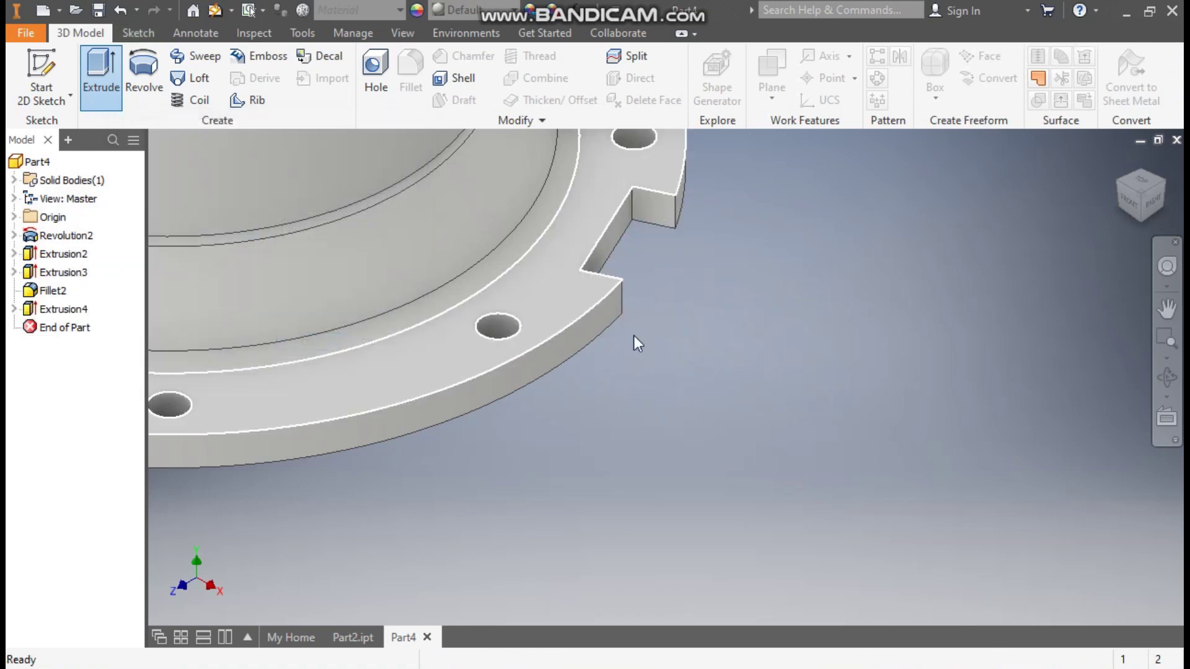
Fillet the two inner vertical corners of the rim notch with a 10 mm radius
middle_click_drag(697, 316, 685, 407)
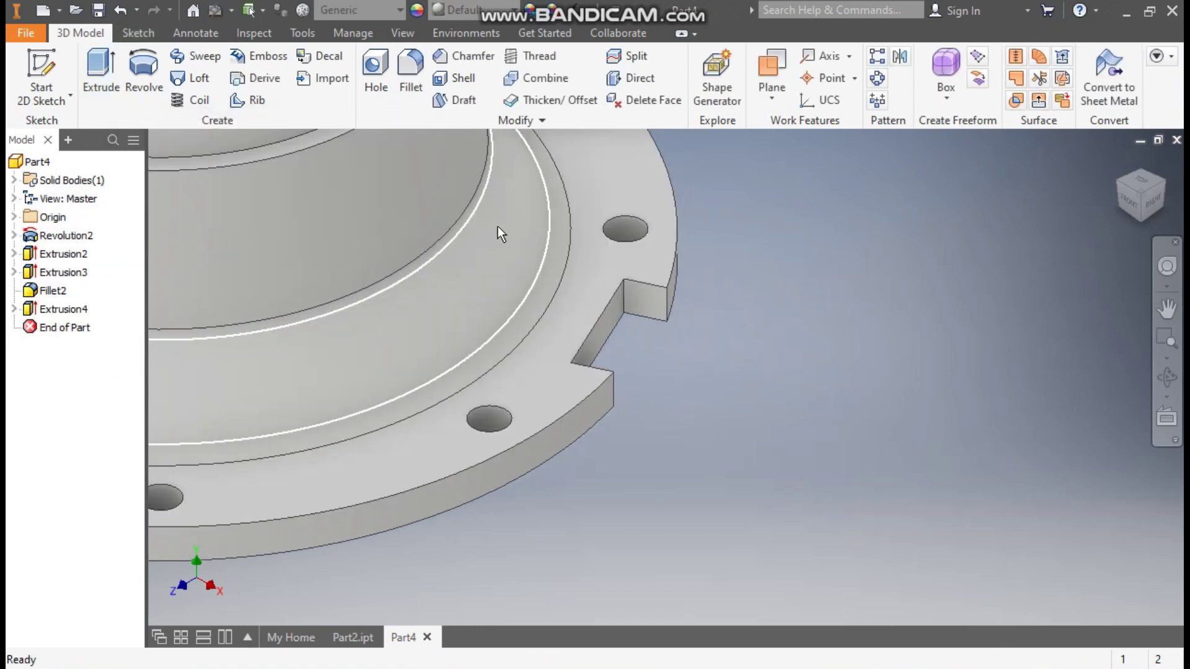
left_click(405, 65)
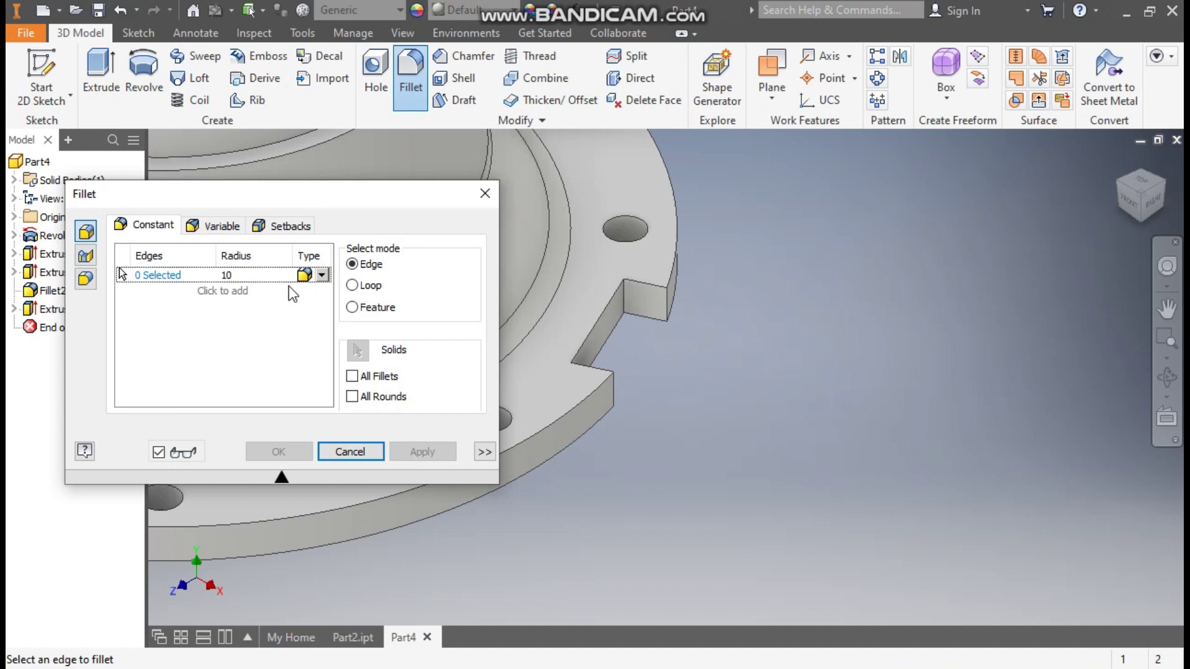
left_click(625, 291)
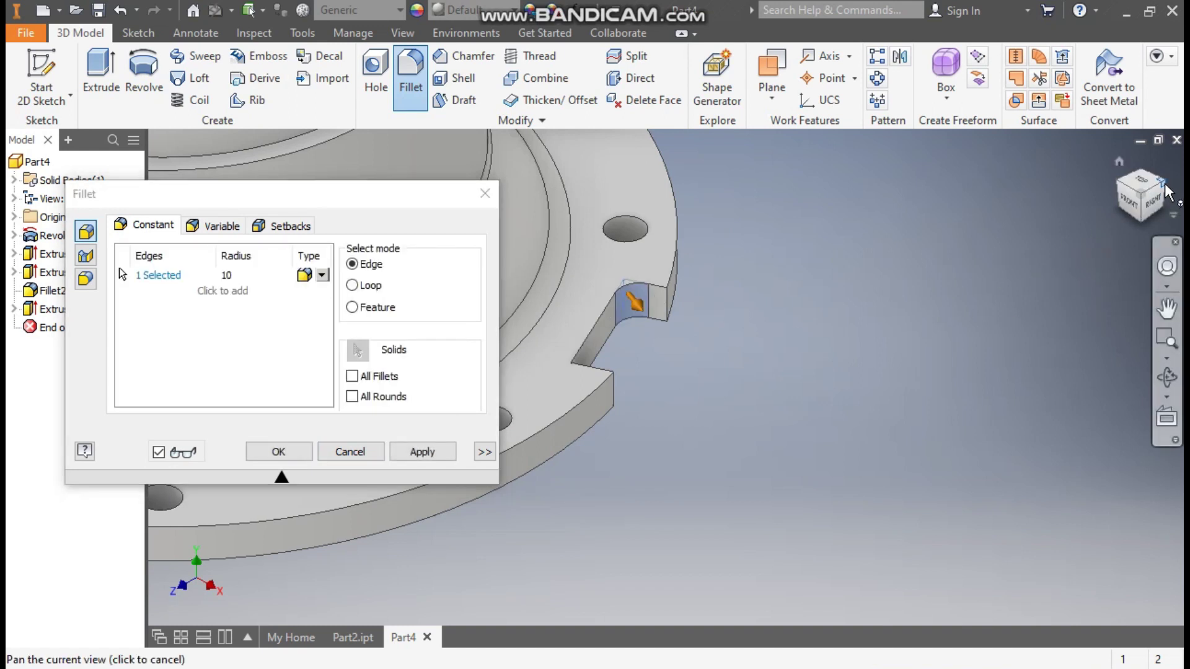
left_click(1165, 184)
scroll(587, 509, "up", 5)
left_click(561, 471)
left_click(422, 452)
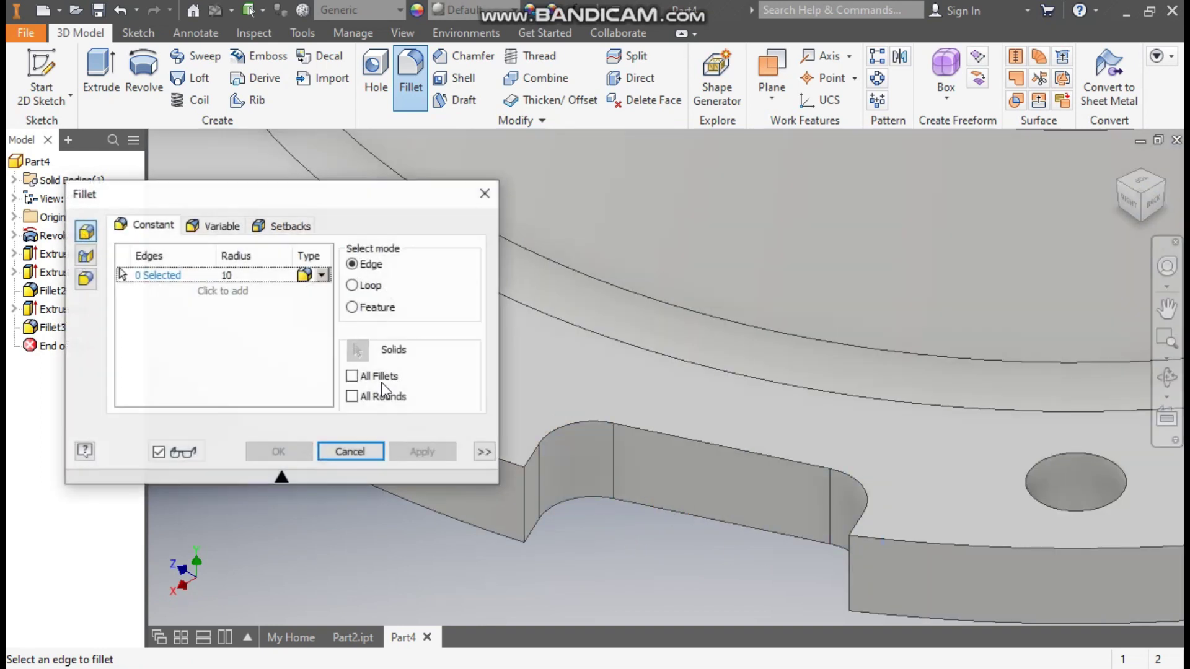
Fillet the two outer vertical edges where the notch meets the rim with a 5 mm radius
type("5")
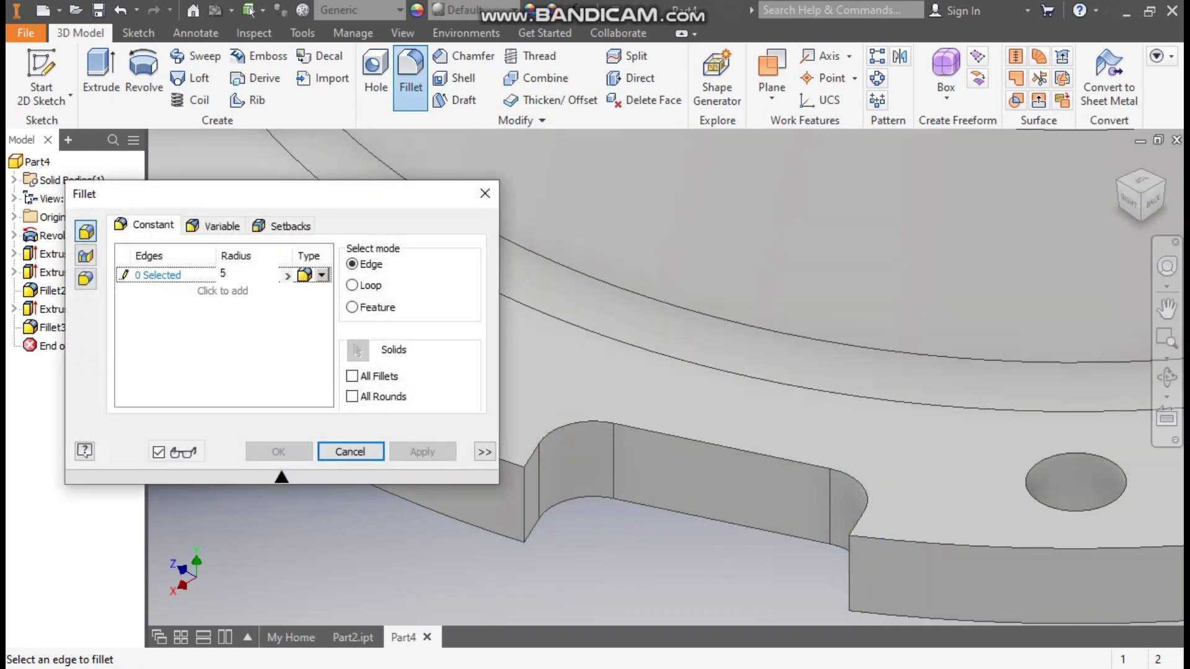
left_click(158, 277)
left_click(524, 506)
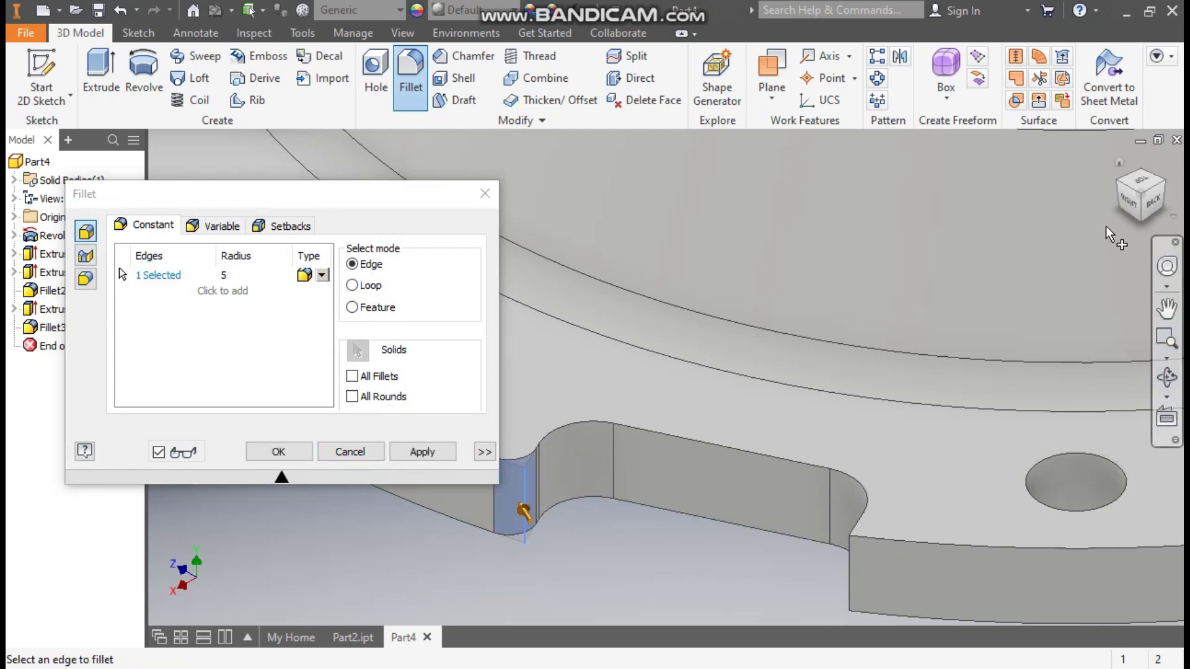
left_click(1119, 162)
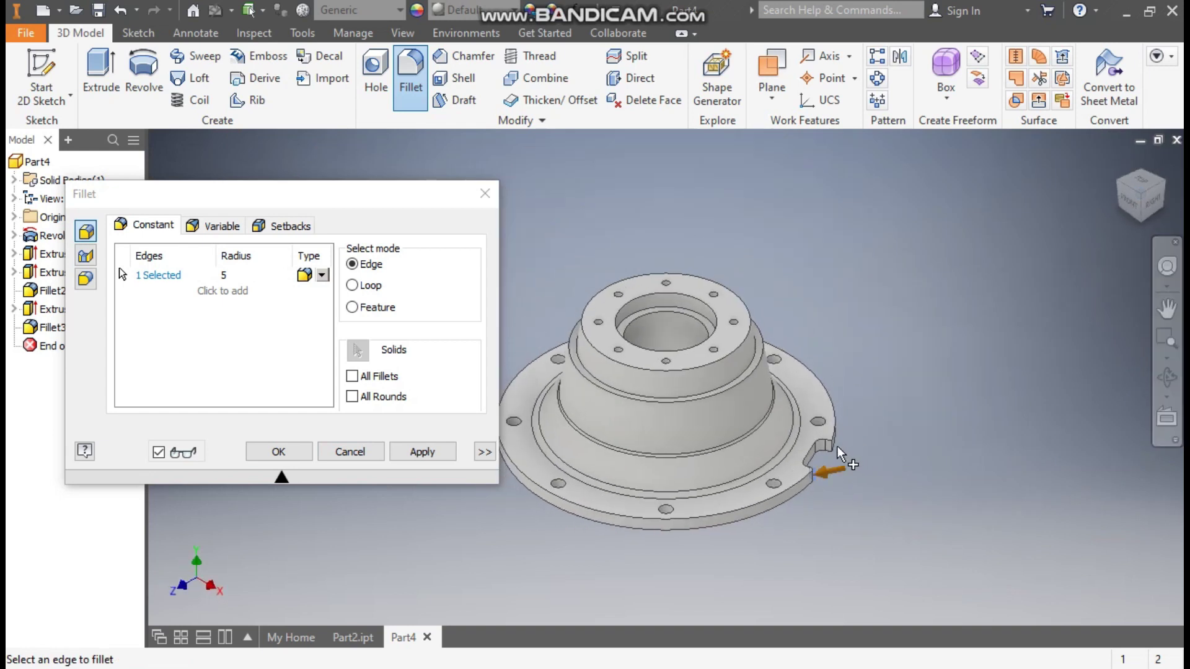
scroll(836, 447, "down", 5)
left_click(826, 448)
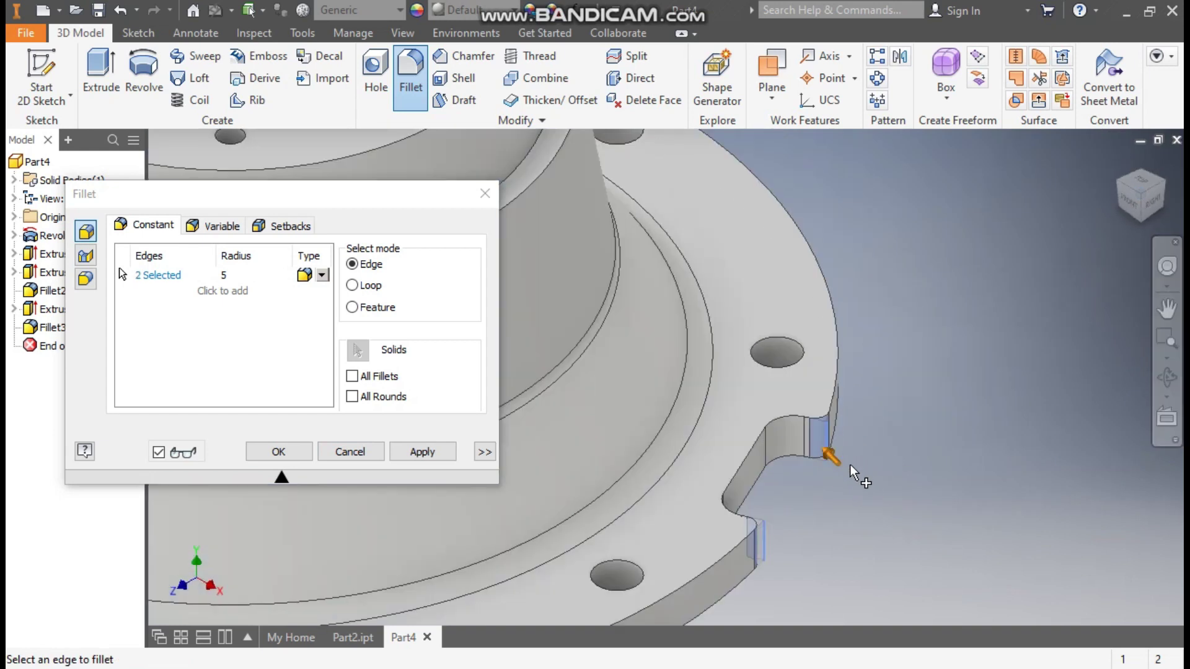
left_click(302, 452)
Circular-pattern the notch cut and its two fillet features around the hub's axis with 8 occurrences over 360 degrees
scroll(859, 395, "up", 5)
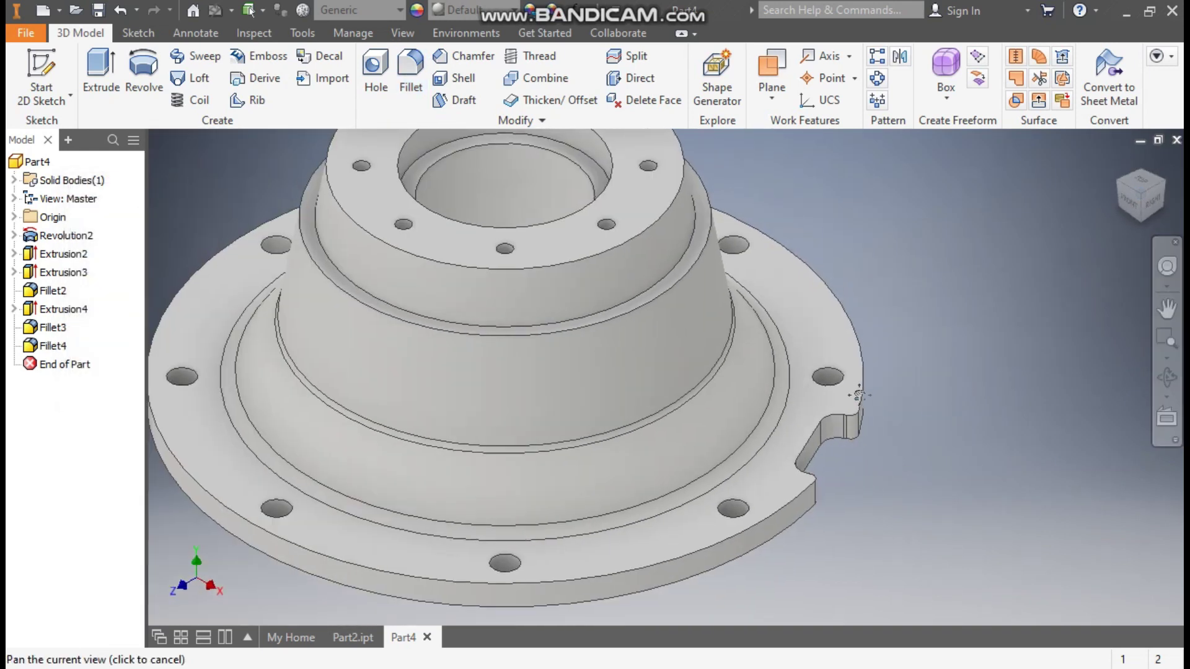
scroll(859, 395, "up", 1)
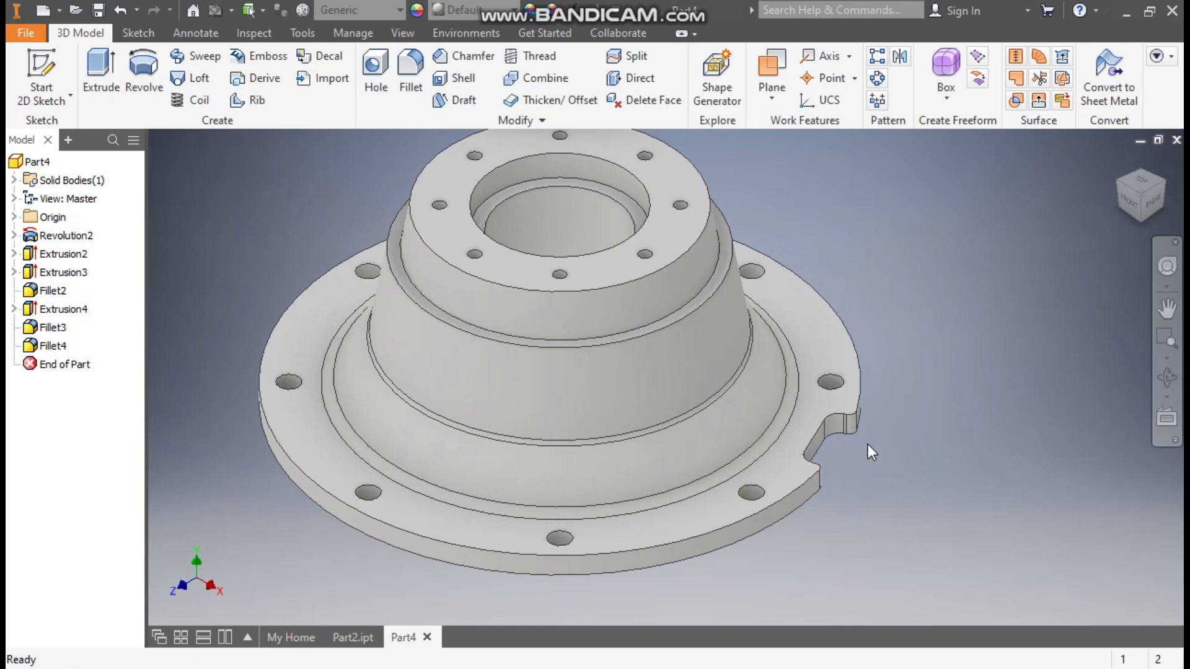
left_click(877, 79)
left_click(62, 308)
left_click(61, 328)
left_click(62, 347)
left_click(232, 215)
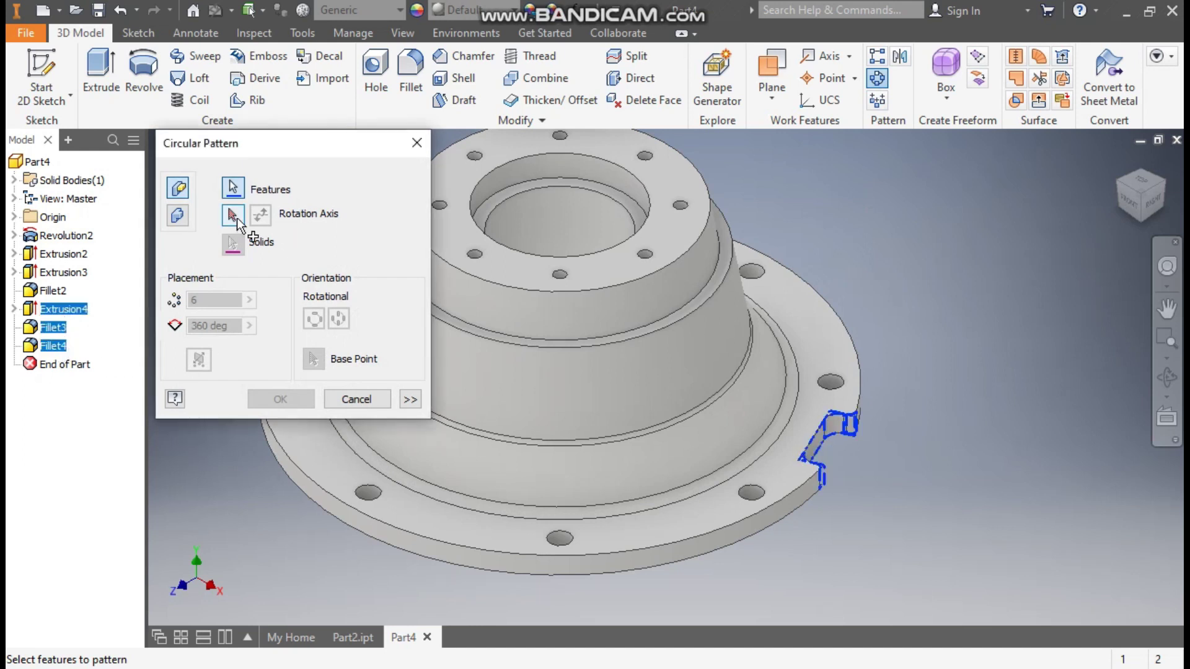
left_click(743, 536)
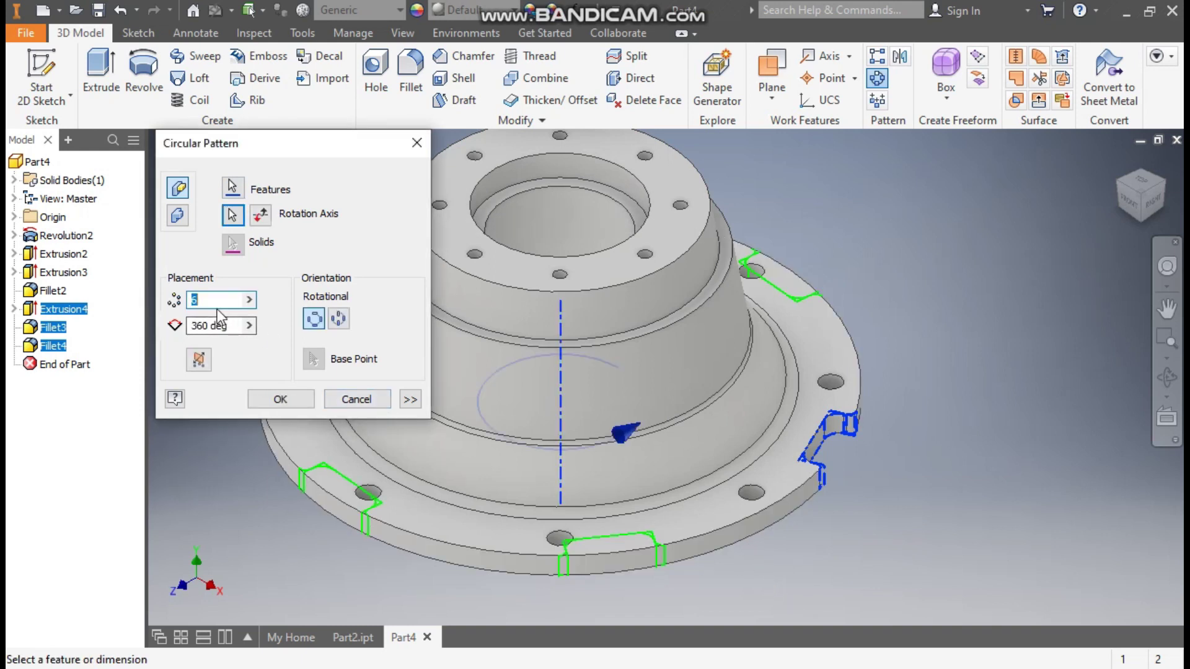
type("8")
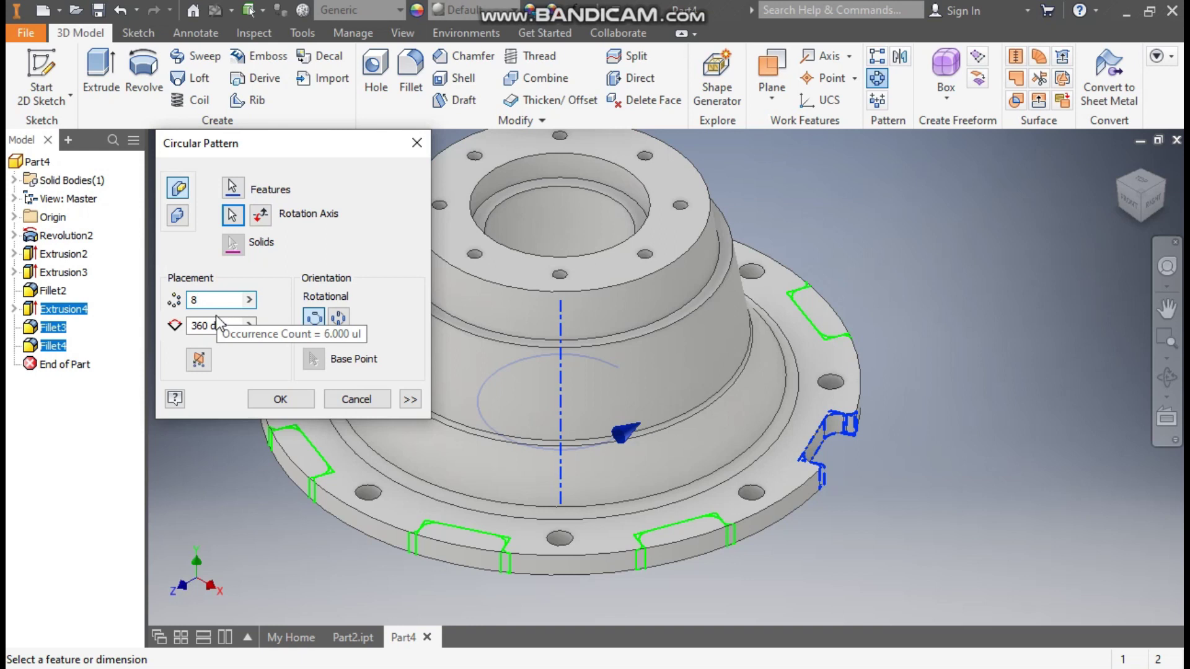
left_click(280, 399)
Chamfer the outer circular edge of the hub's upper face
middle_click_drag(986, 294, 1017, 329)
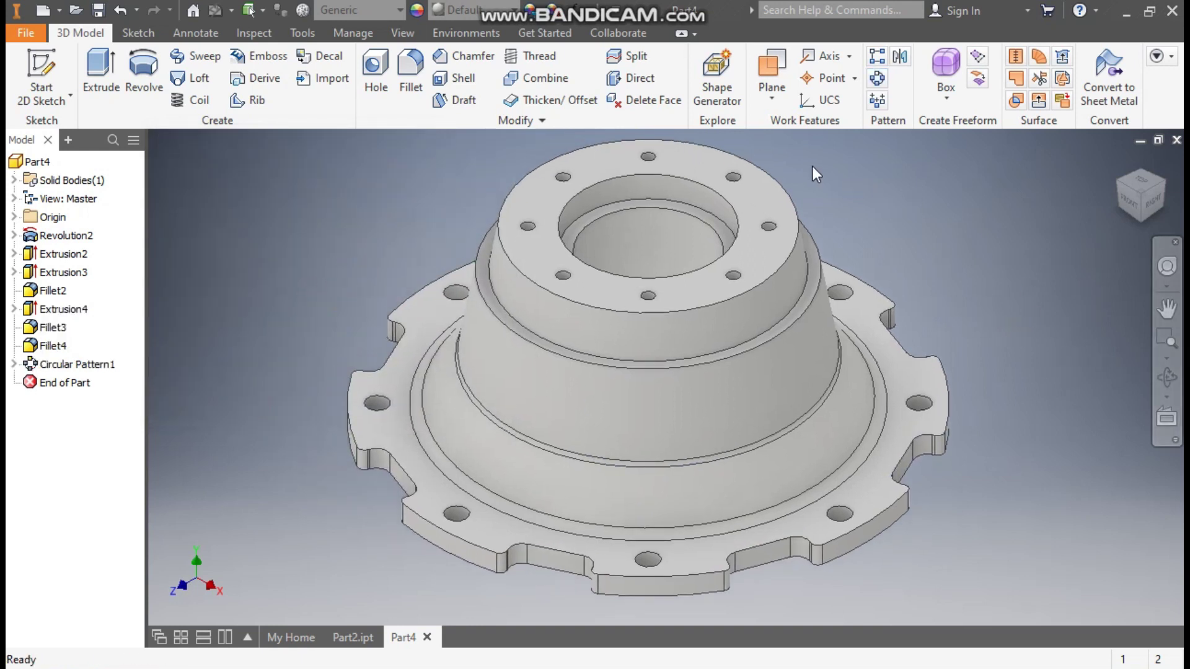
left_click(728, 151)
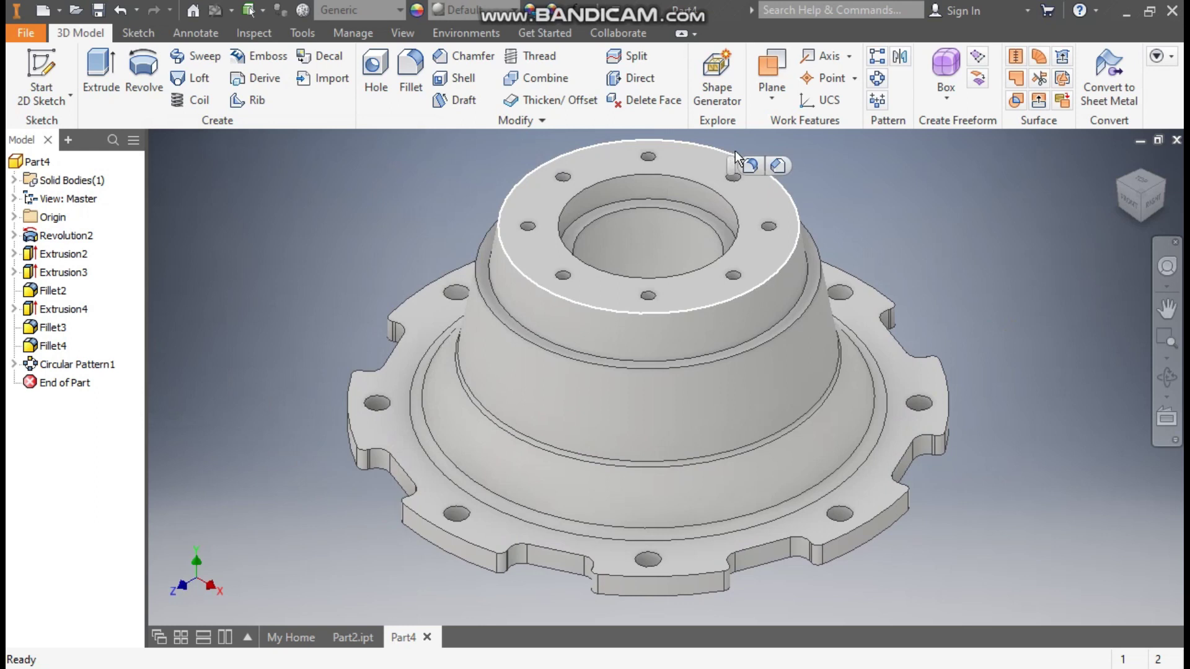
left_click(779, 165)
left_click(471, 345)
left_click(389, 526)
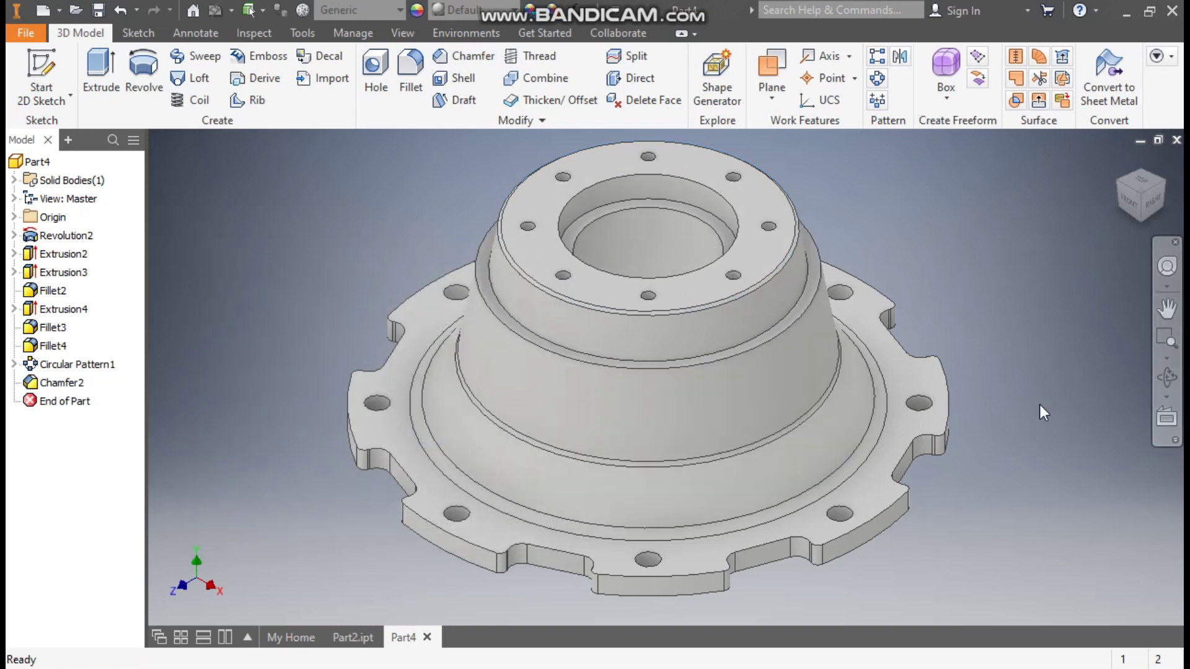
Apply the Chrome - Polished appearance to the whole part
mouse_move(1028, 457)
middle_mouse_down()
mouse_move(1047, 447)
mouse_move(1010, 458)
middle_mouse_up()
scroll(1047, 446, "up", 1)
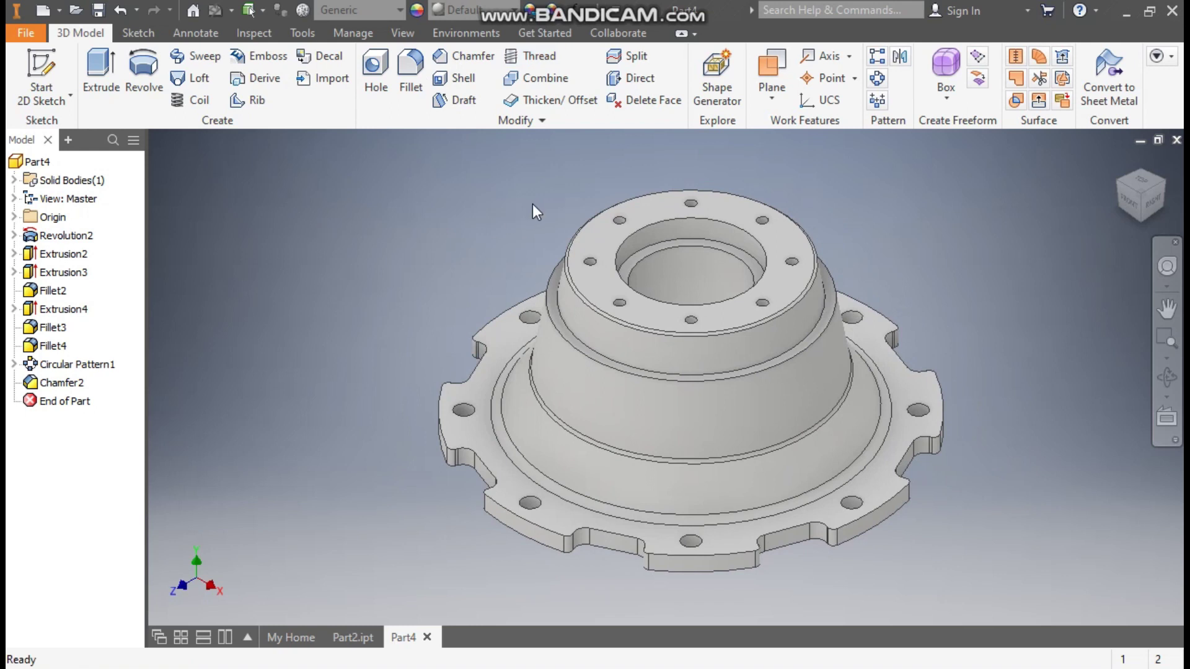
left_click(462, 10)
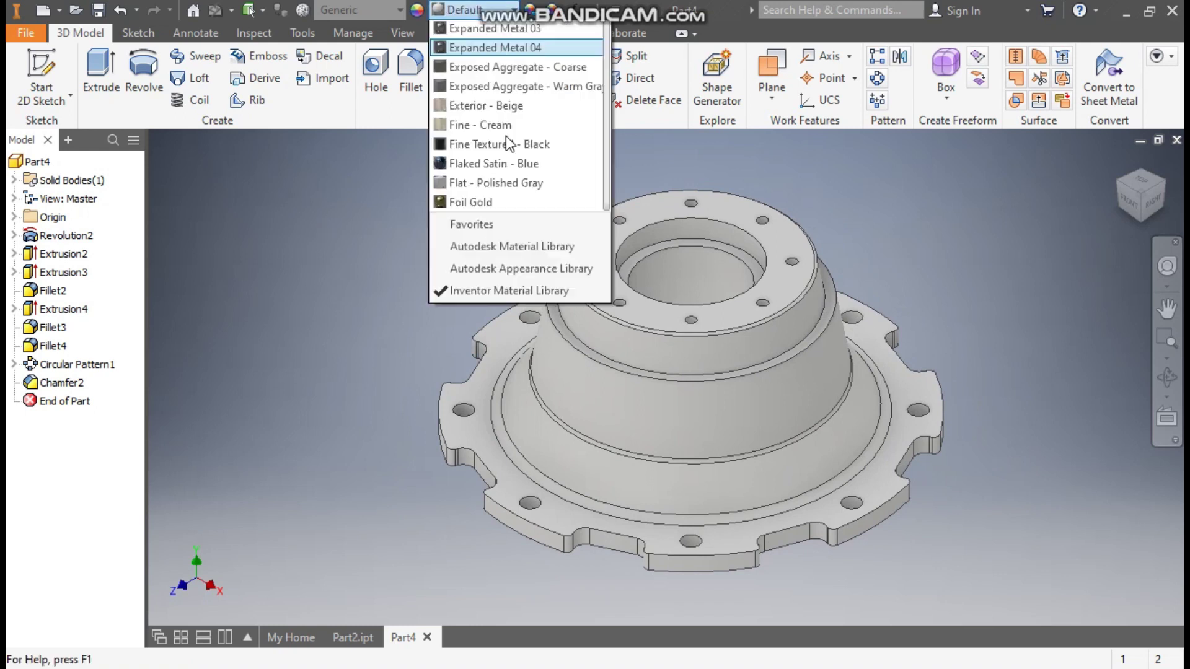
scroll(514, 188, "up", 12)
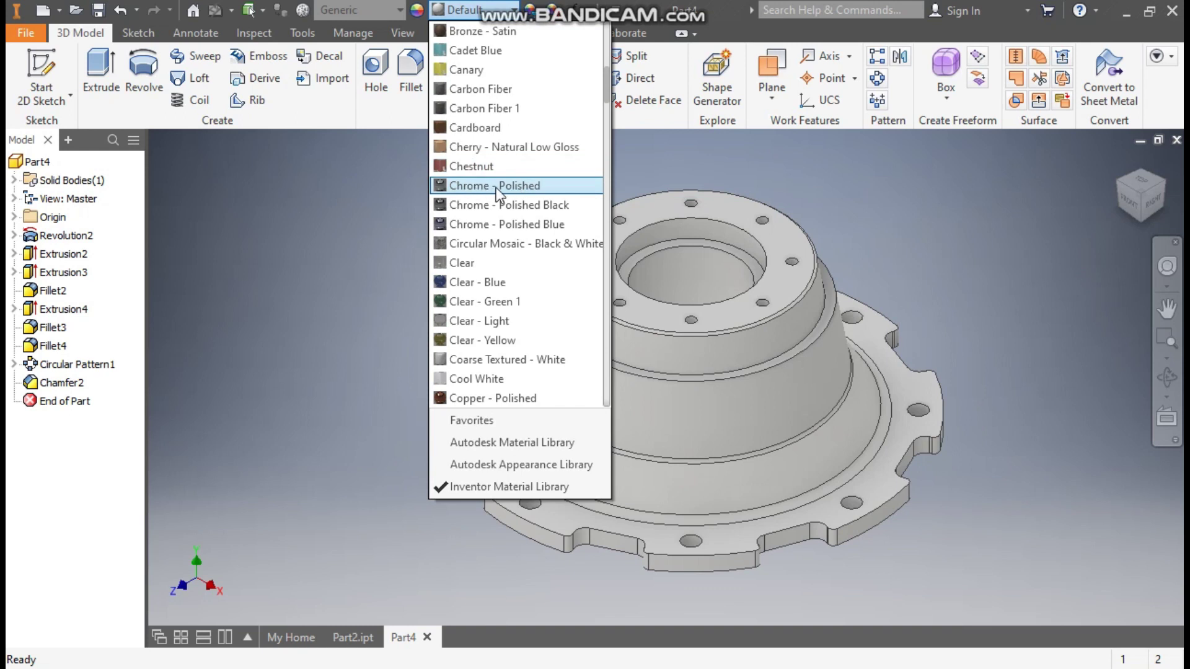
left_click(496, 187)
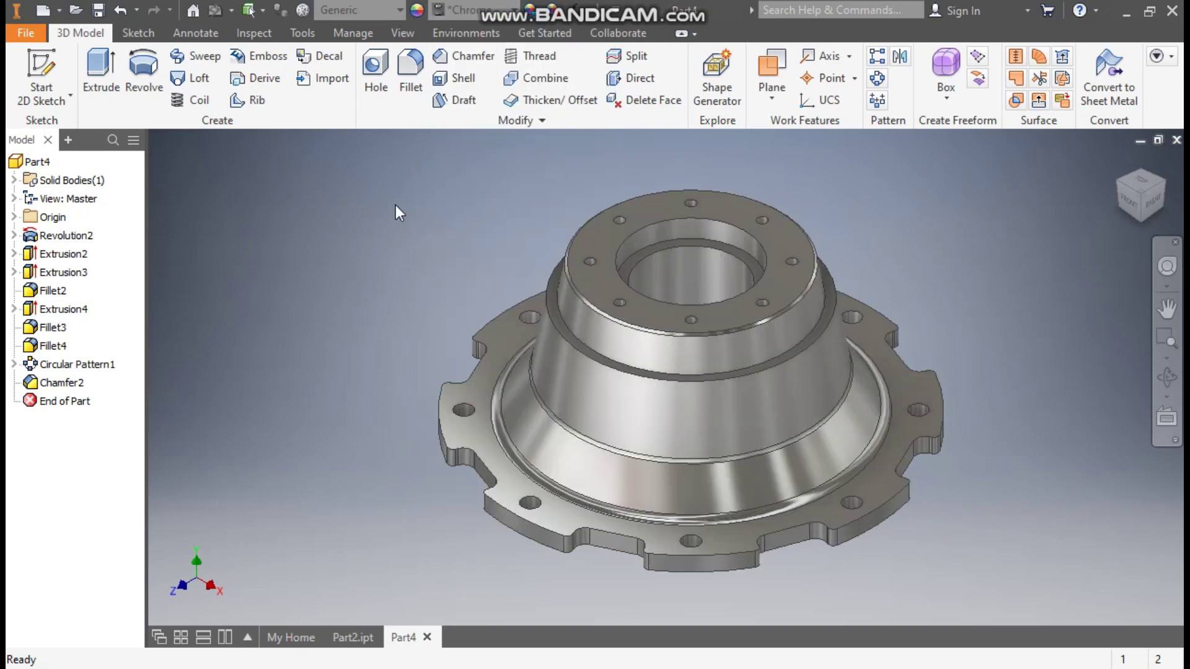